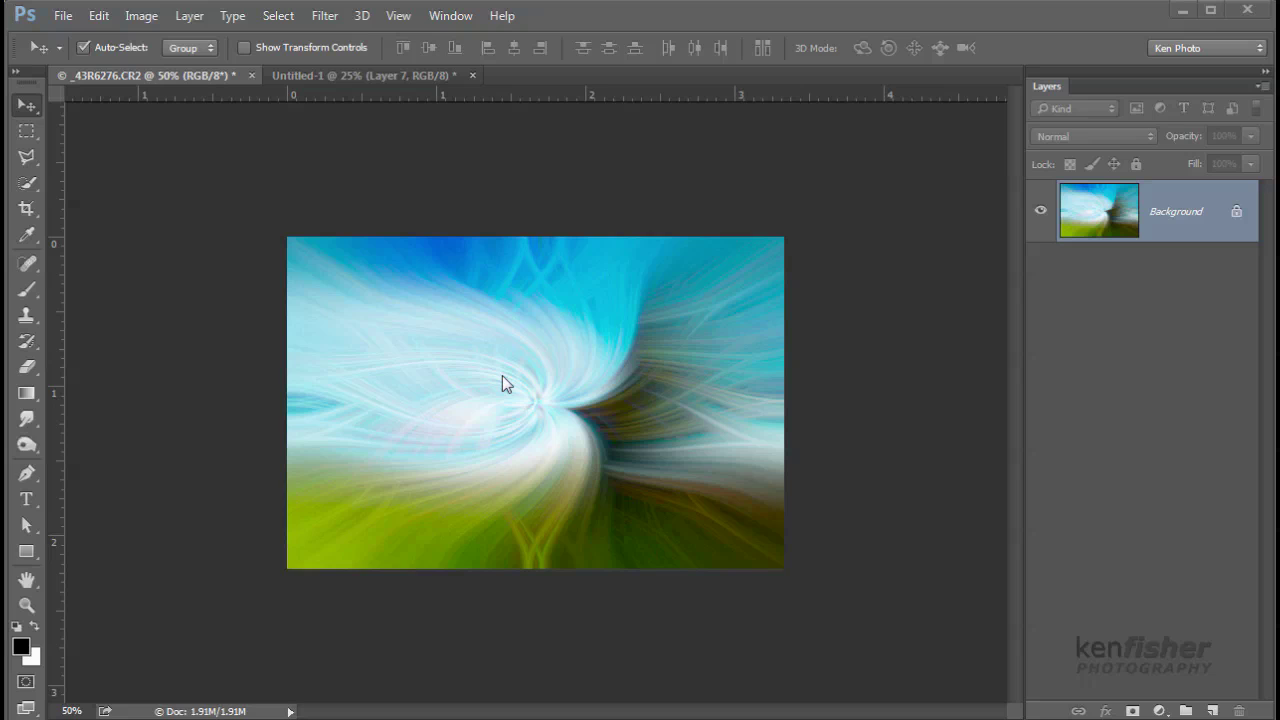
# Step: Create a new white A4 document at 300 pixels/inch in 8-bit RGB and rotate its canvas to landscape
pyautogui.click(375, 77)
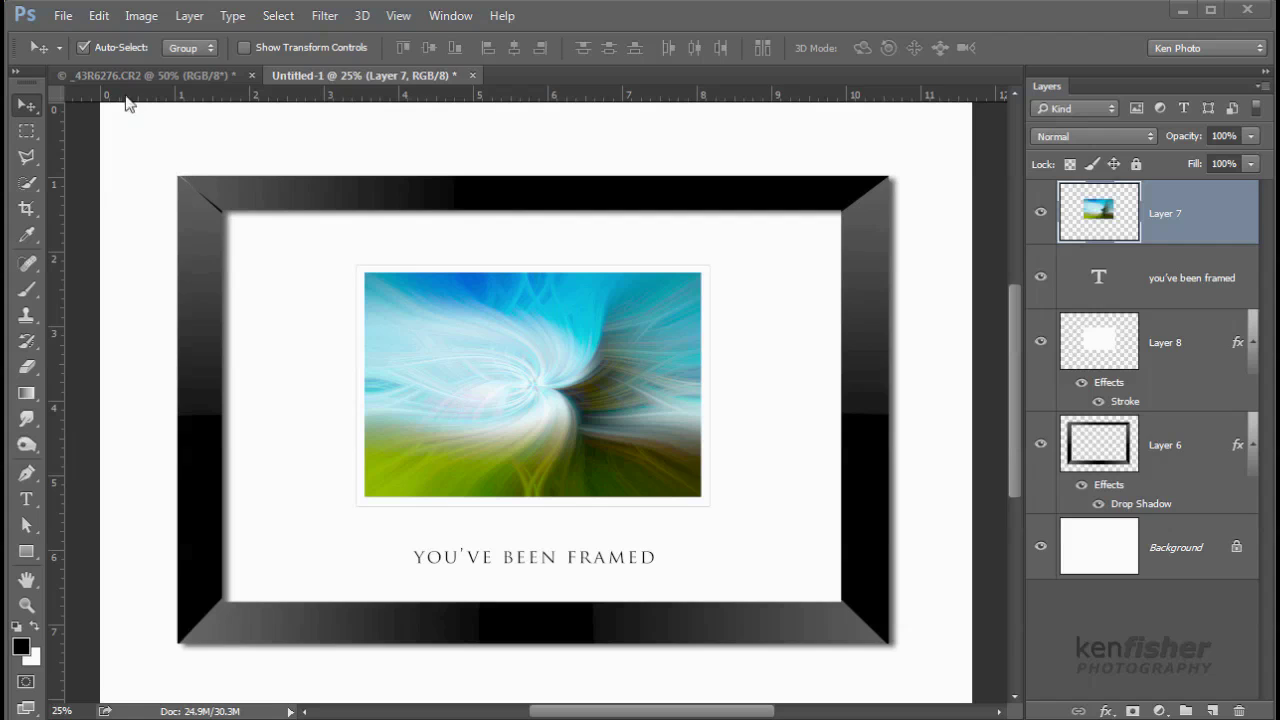
pyautogui.click(63, 16)
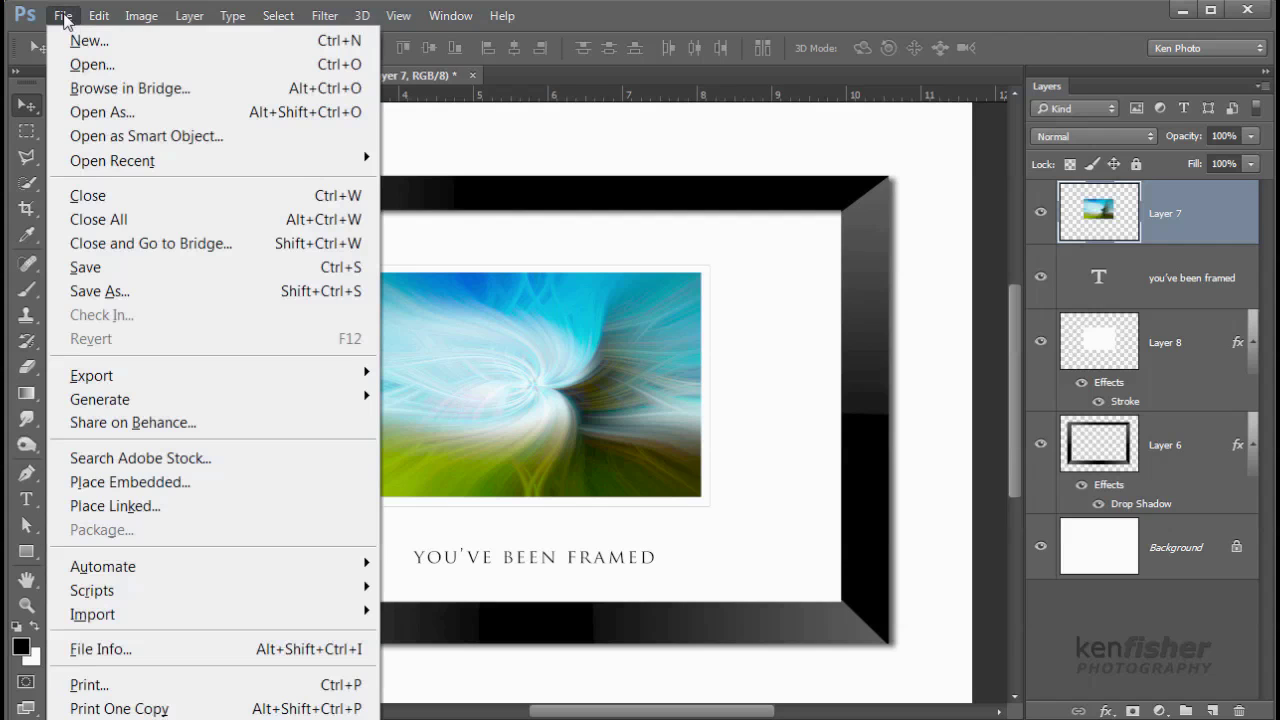
pyautogui.click(98, 39)
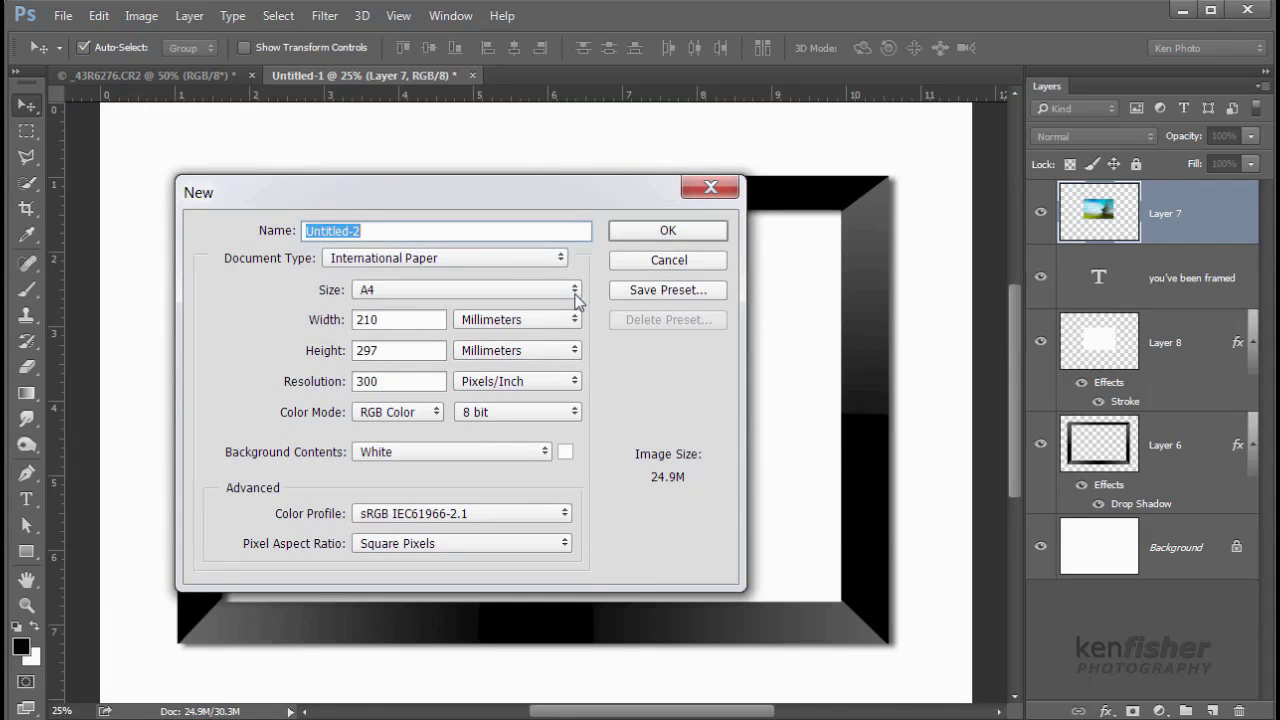
pyautogui.click(670, 232)
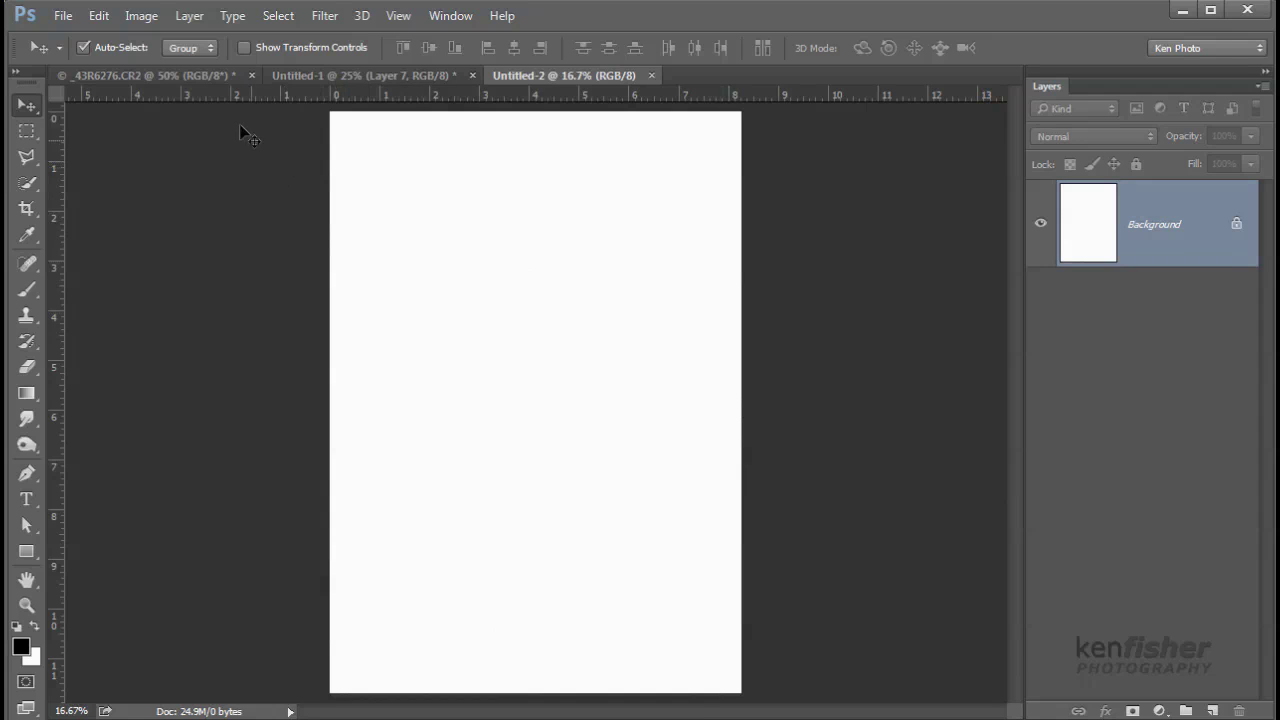
pyautogui.click(138, 18)
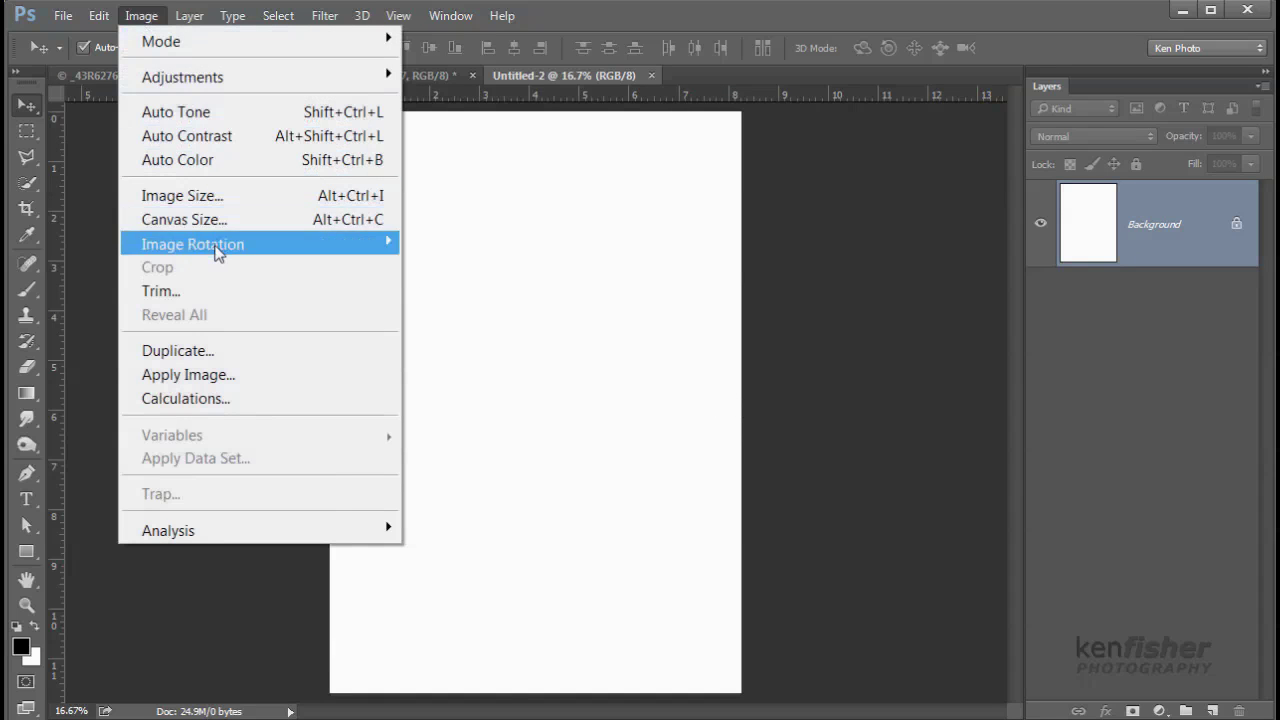
pyautogui.moveTo(217, 247)
pyautogui.click(496, 266)
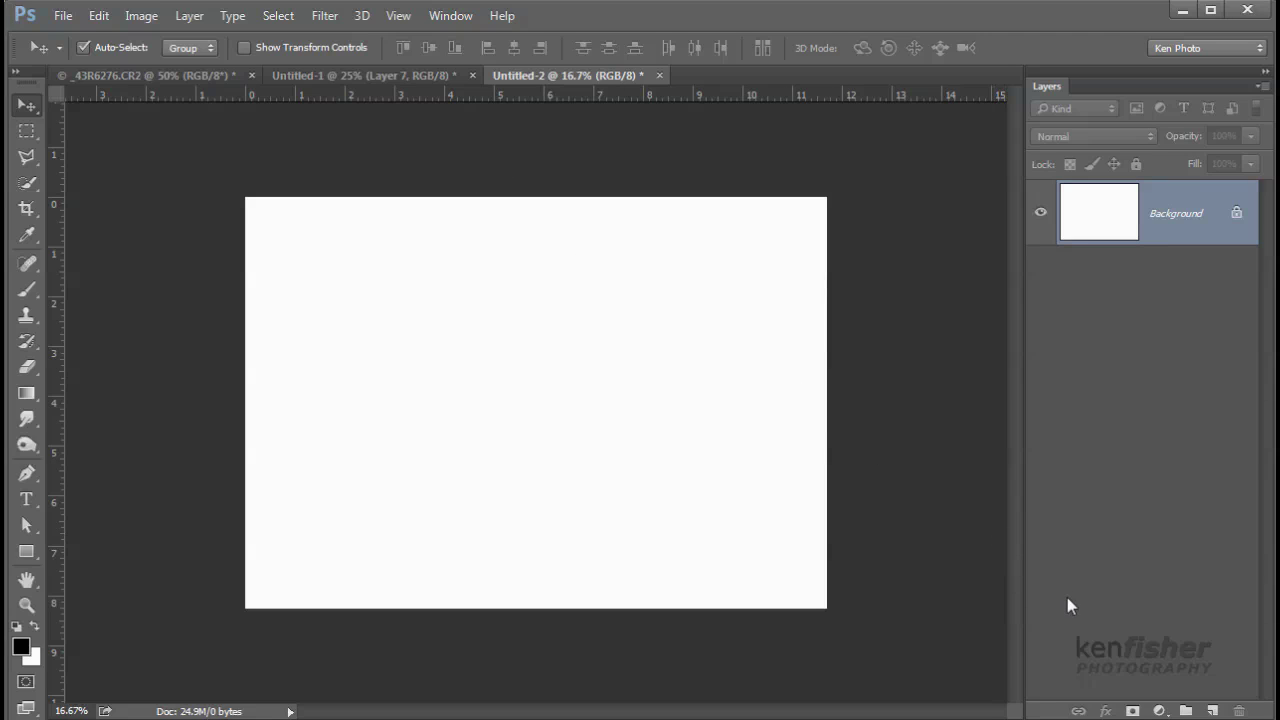
# Step: Add a new layer and fill a rectangular selection of about 10 × 7 inches with black, then deselect it
pyautogui.click(1213, 712)
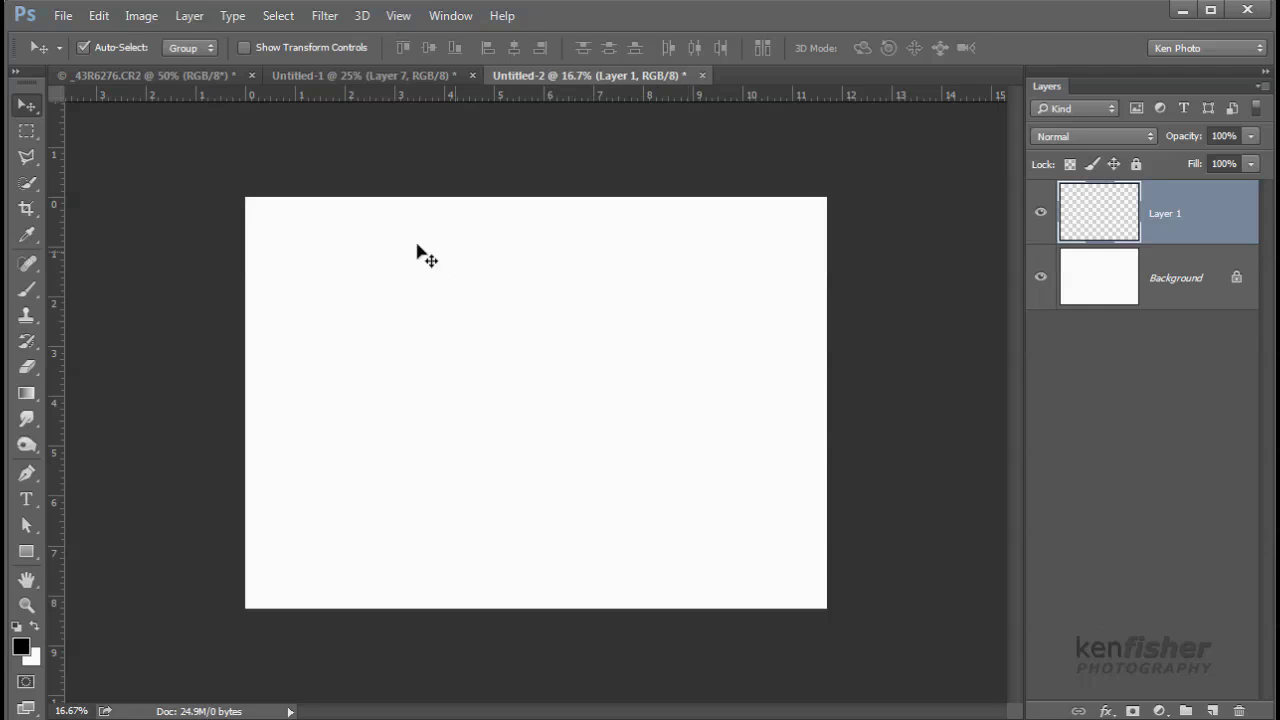
pyautogui.click(27, 135)
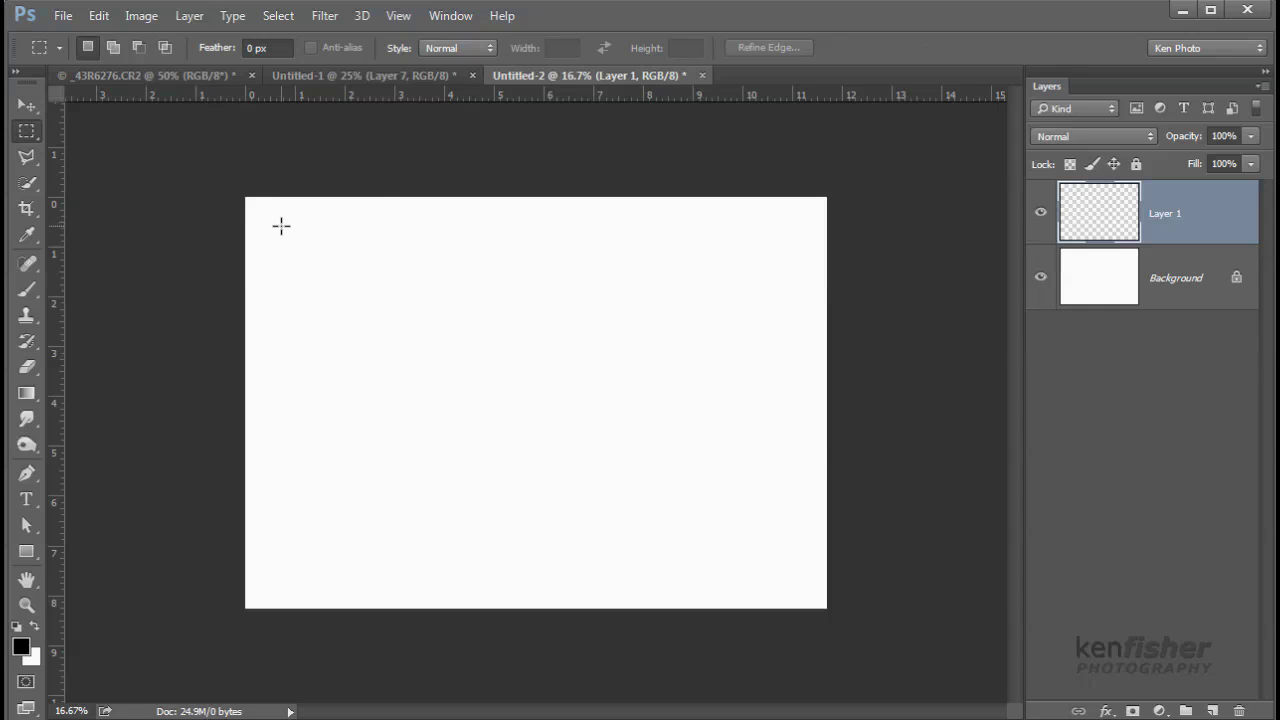
pyautogui.moveTo(340, 275); pyautogui.dragTo(789, 577)
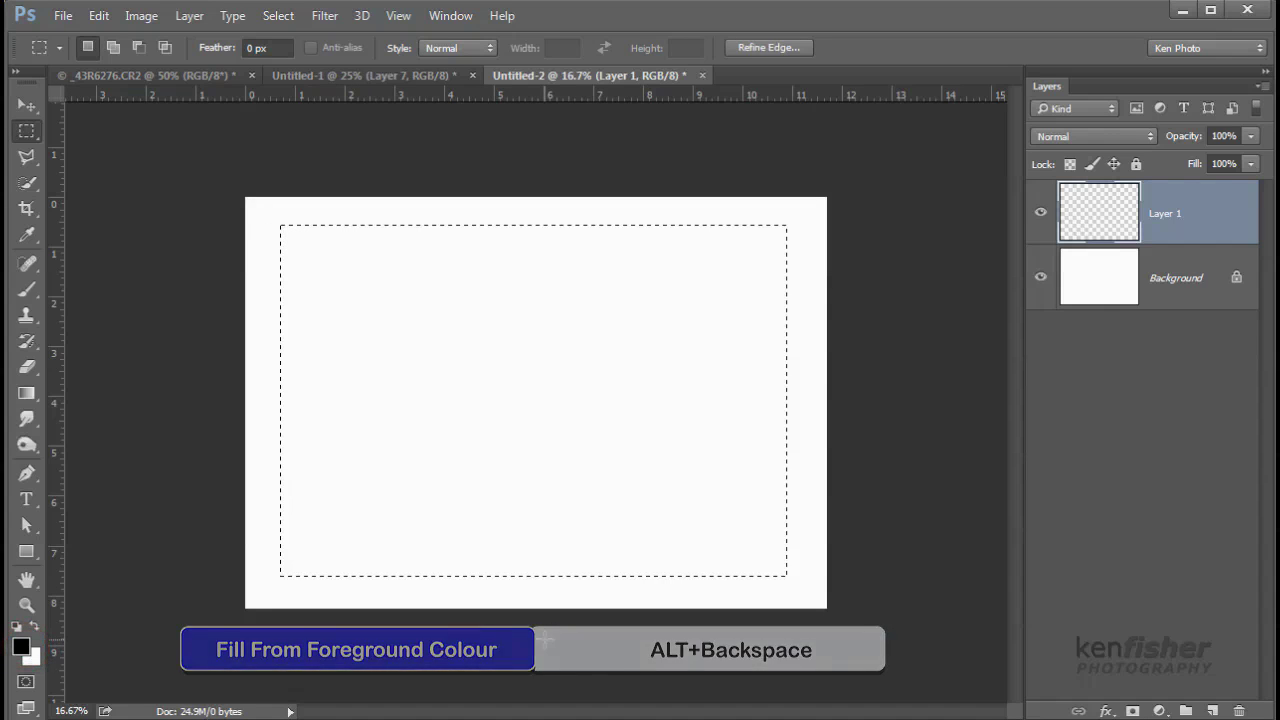
pyautogui.hotkey('alt', 'BackSpace')
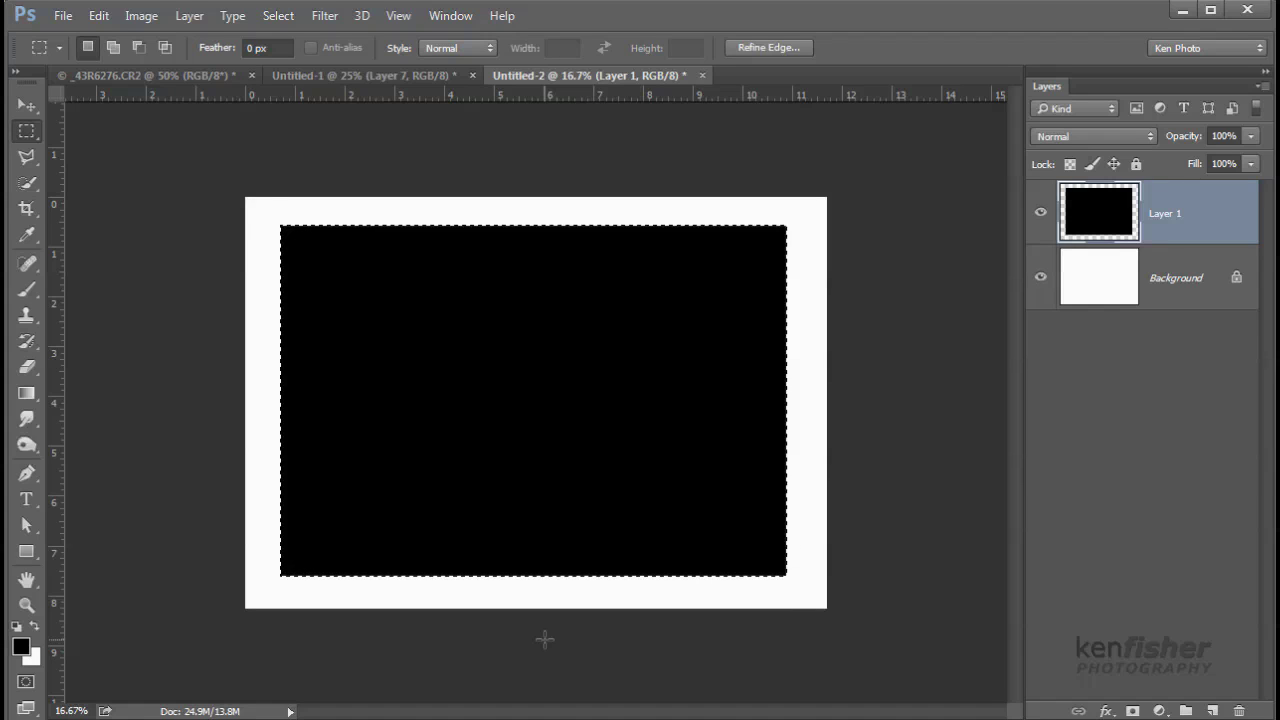
pyautogui.hotkey('ctrl', 'd')
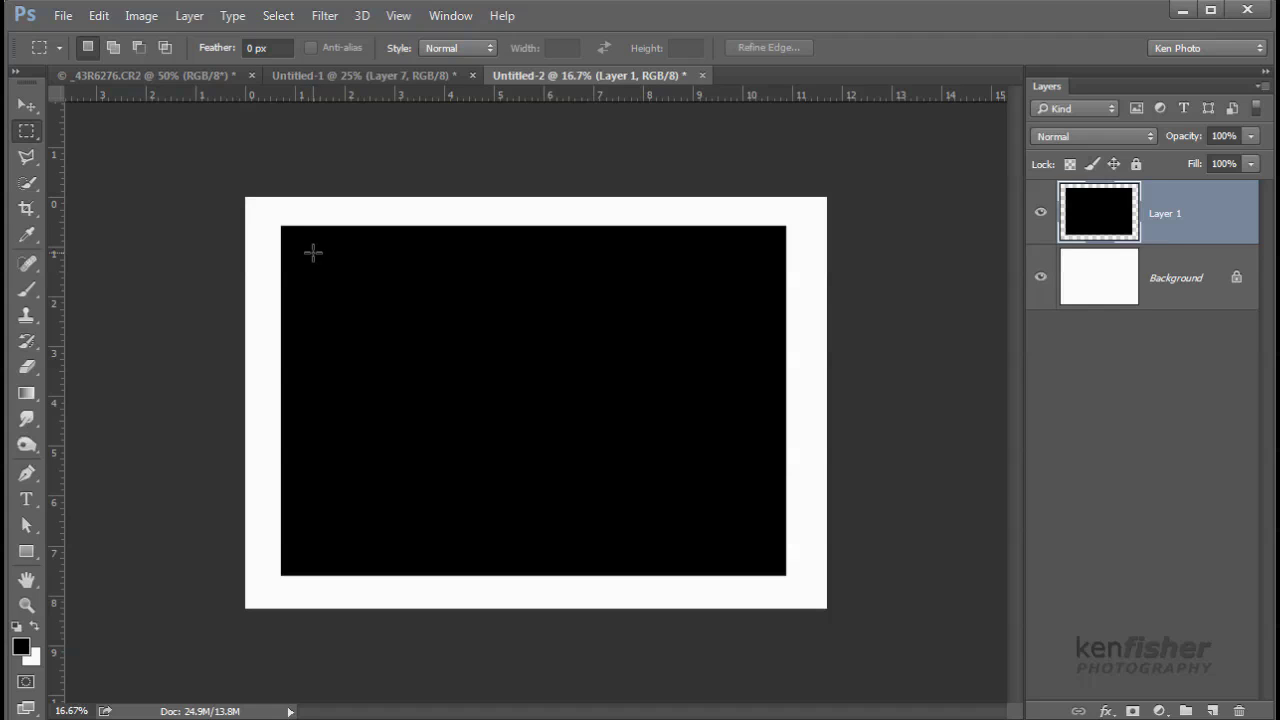
# Step: Cut an inner rectangle of about 8.8 × 5.9 inches out of the black rectangle to leave a frame
pyautogui.moveTo(313, 253); pyautogui.dragTo(752, 544)
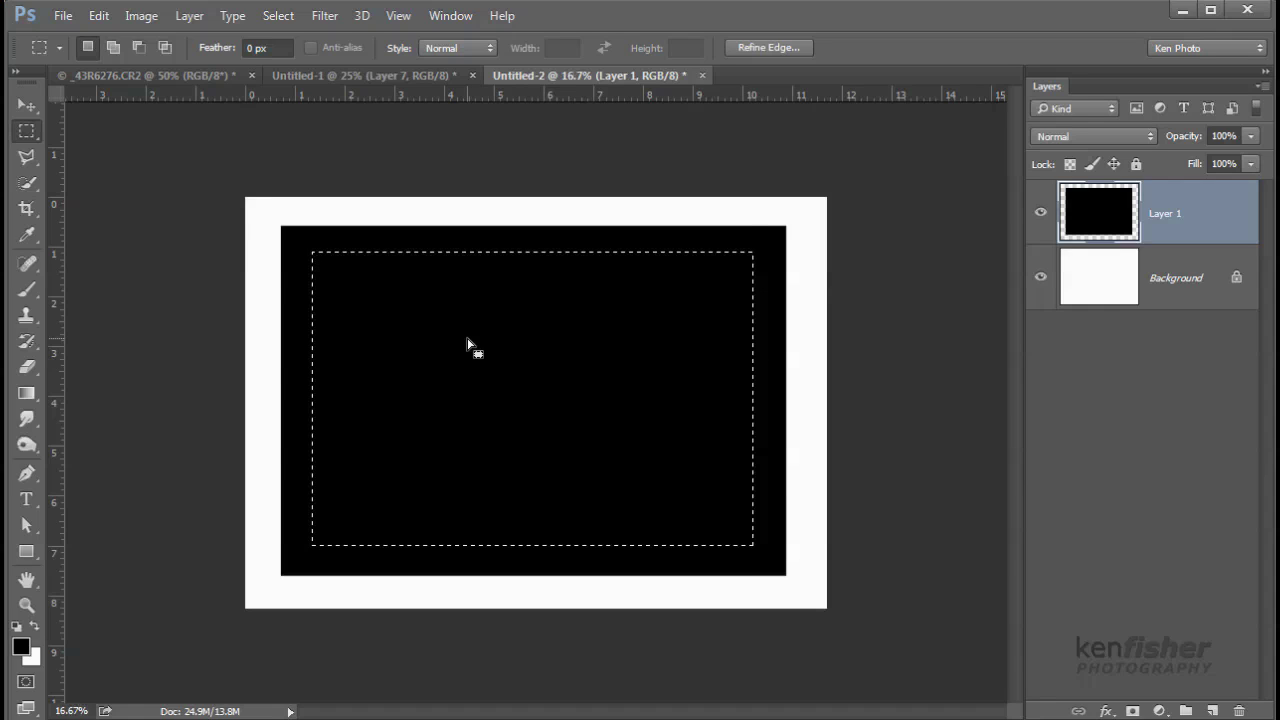
pyautogui.press('Delete')
pyautogui.hotkey('ctrl', 'd')
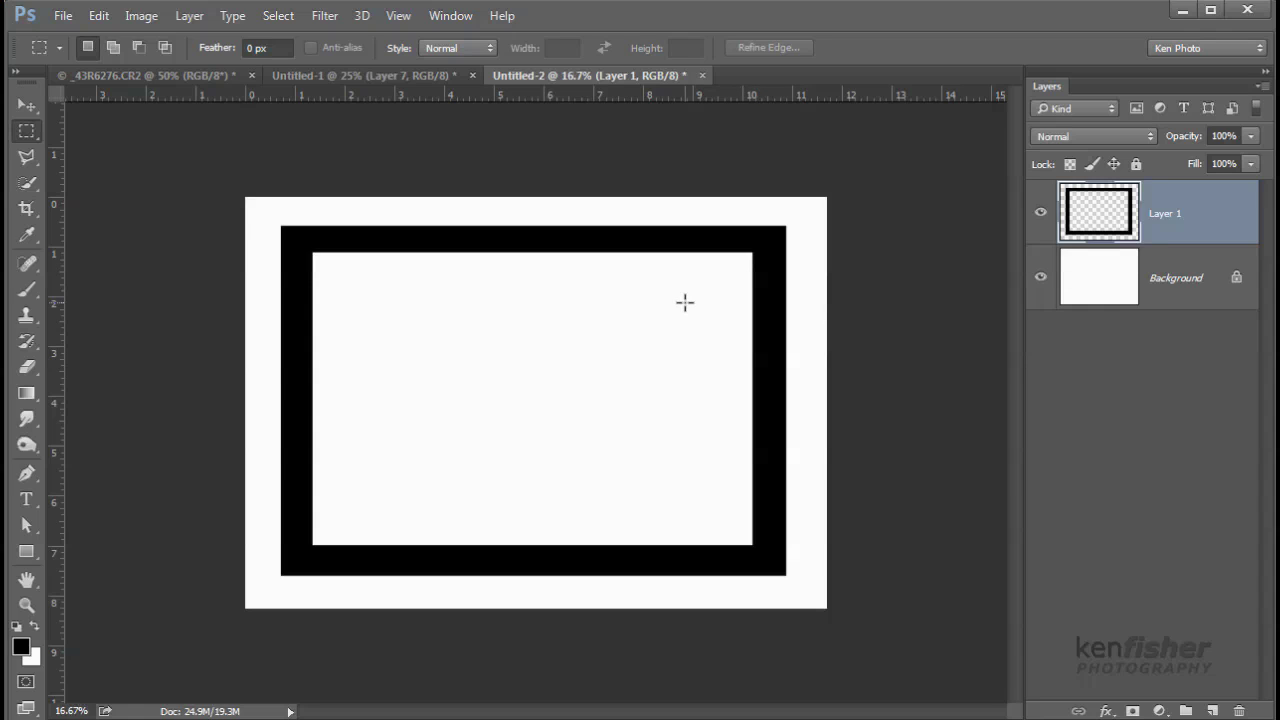
# Step: Outline the upper part of the frame's right side with the Polygonal Lasso, cutting diagonally through the upper-right corner
pyautogui.click(27, 160)
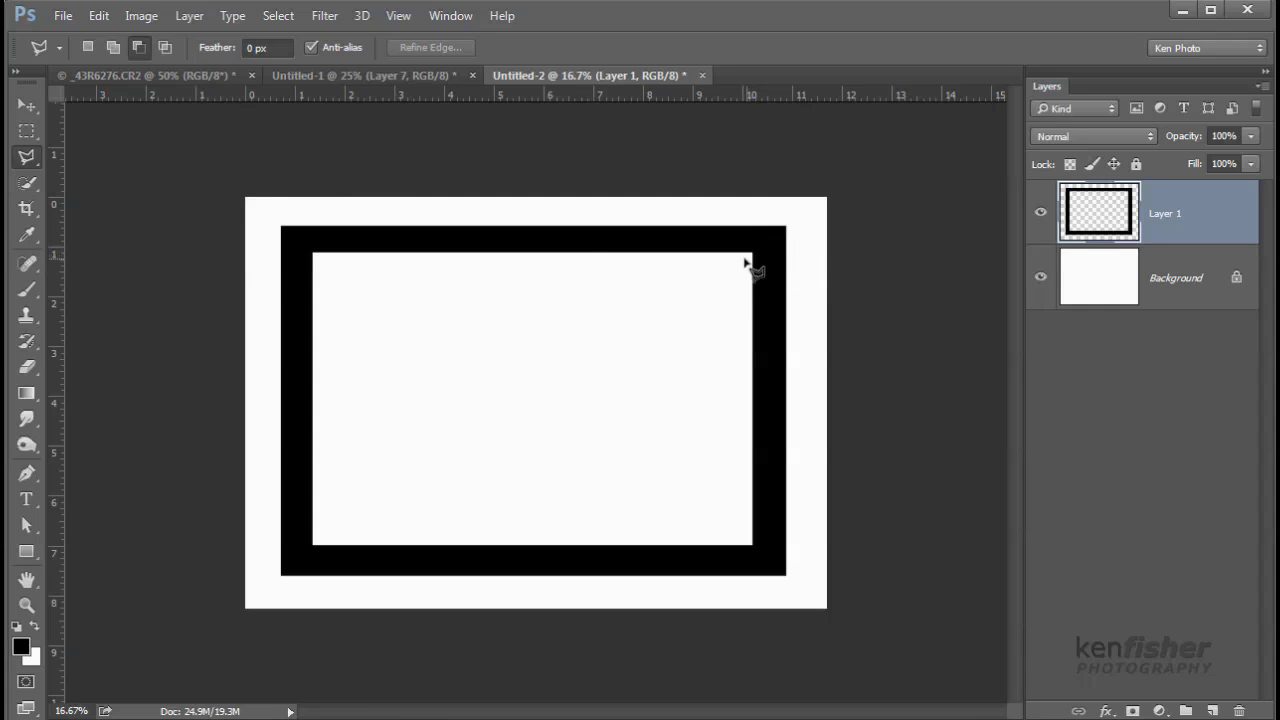
pyautogui.click(803, 216)
pyautogui.click(734, 266)
pyautogui.click(735, 362)
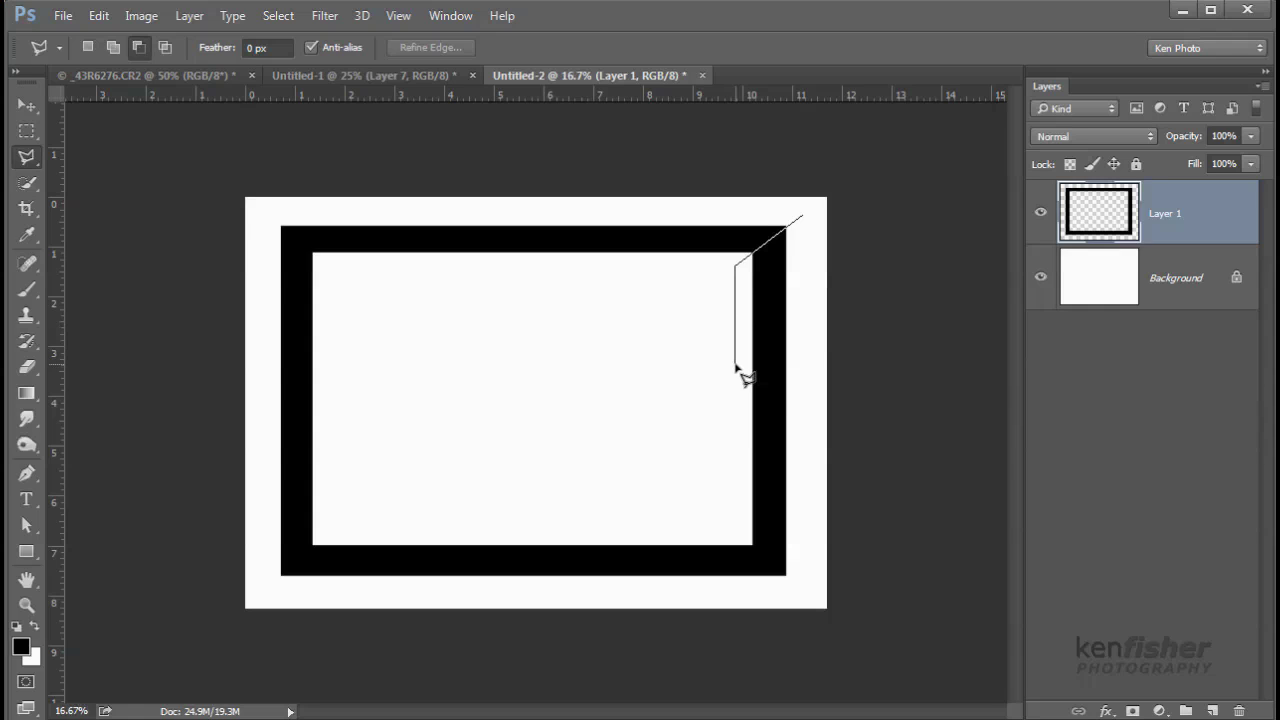
pyautogui.click(801, 364)
pyautogui.click(810, 228)
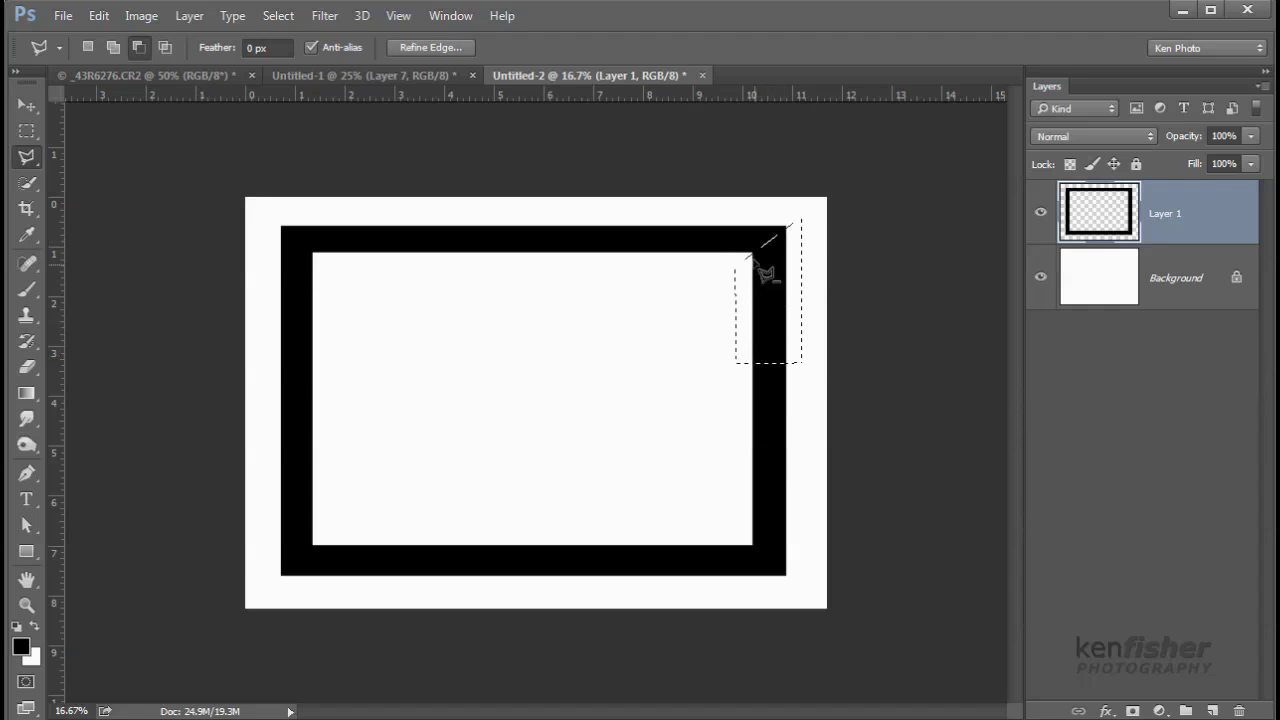
pyautogui.press('Return')
# Step: Try intersecting the selection with the frame's pixels and filling it with a vertical black-to-white linear gradient on Layer 1
pyautogui.press('shift')
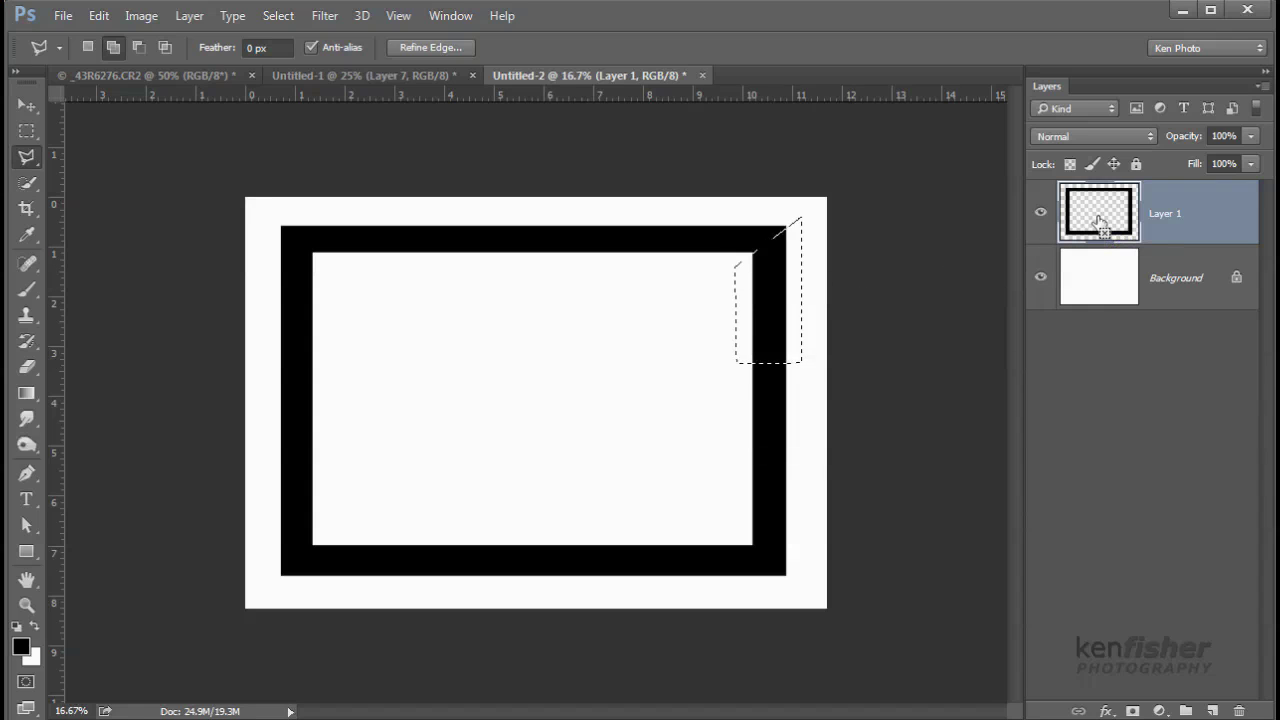
pyautogui.press('alt')
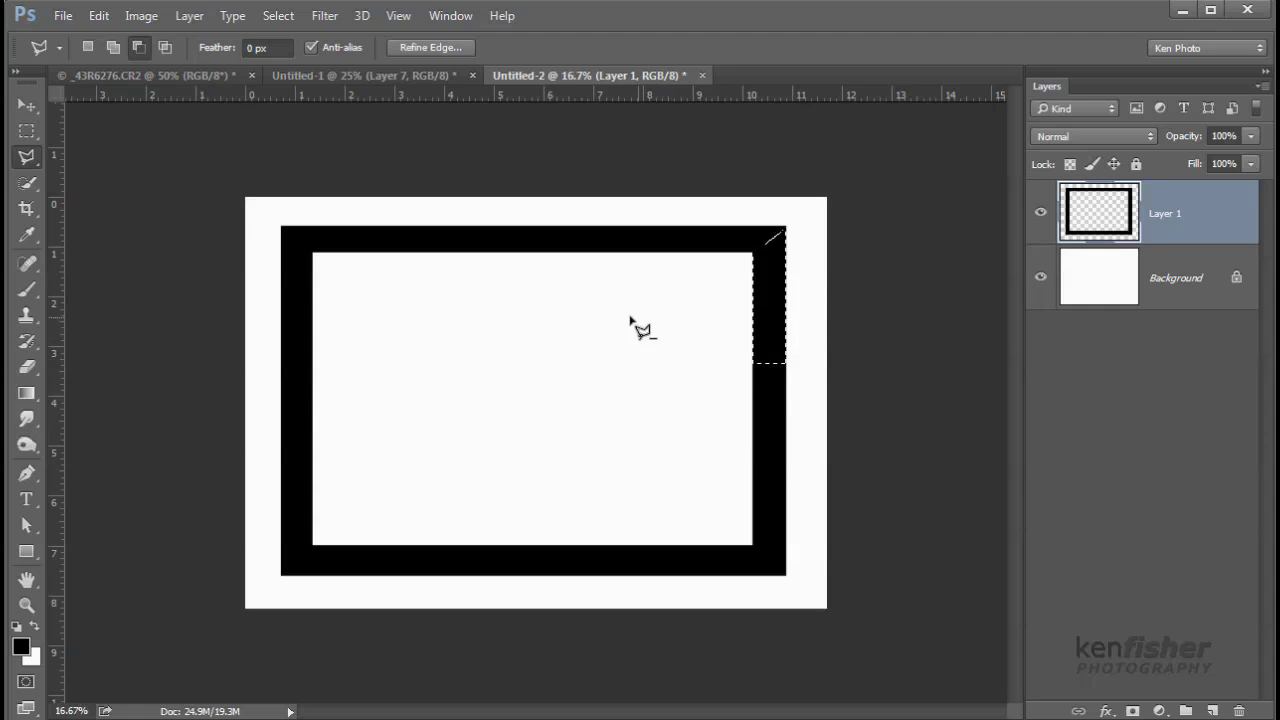
pyautogui.click(27, 396)
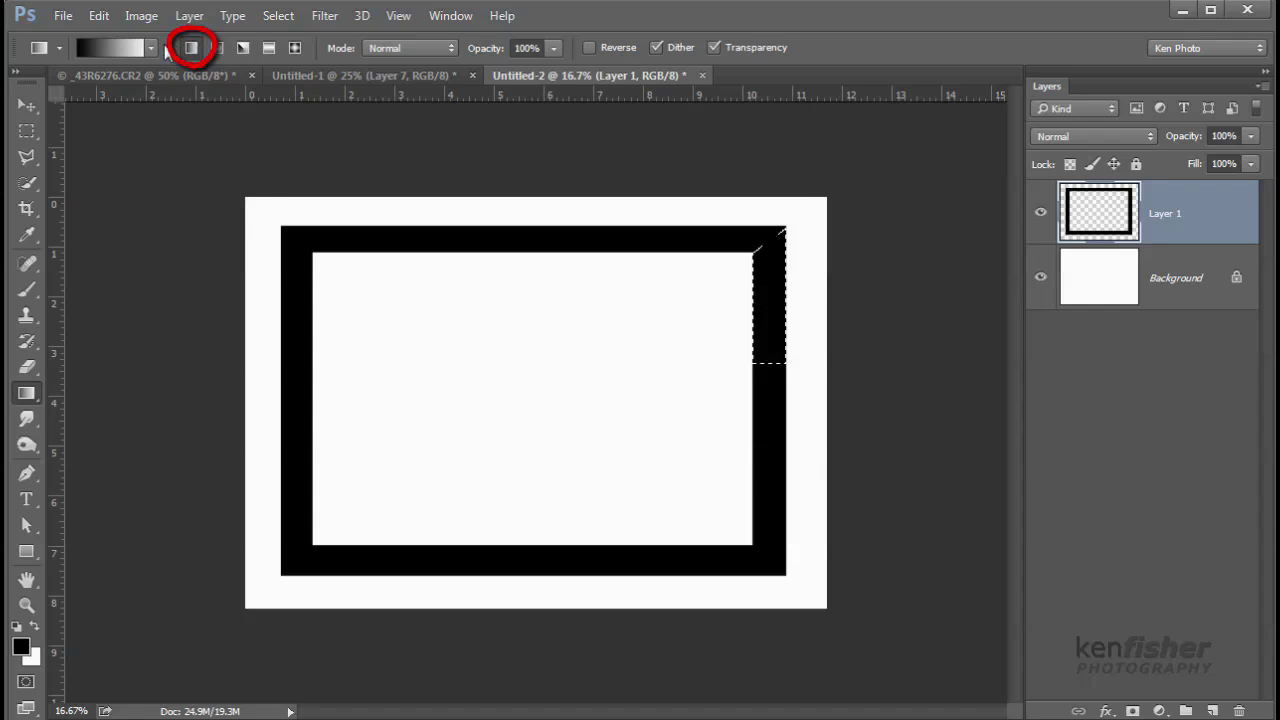
pyautogui.press('i')
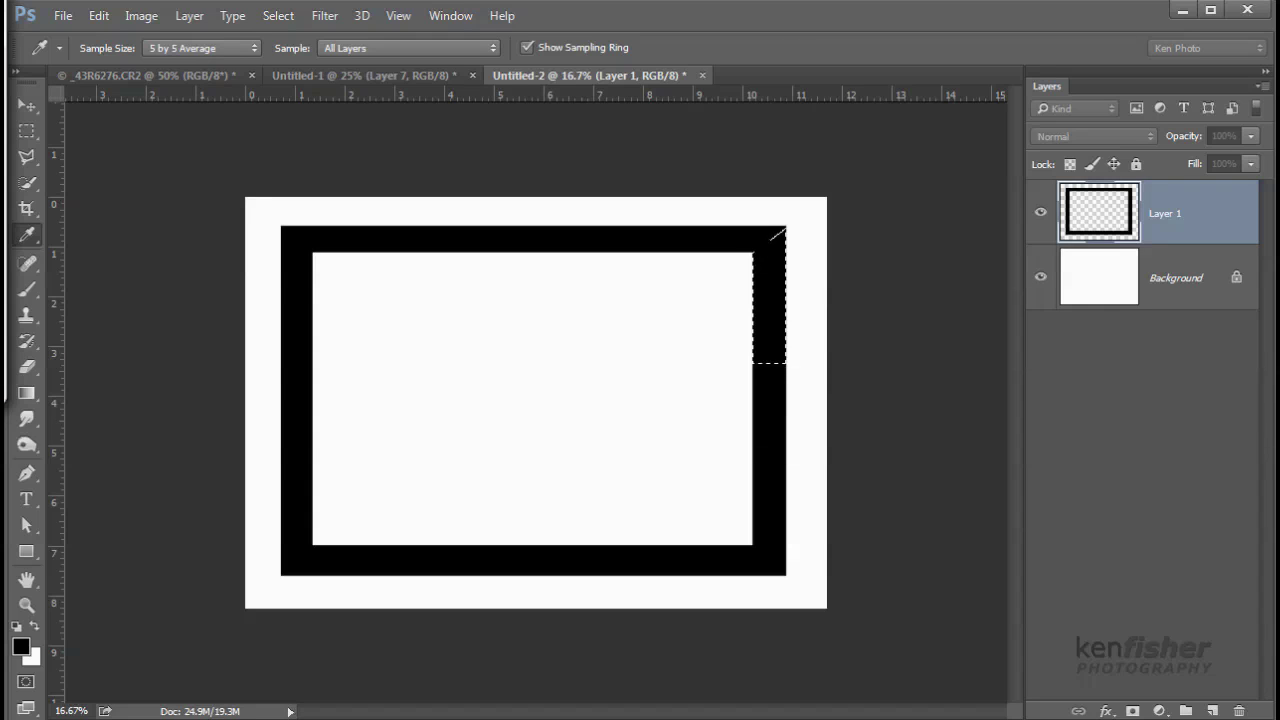
pyautogui.press('g')
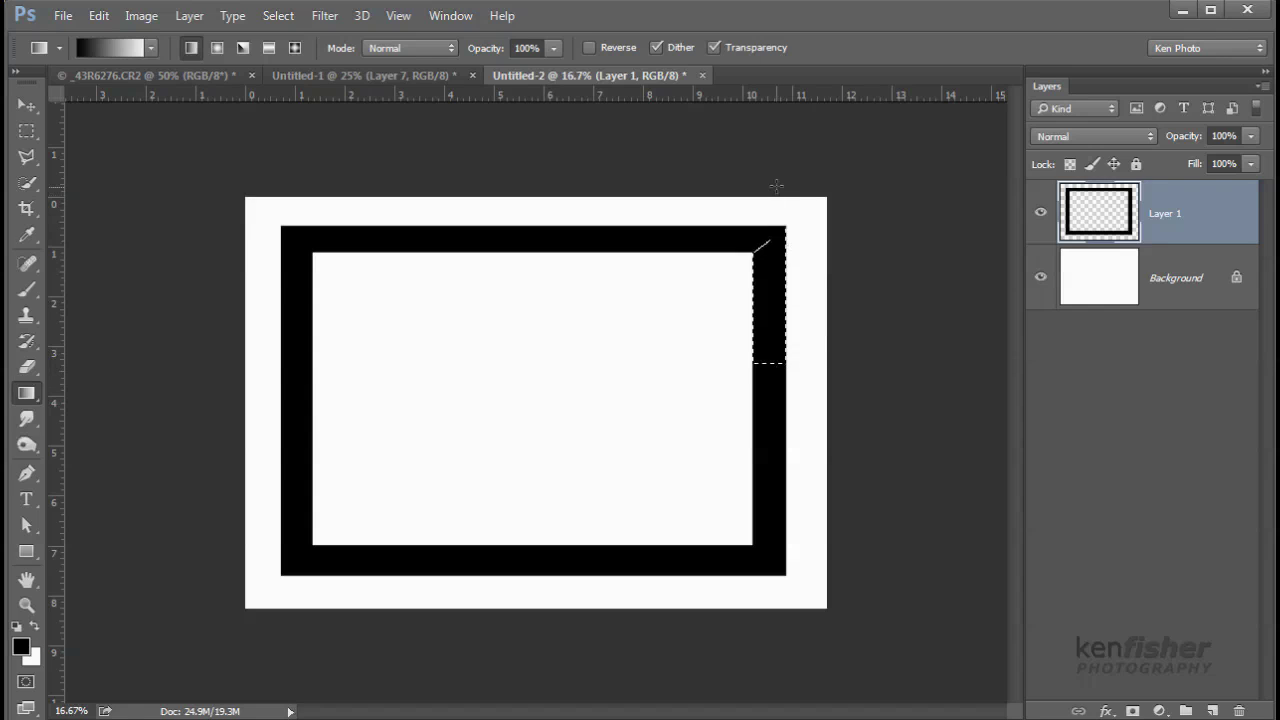
pyautogui.moveTo(784, 229); pyautogui.dragTo(752, 258)
pyautogui.press('shift')
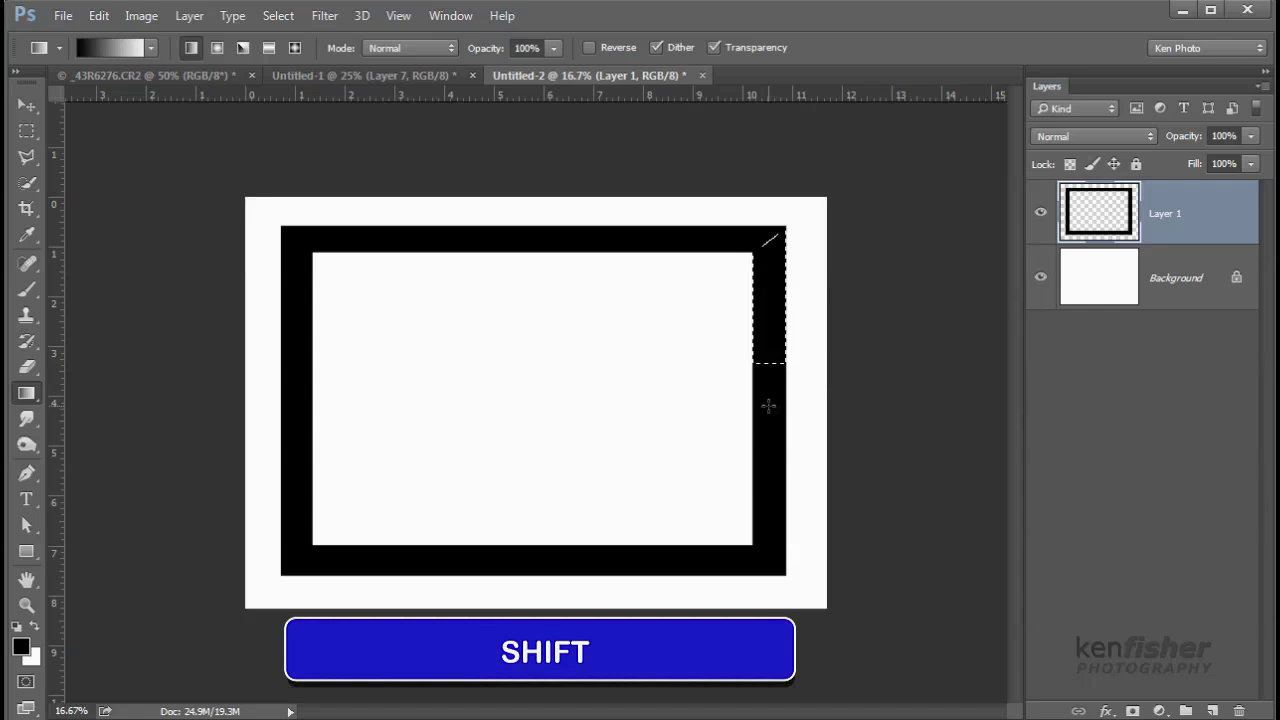
pyautogui.moveTo(768, 401); pyautogui.dragTo(769, 432)
pyautogui.moveTo(779, 380); pyautogui.dragTo(799, 240)
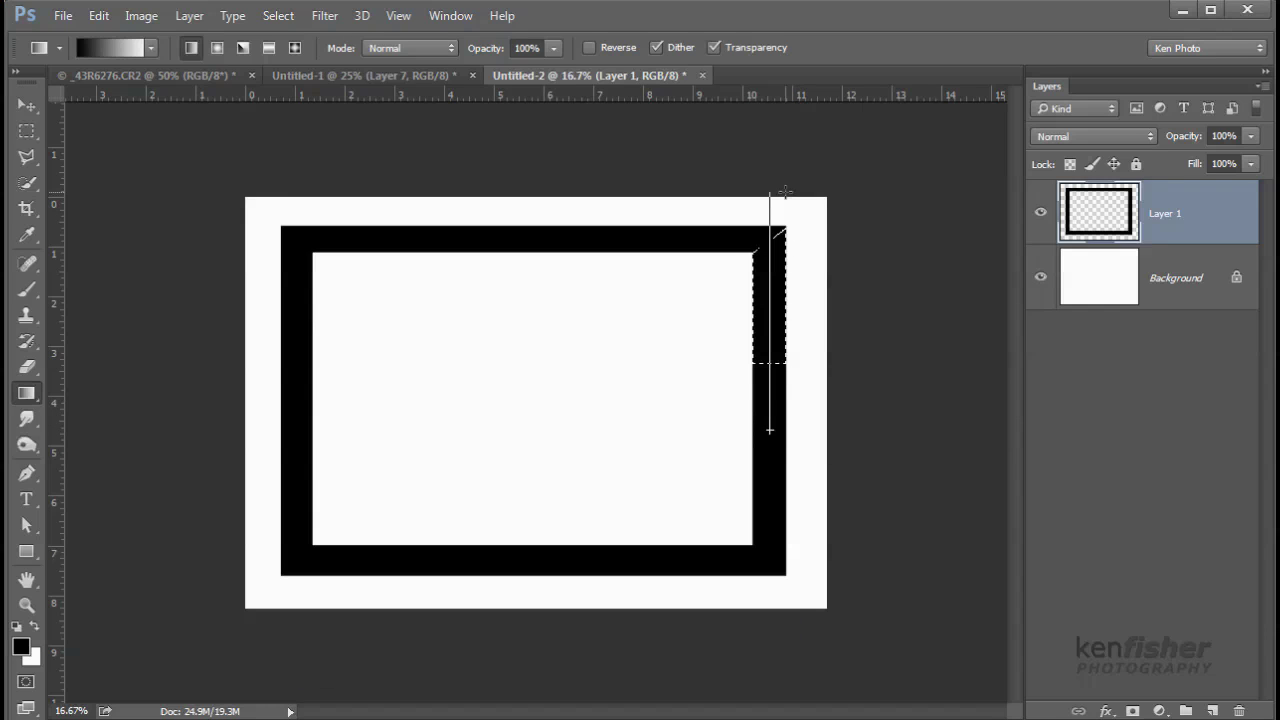
pyautogui.moveTo(785, 191); pyautogui.dragTo(786, 192)
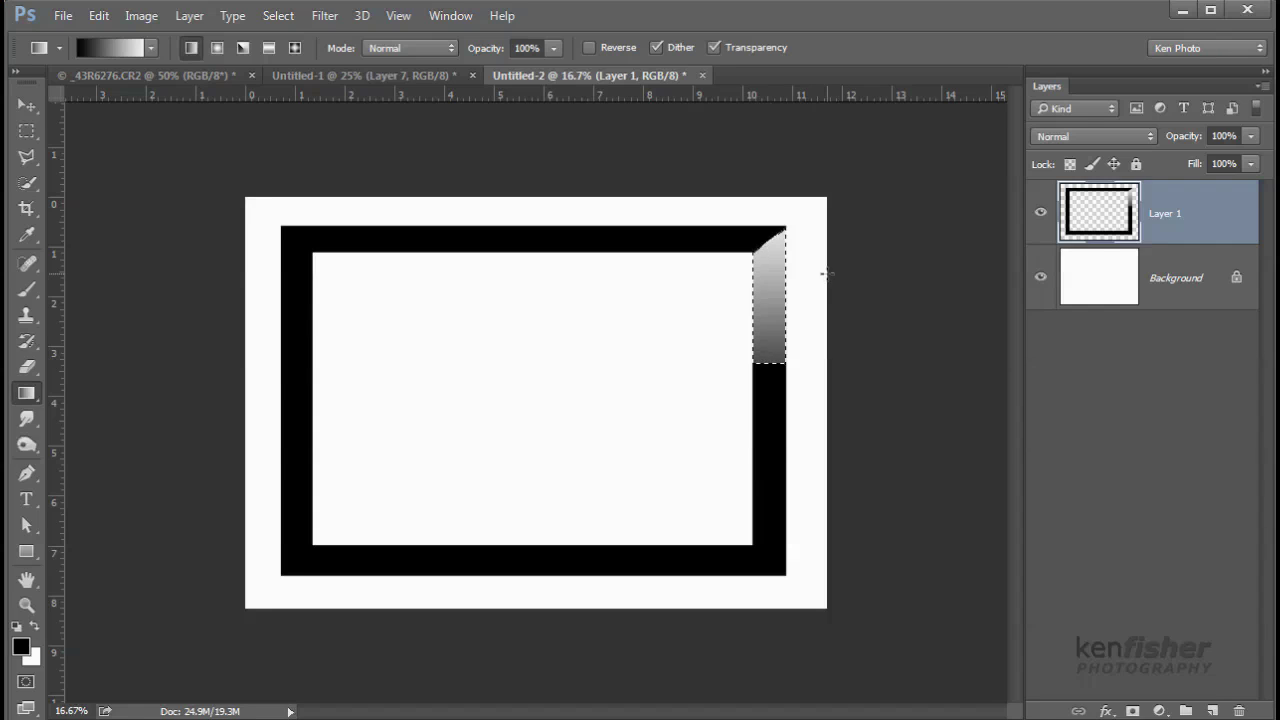
# Step: Undo the gradient on Layer 1 and the selection's intersection with the frame
pyautogui.click(98, 15)
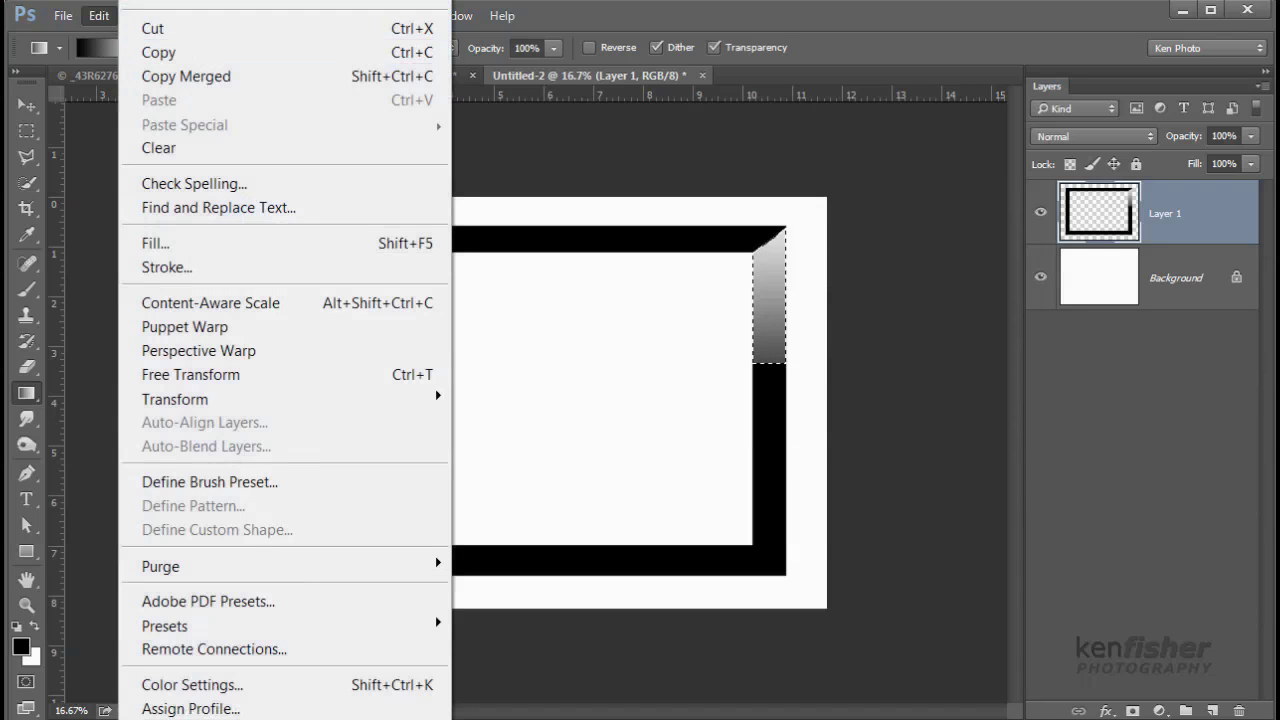
pyautogui.hotkey('ctrl', 'z')
pyautogui.click(101, 23)
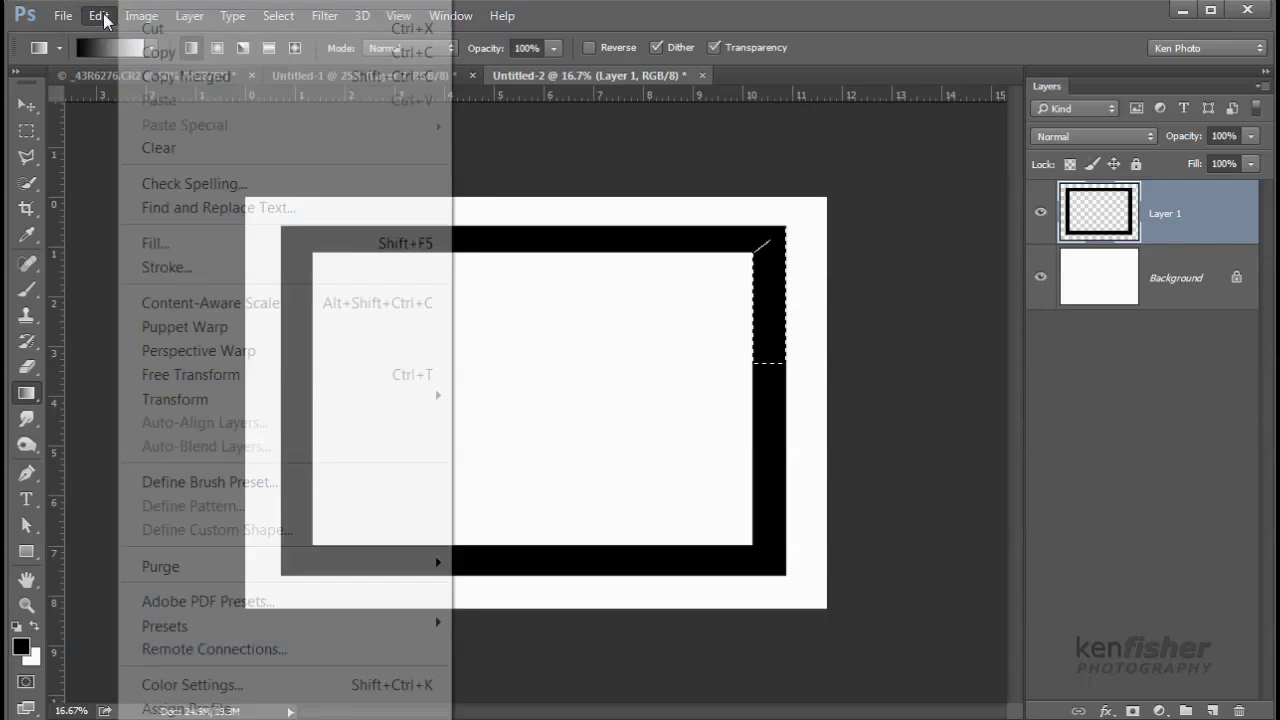
pyautogui.press('Escape')
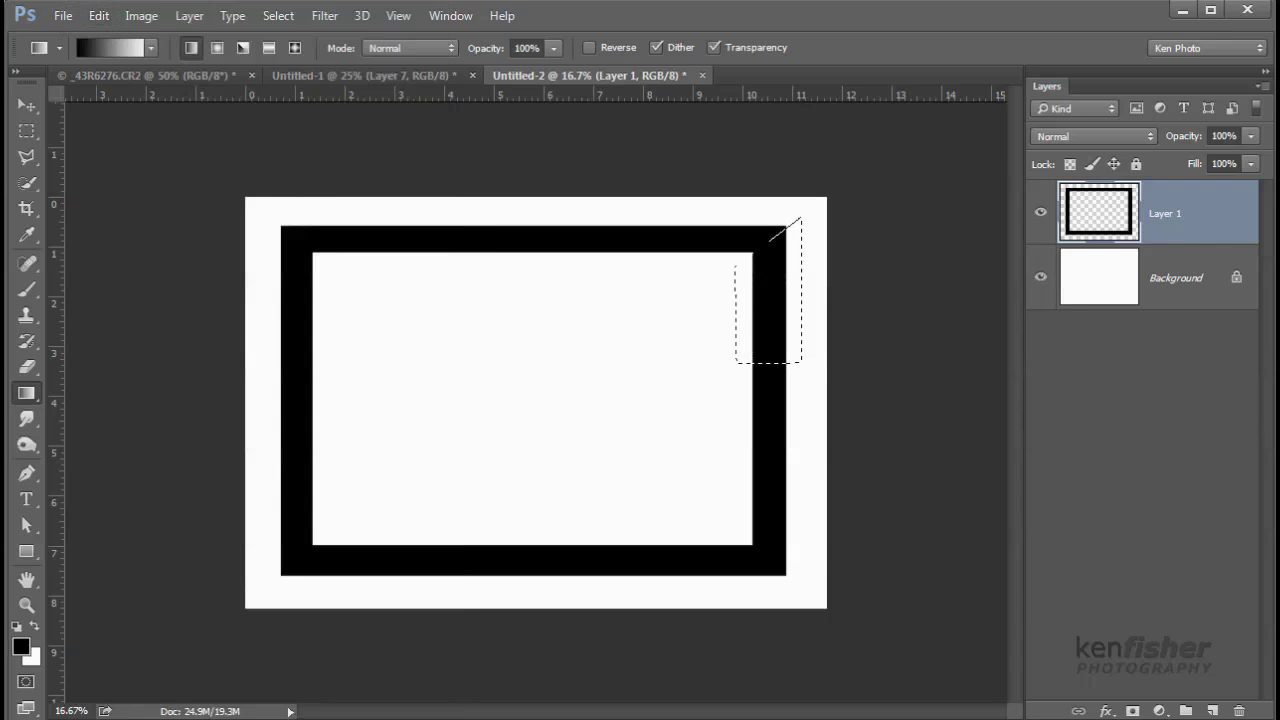
# Step: Add a new layer, intersect the selection with Layer 1's pixels, and fill it with a black-to-white linear gradient running upward
pyautogui.click(1212, 710)
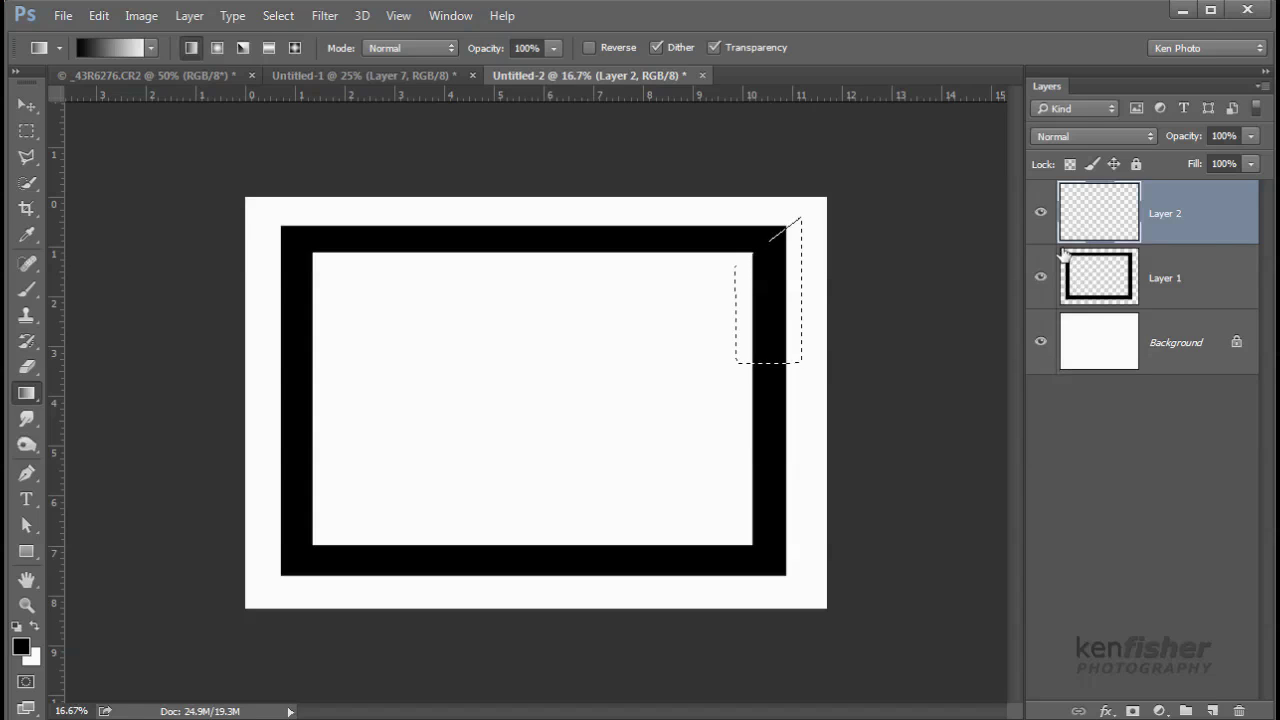
pyautogui.keyDown('ctrl'); pyautogui.keyDown('alt'); pyautogui.keyDown('shift'); pyautogui.click(1098, 284); pyautogui.keyUp('shift'); pyautogui.keyUp('alt'); pyautogui.keyUp('ctrl')
pyautogui.moveTo(769, 420); pyautogui.dragTo(786, 258)
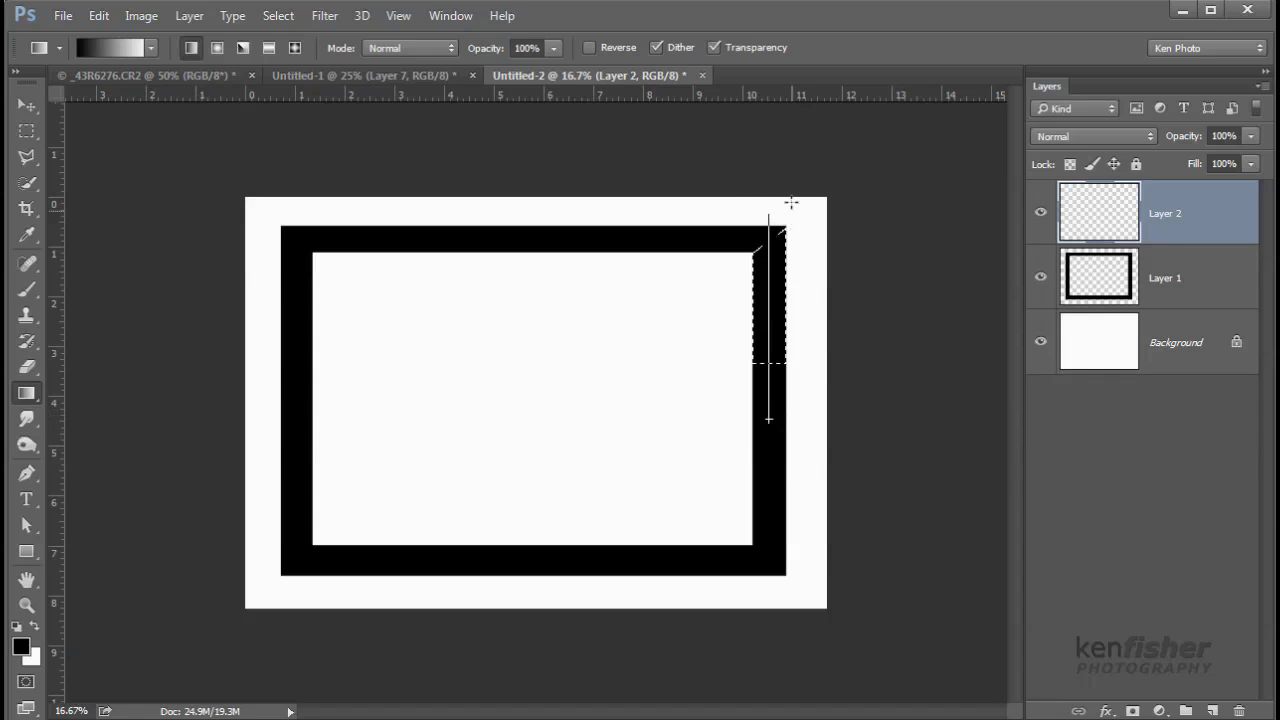
pyautogui.moveTo(790, 193); pyautogui.dragTo(790, 194)
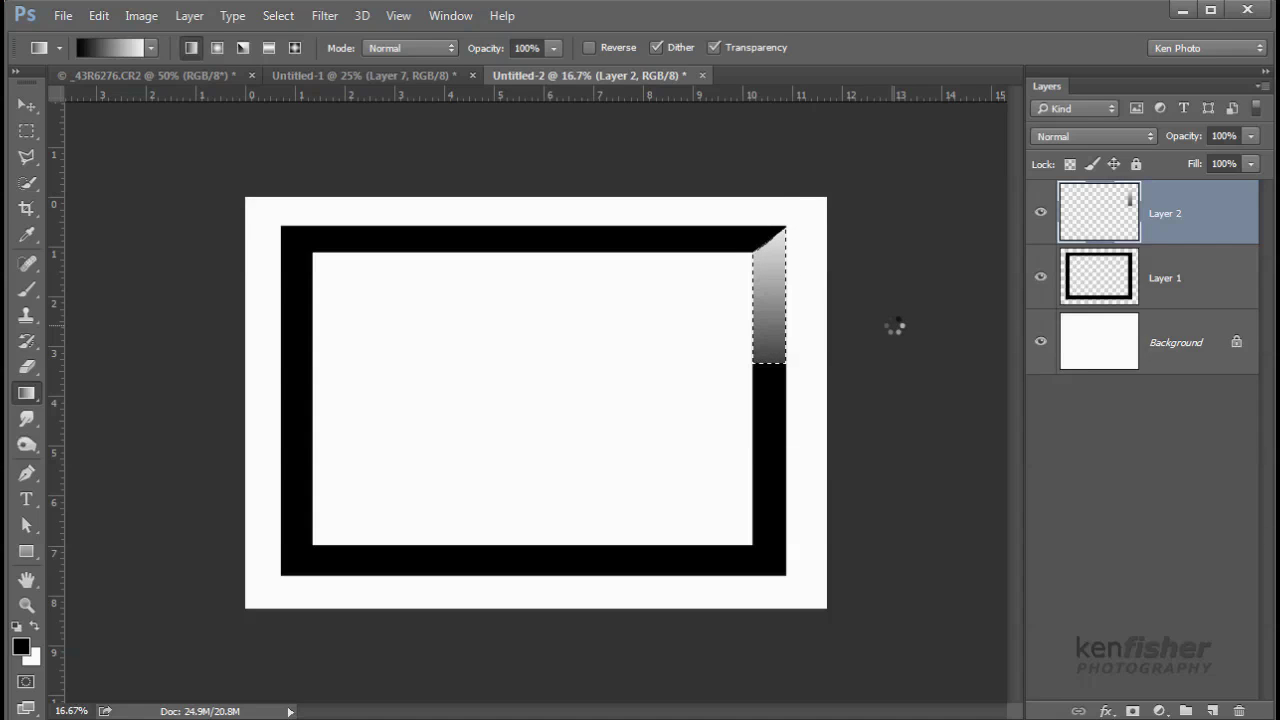
# Step: Deselect the gradient area and set Layer 2's opacity to 31%
pyautogui.hotkey('ctrl', 'd')
pyautogui.click(1251, 137)
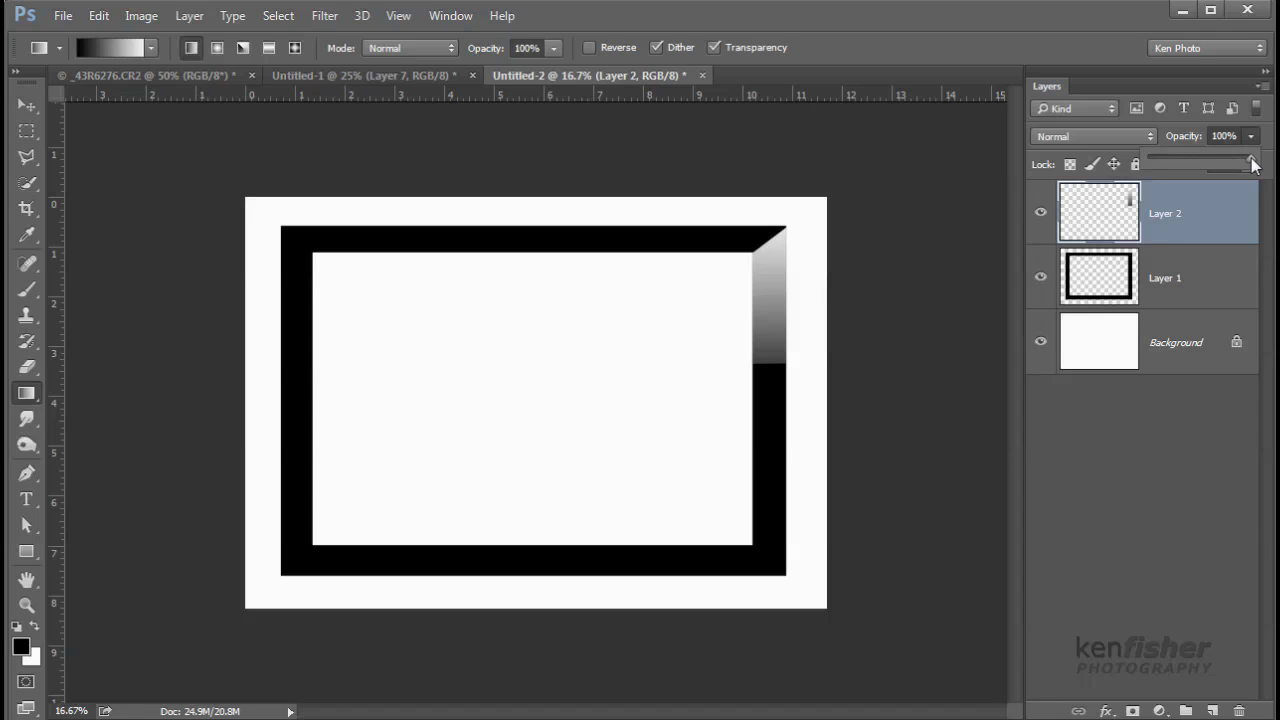
pyautogui.moveTo(1207, 158); pyautogui.dragTo(1182, 159)
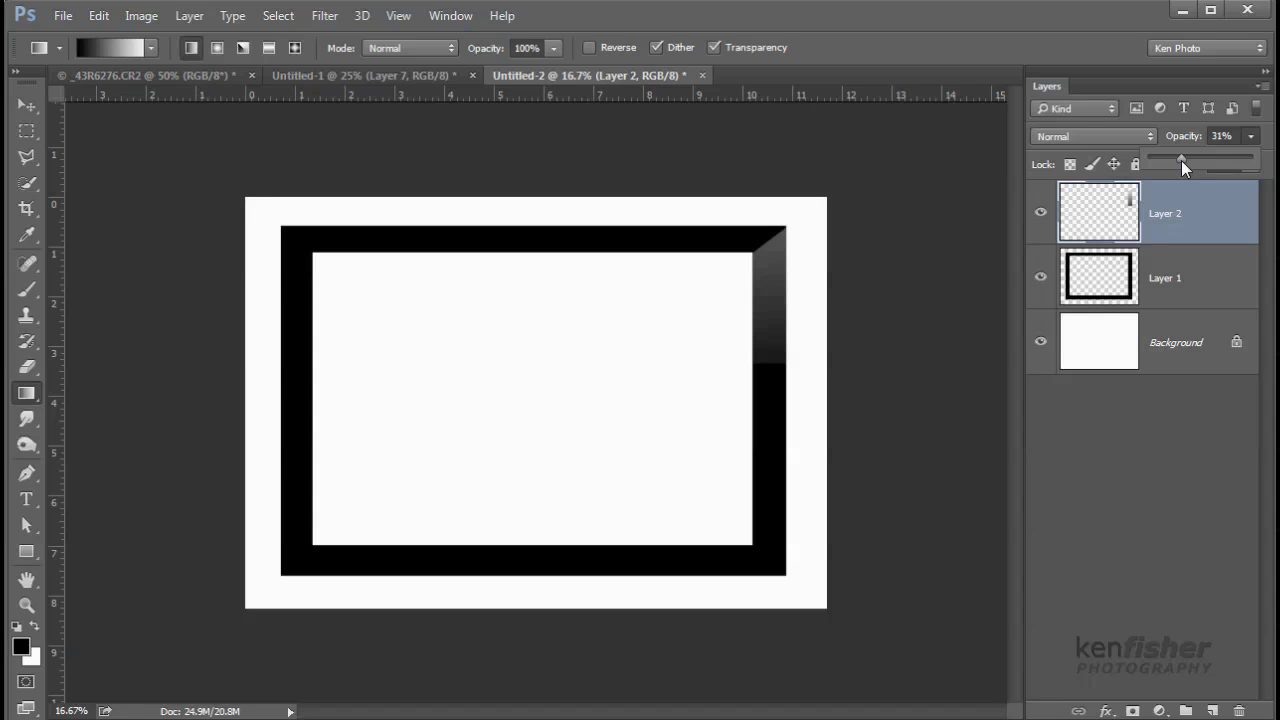
# Step: Add a new layer and outline the left half of the frame's top rail with a polygonal selection mitred at the top-left corner
pyautogui.click(1212, 710)
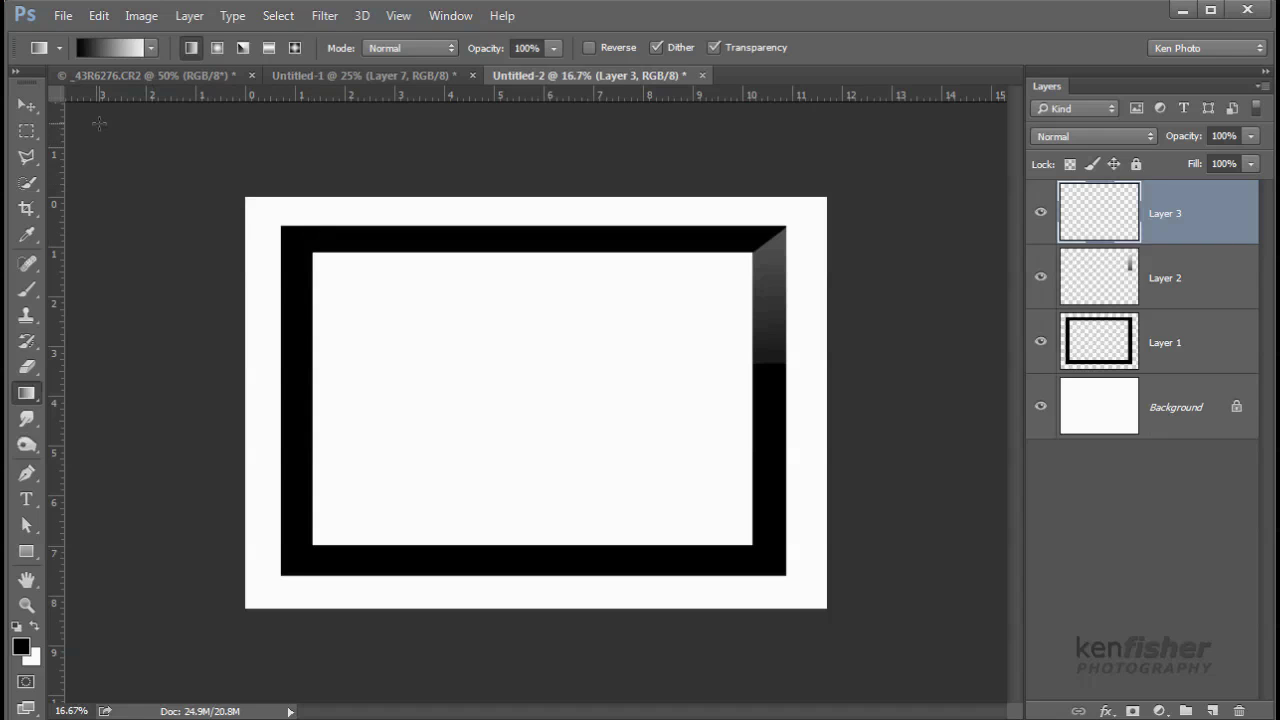
pyautogui.click(27, 158)
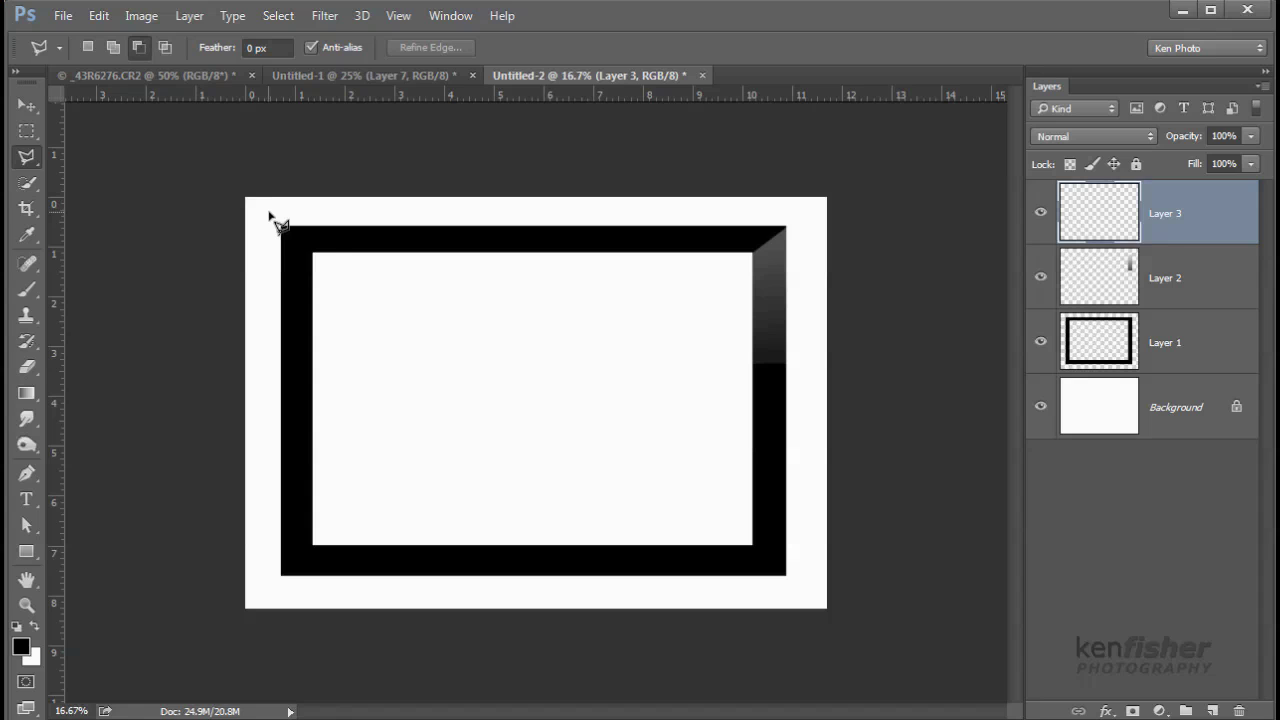
pyautogui.click(269, 213)
pyautogui.click(346, 283)
pyautogui.click(503, 283)
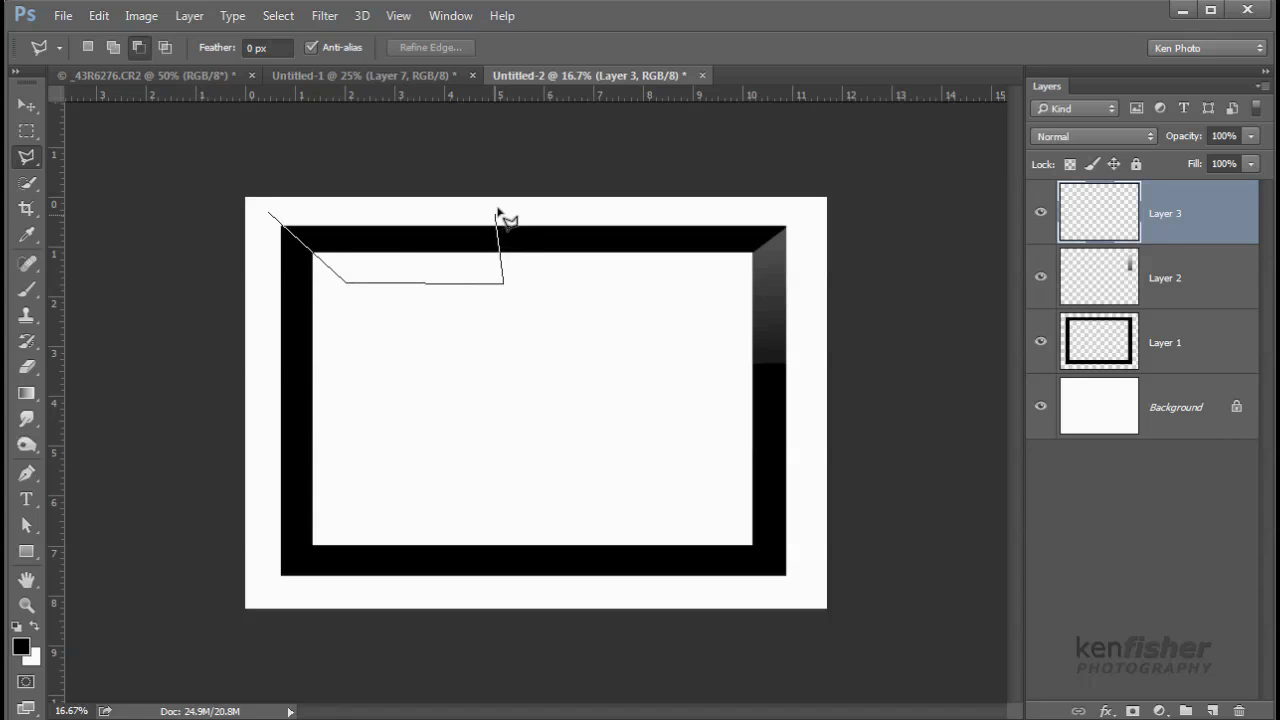
pyautogui.click(501, 207)
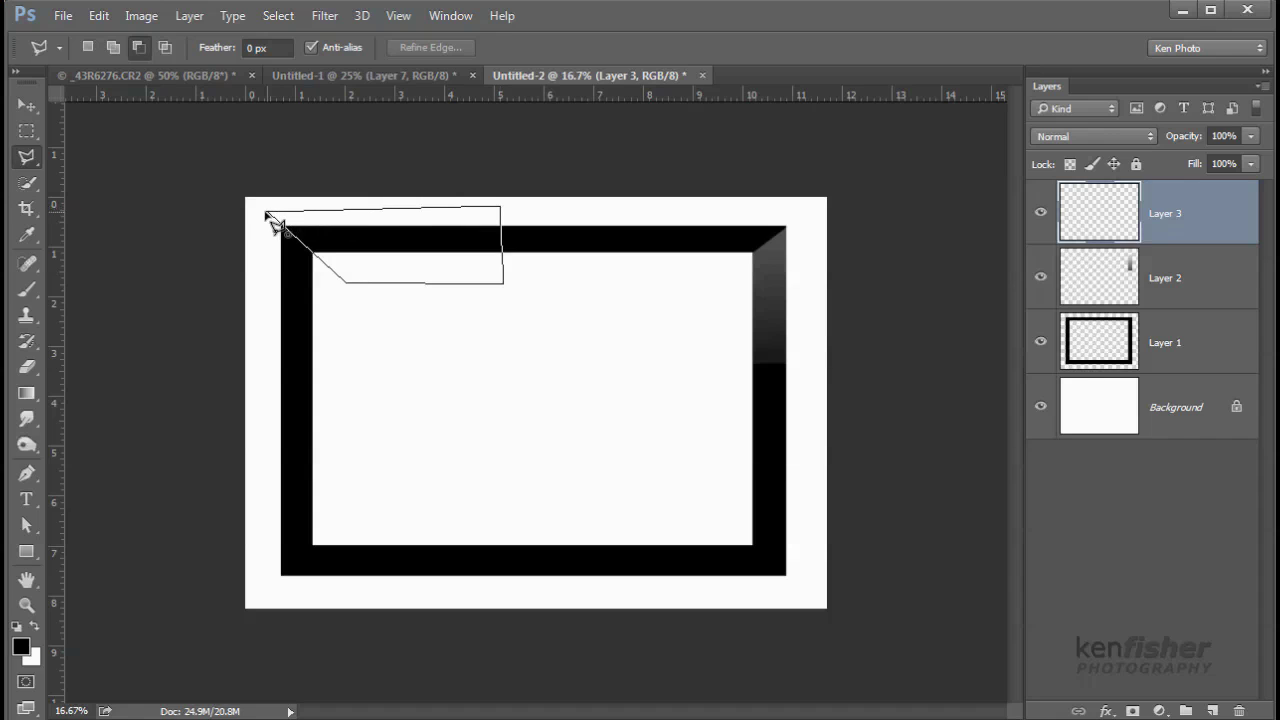
pyautogui.click(266, 213)
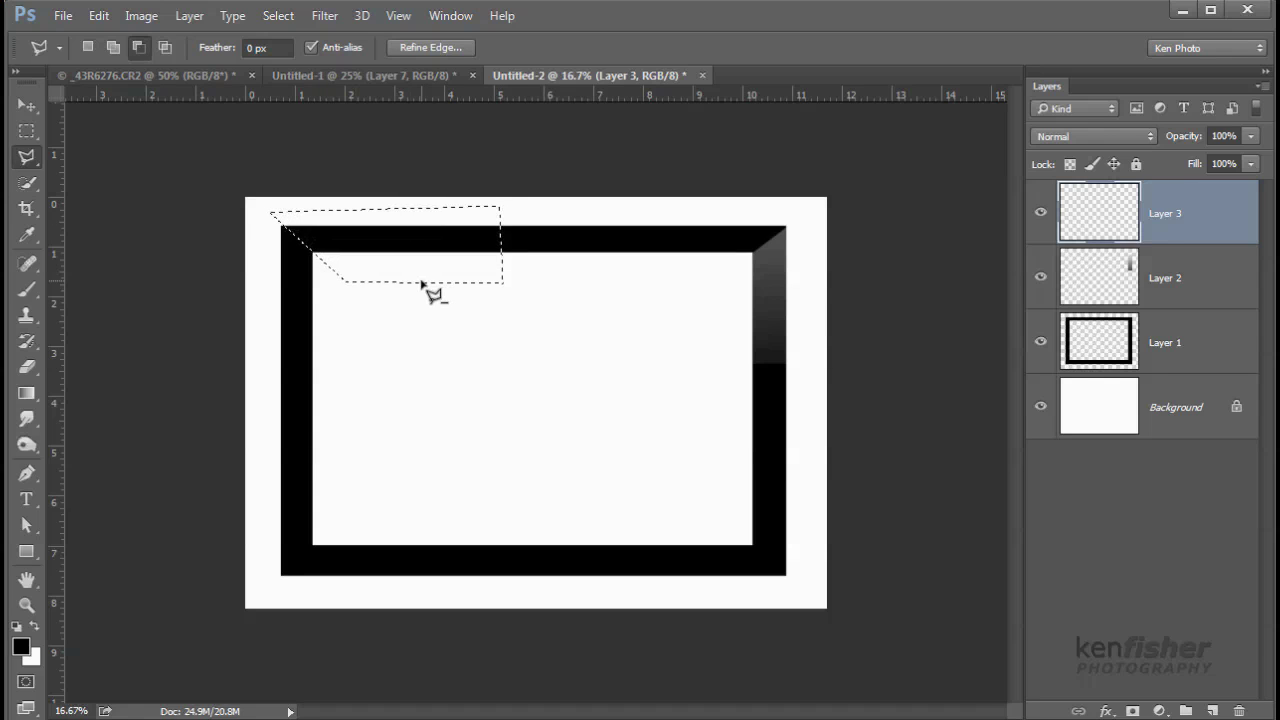
# Step: Intersect the top-rail selection with Layer 1's pixels and fill it with a black-to-white linear gradient running leftward
pyautogui.press('shift')
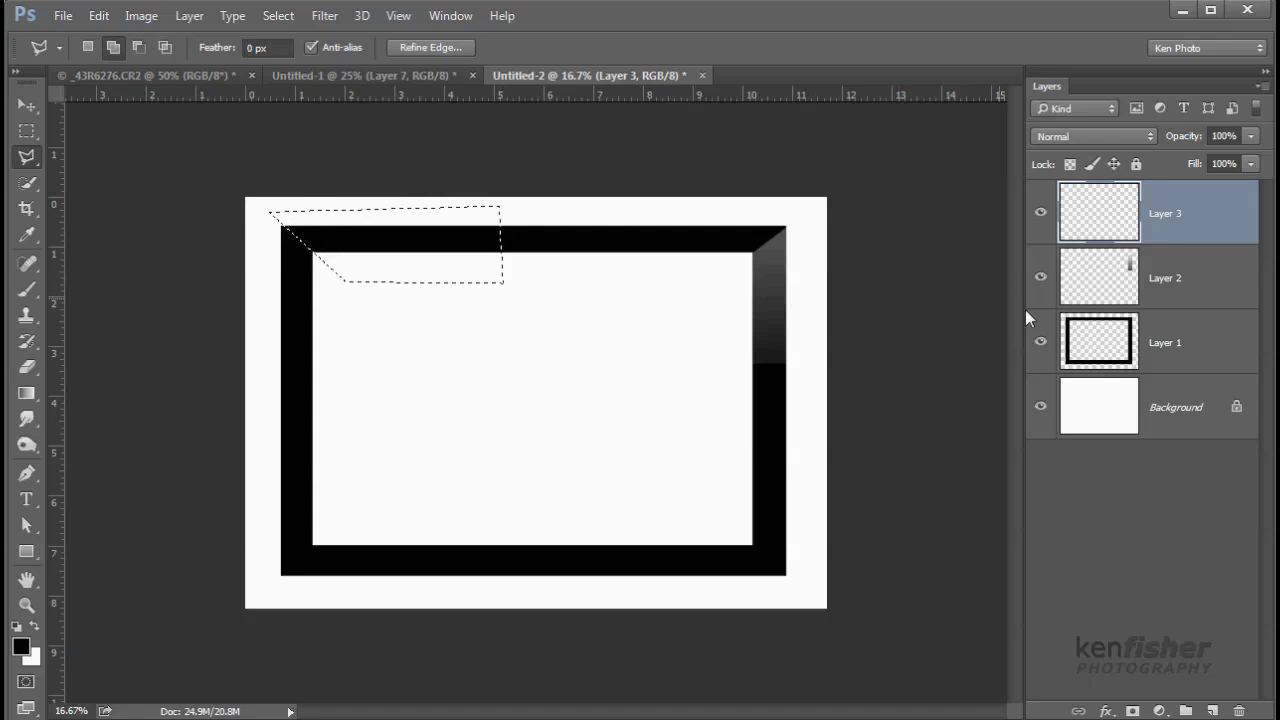
pyautogui.keyDown('ctrl'); pyautogui.keyDown('alt'); pyautogui.keyDown('shift'); pyautogui.click(1120, 362); pyautogui.keyUp('shift'); pyautogui.keyUp('alt'); pyautogui.keyUp('ctrl')
pyautogui.press('g')
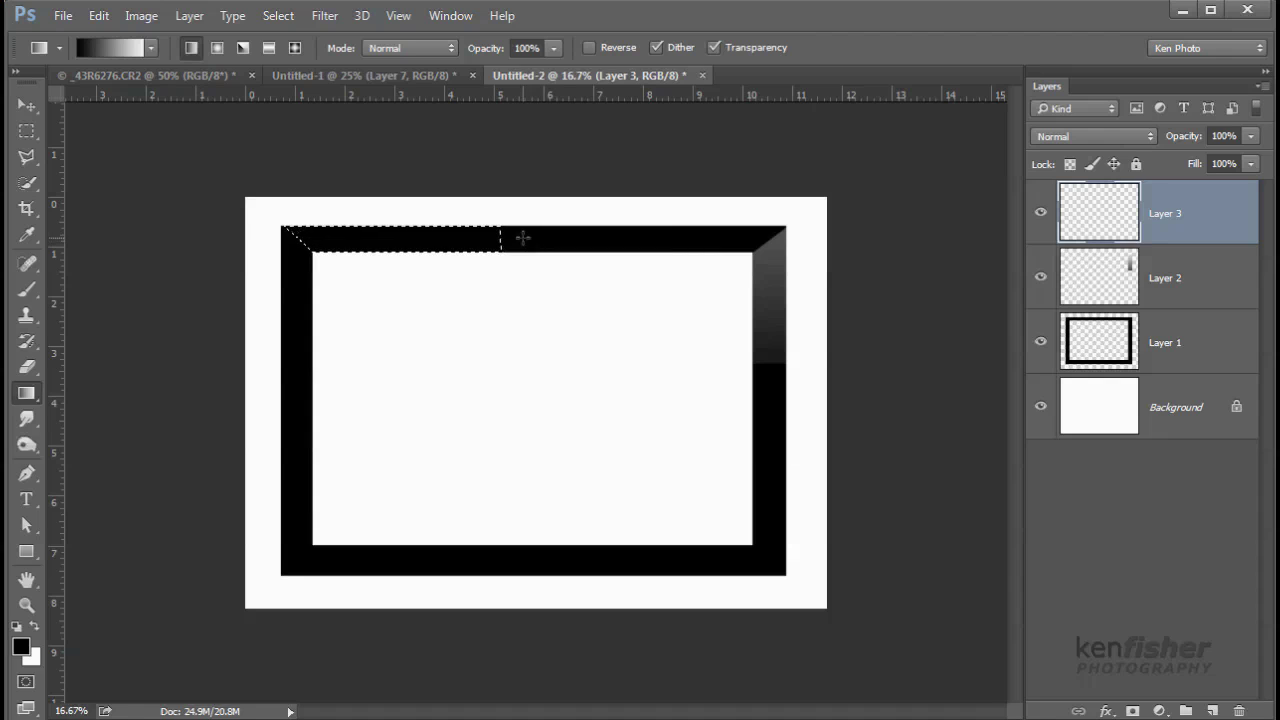
pyautogui.moveTo(523, 237); pyautogui.dragTo(258, 242)
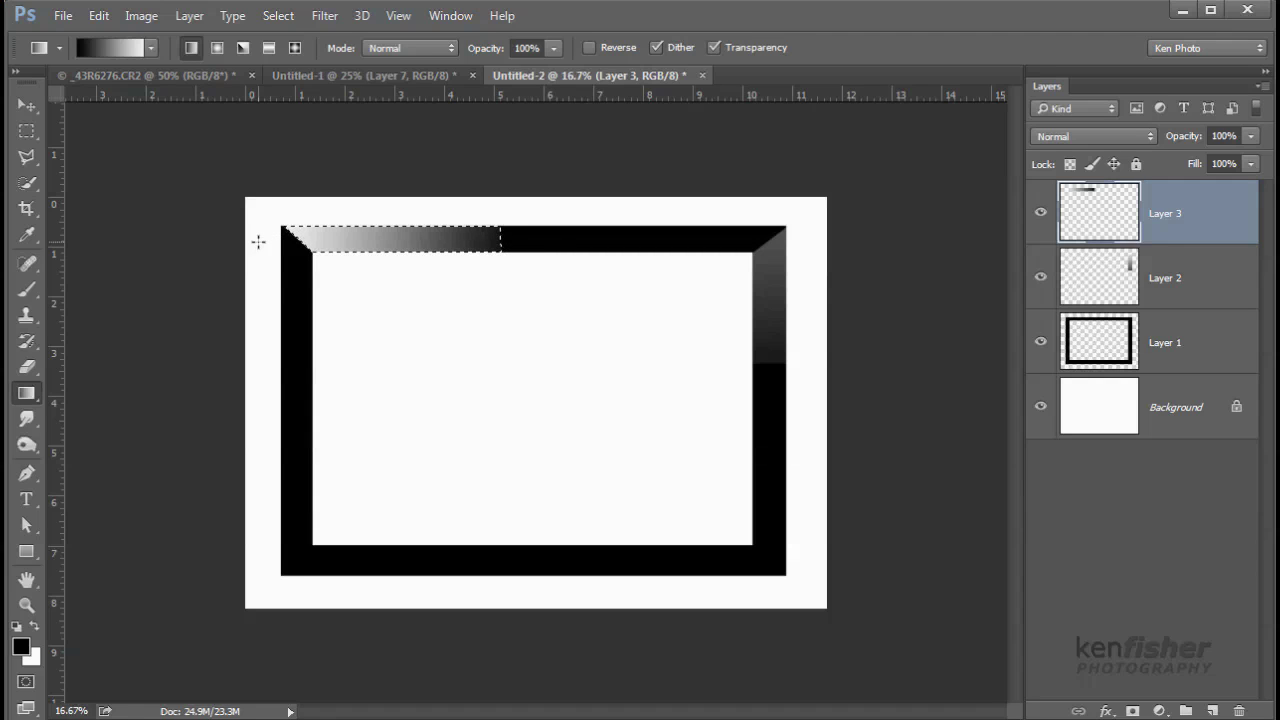
# Step: Deselect the top-rail gradient and set Layer 3's opacity to 48%
pyautogui.hotkey('ctrl', 'd')
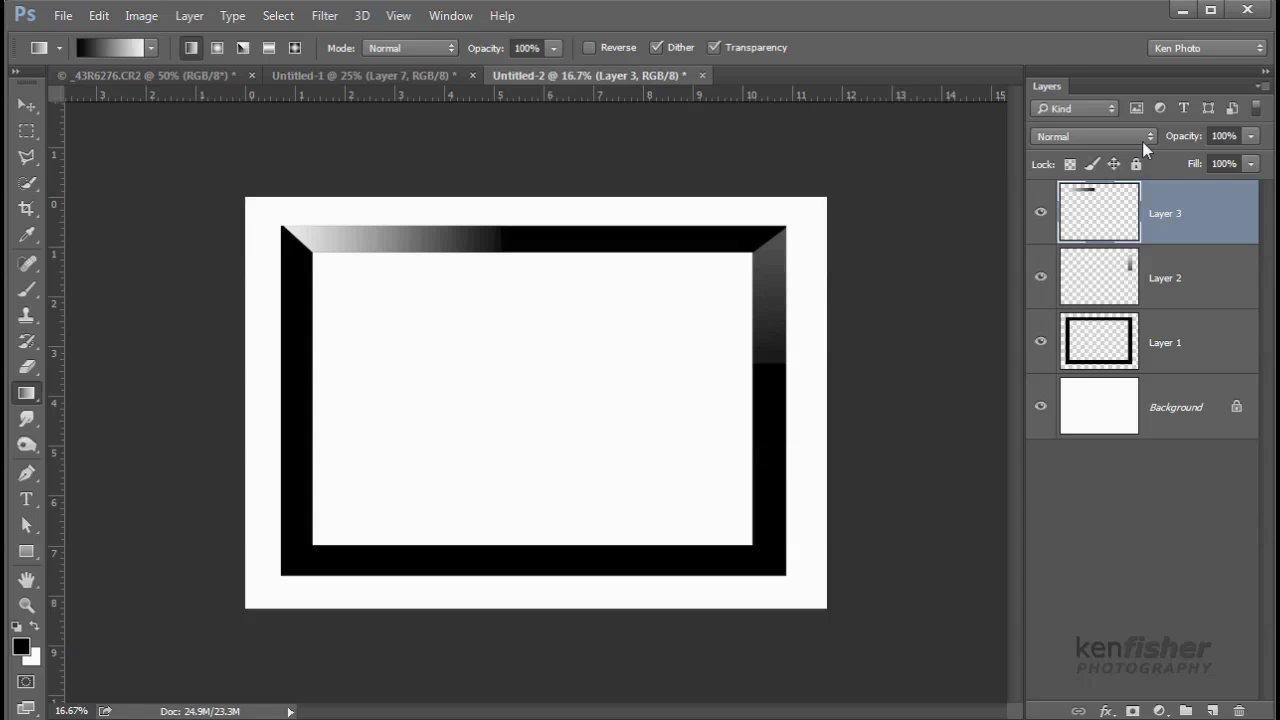
pyautogui.click(1250, 136)
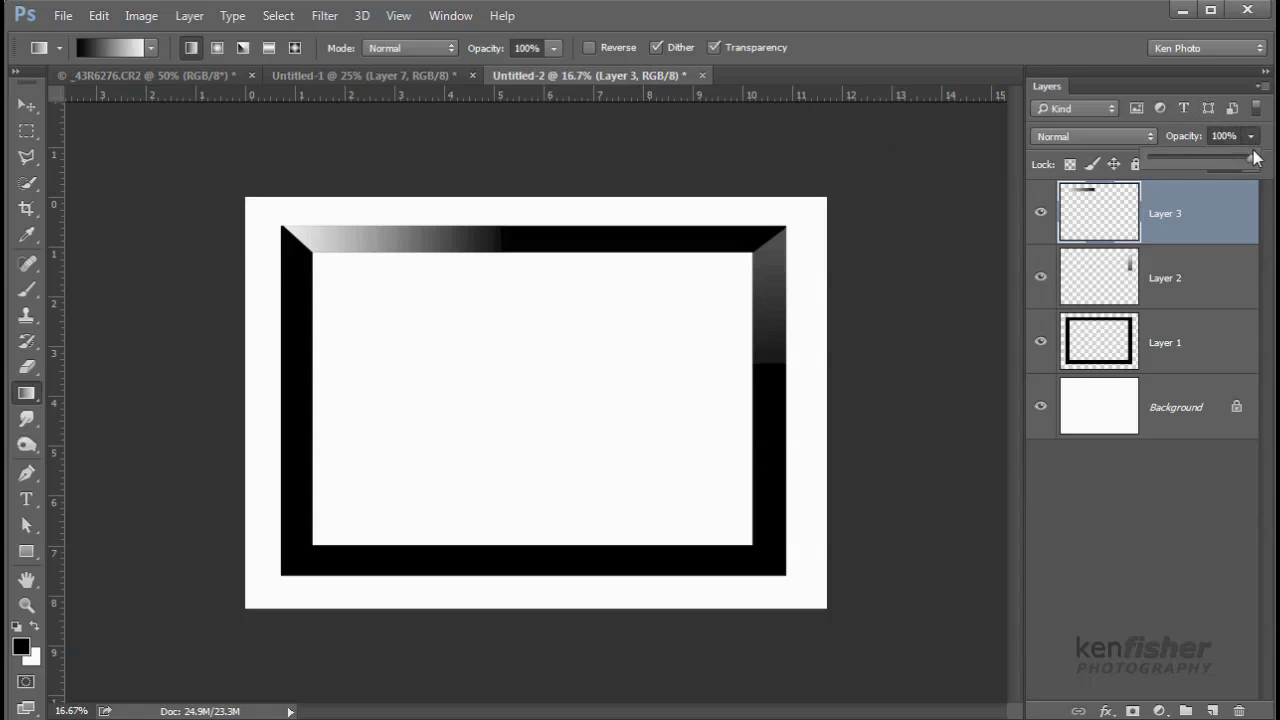
pyautogui.moveTo(1252, 163); pyautogui.dragTo(1232, 170)
pyautogui.moveTo(1218, 165); pyautogui.dragTo(1211, 165)
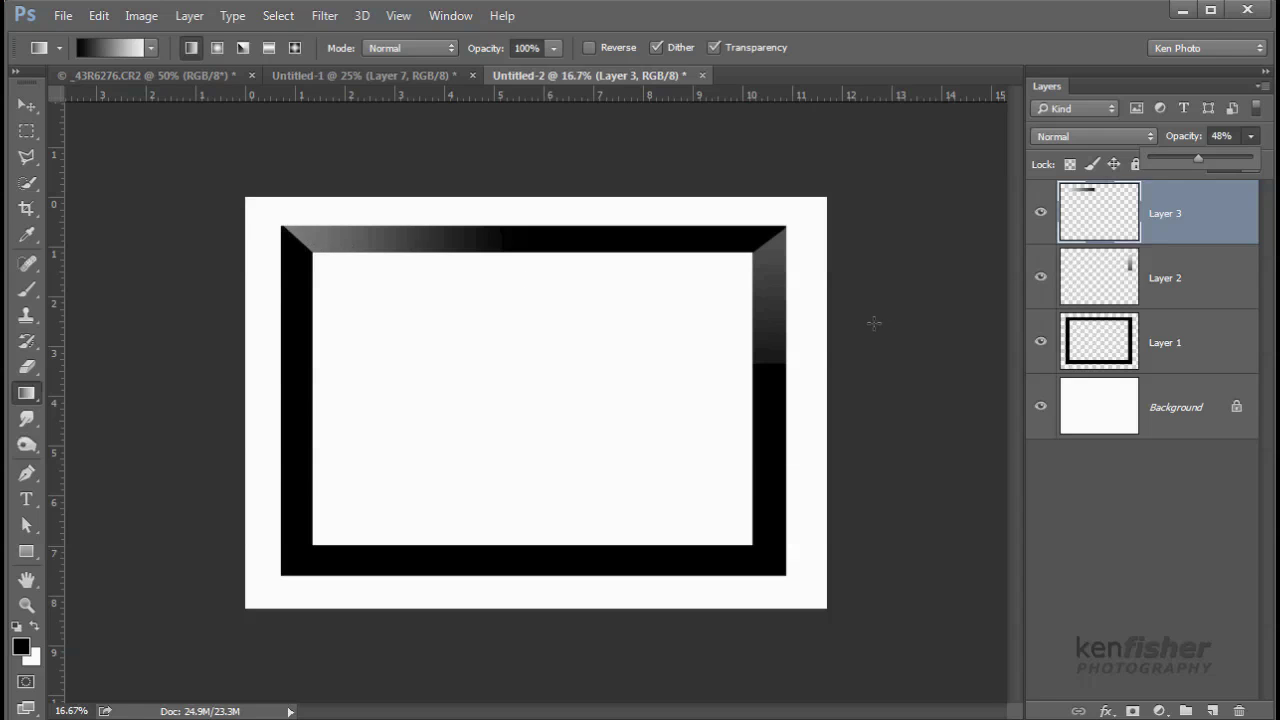
# Step: Add a new layer and outline the upper half of the frame's left side with a polygonal selection mitred at the top-left corner
pyautogui.click(1213, 710)
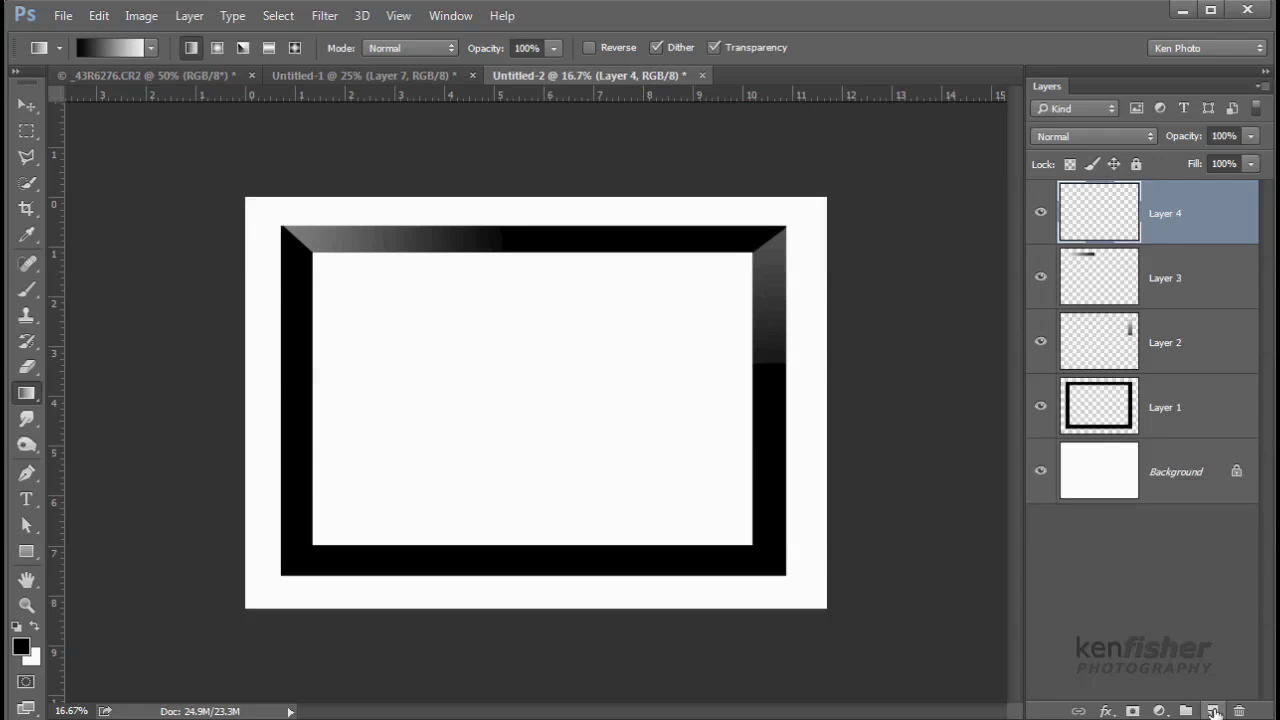
pyautogui.press('l')
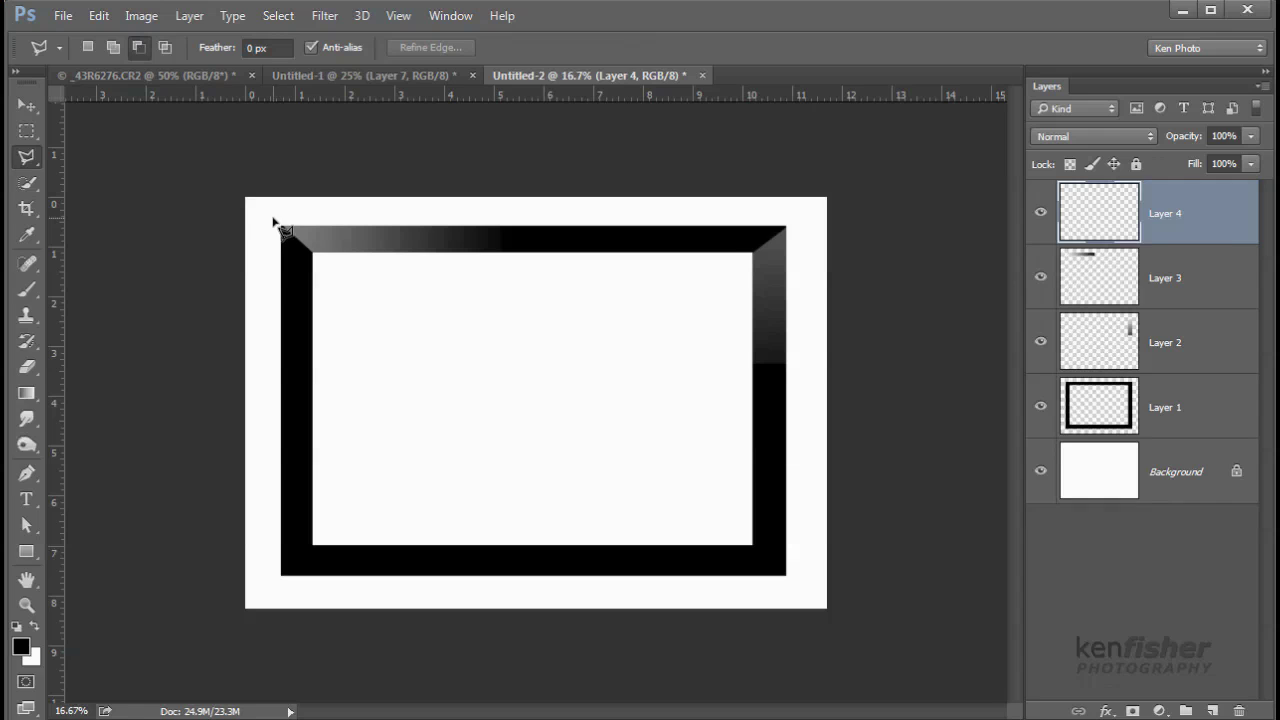
pyautogui.click(273, 219)
pyautogui.click(336, 272)
pyautogui.click(339, 399)
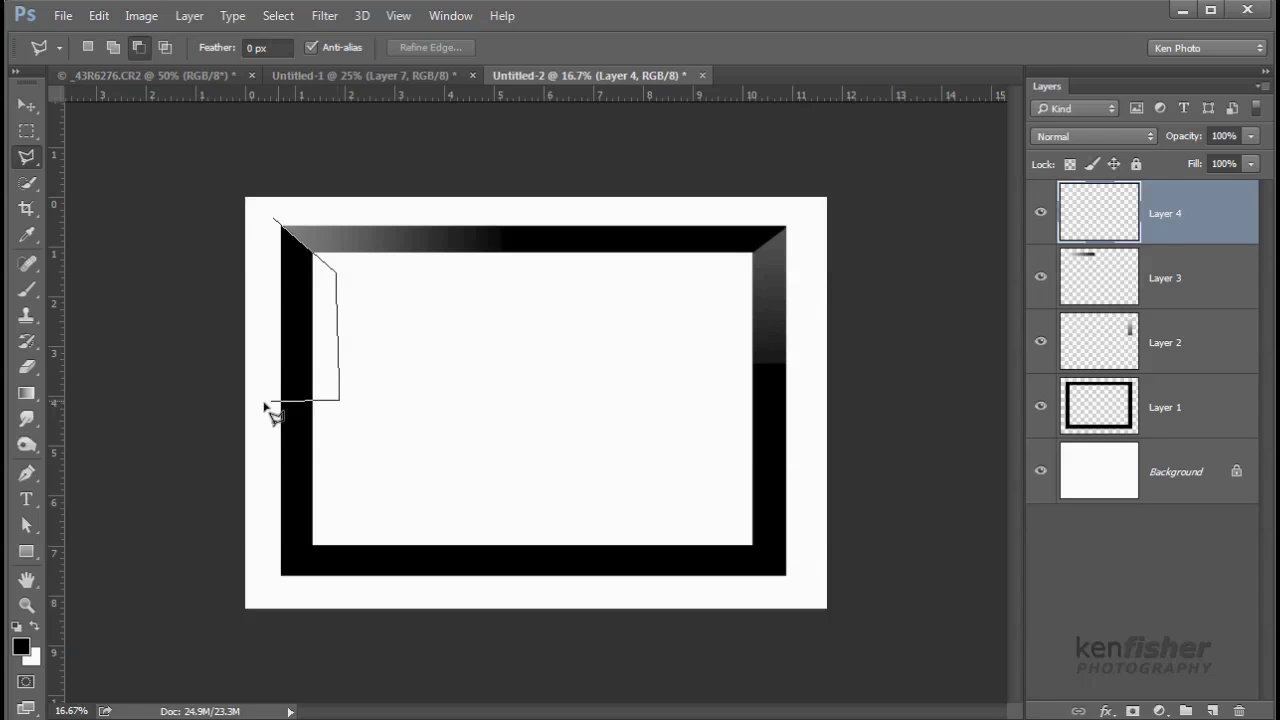
pyautogui.click(260, 402)
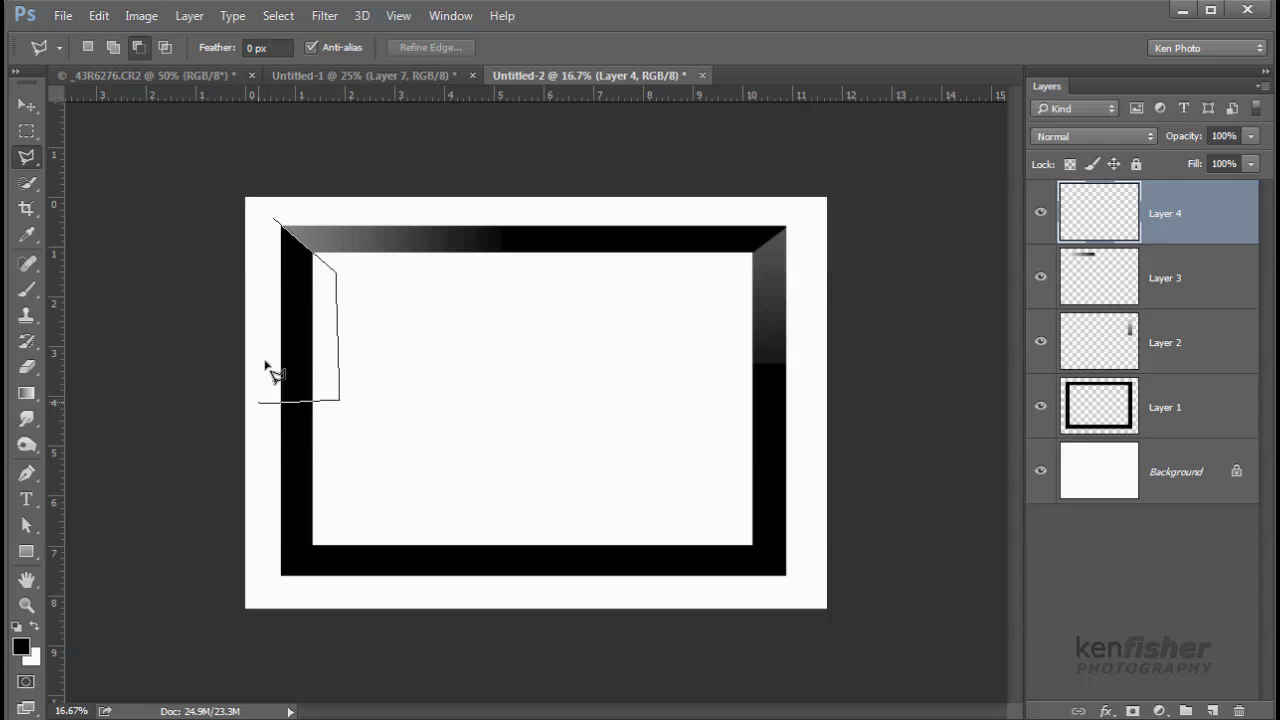
pyautogui.click(274, 220)
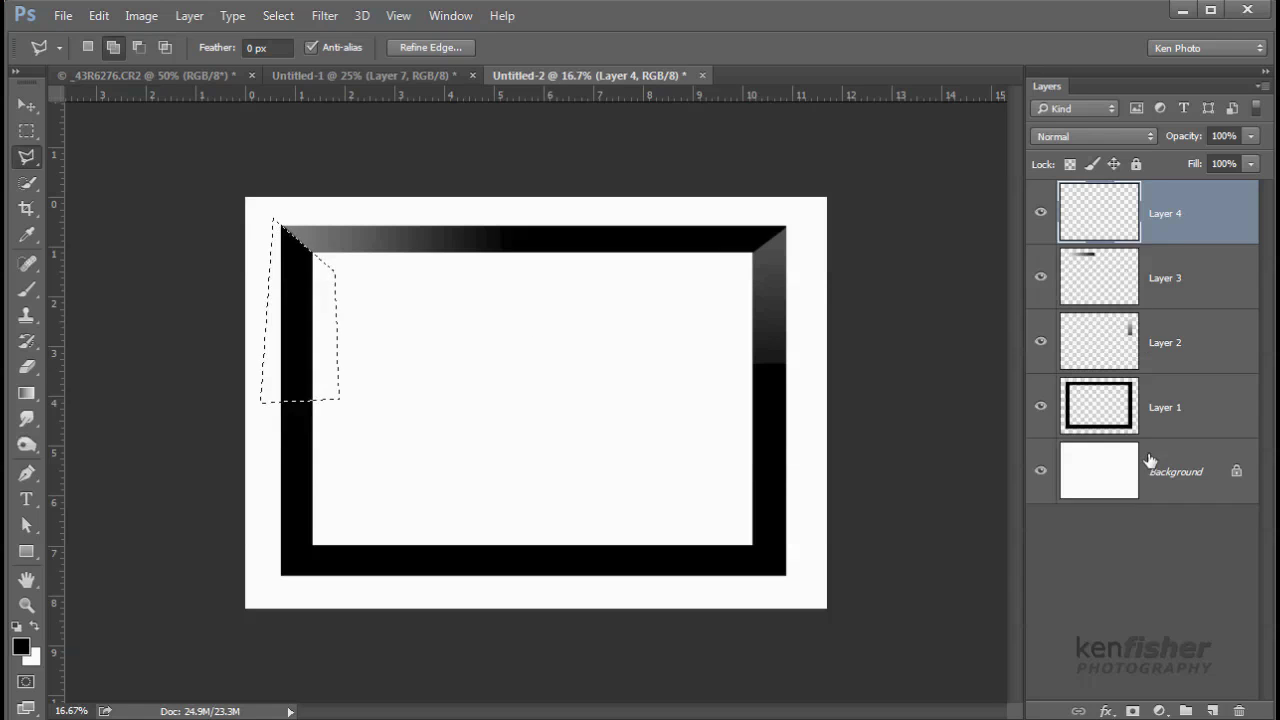
# Step: Intersect the left-side selection with Layer 1's pixels and fill it with a black-to-white linear gradient running upward
pyautogui.keyDown('ctrl'); pyautogui.keyDown('alt'); pyautogui.keyDown('shift'); pyautogui.click(1103, 418); pyautogui.keyUp('shift'); pyautogui.keyUp('alt'); pyautogui.keyUp('ctrl')
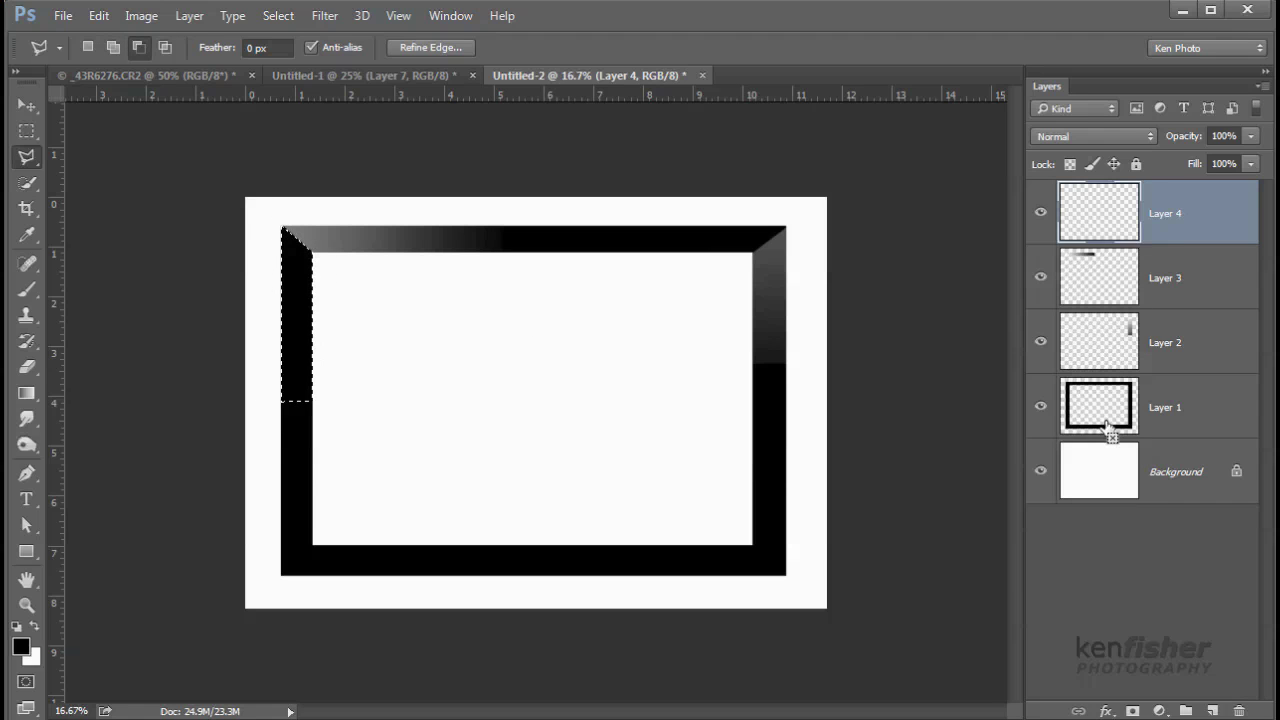
pyautogui.press('g')
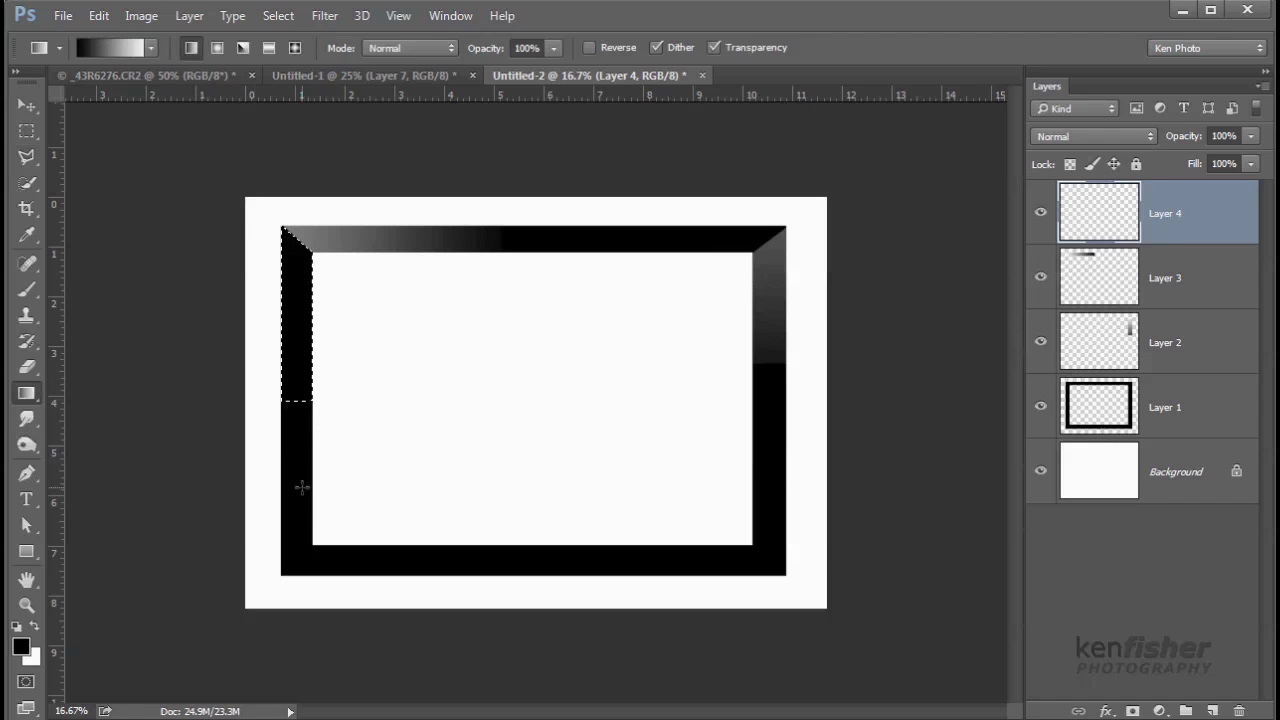
pyautogui.moveTo(295, 452); pyautogui.dragTo(292, 195)
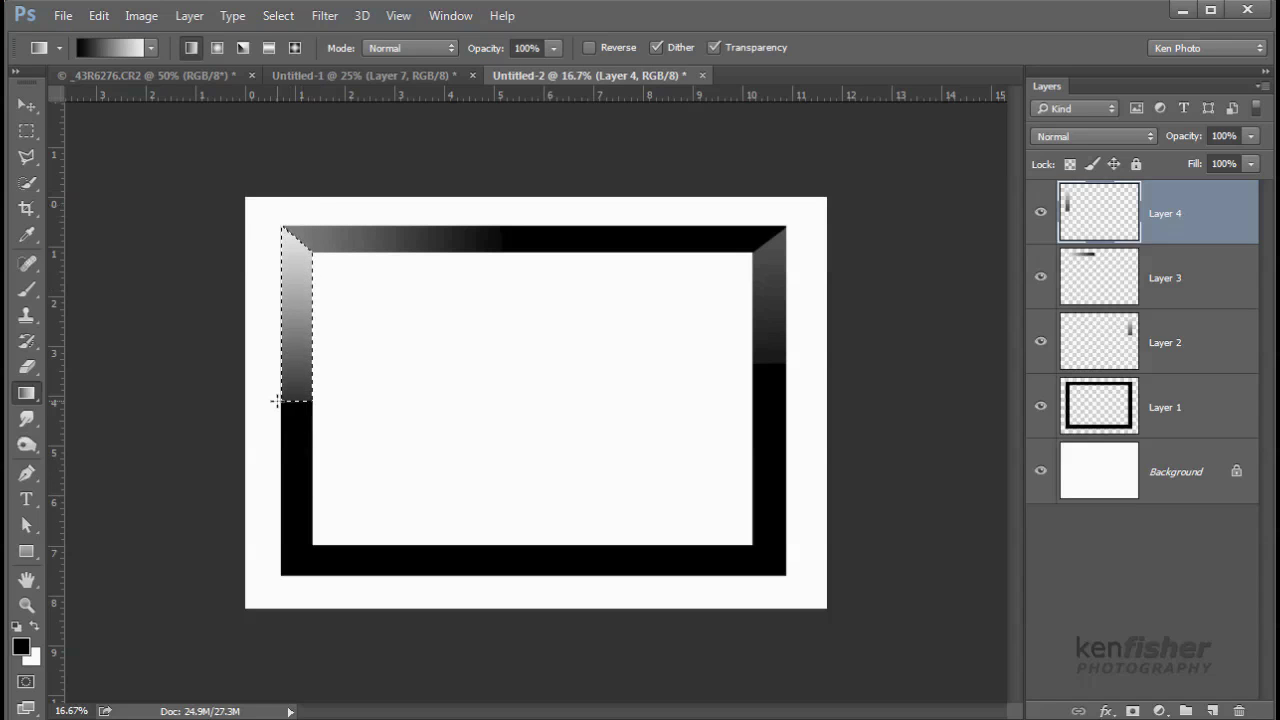
# Step: Deselect the left-side gradient and set Layer 4's opacity to 53%
pyautogui.hotkey('ctrl', 'd')
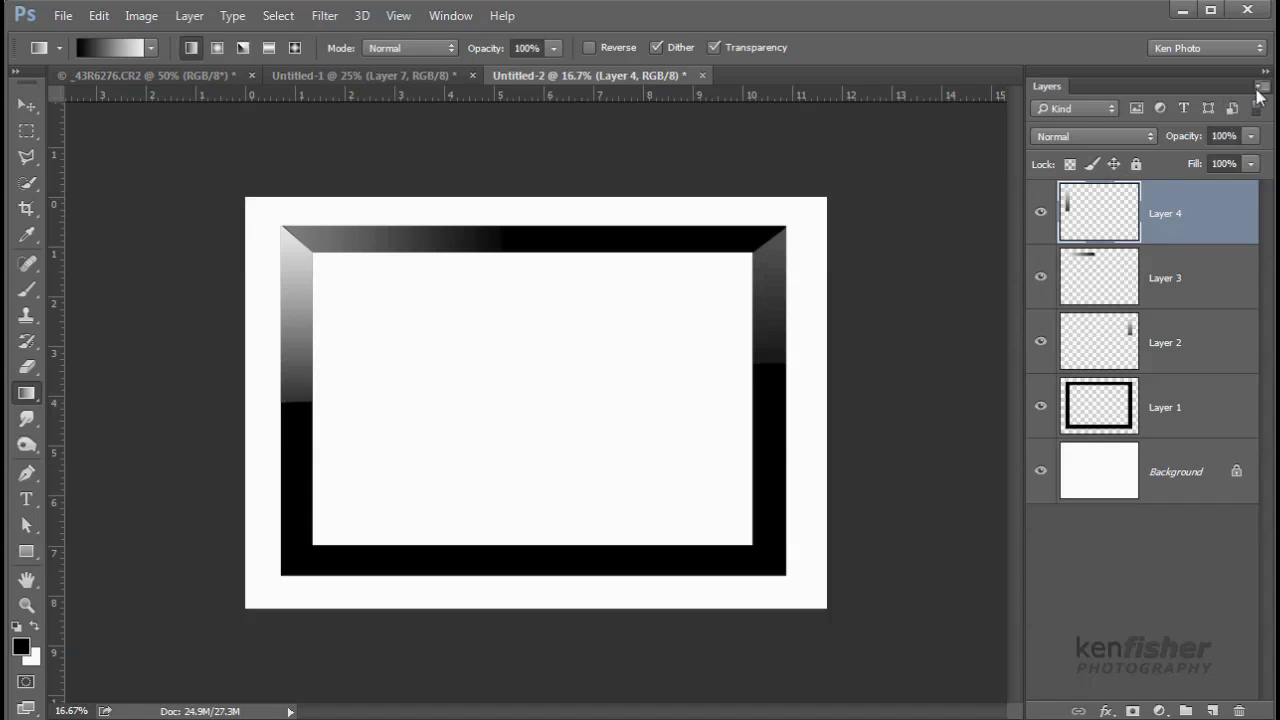
pyautogui.click(1250, 135)
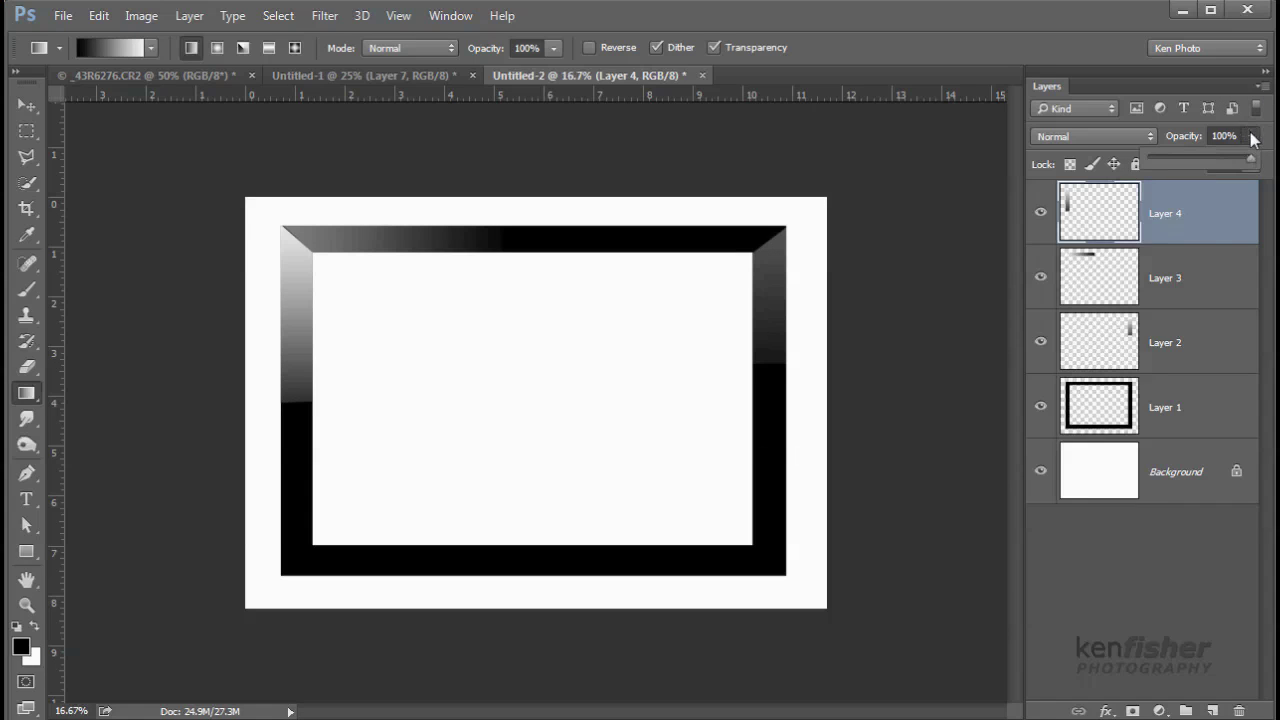
pyautogui.moveTo(1216, 157); pyautogui.dragTo(1205, 158)
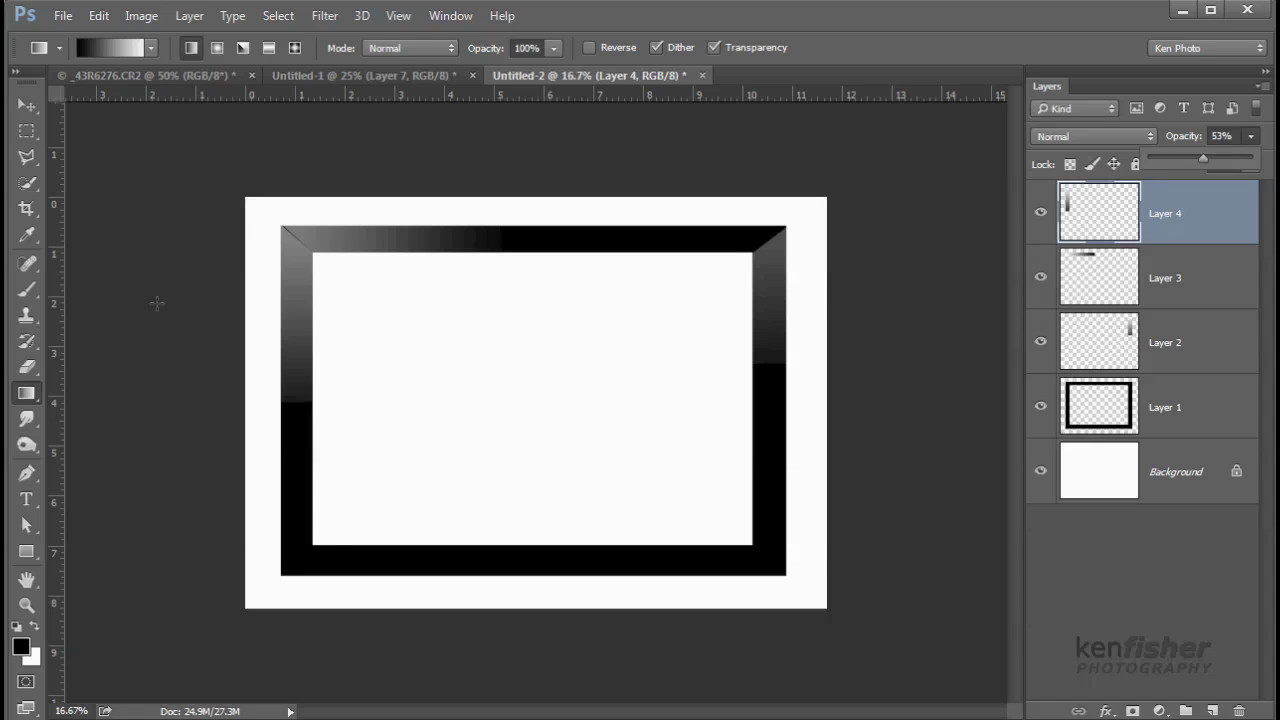
# Step: Add a new layer and outline the left half of the frame's bottom rail with a polygonal selection mitred at the bottom-left corner
pyautogui.click(1213, 711)
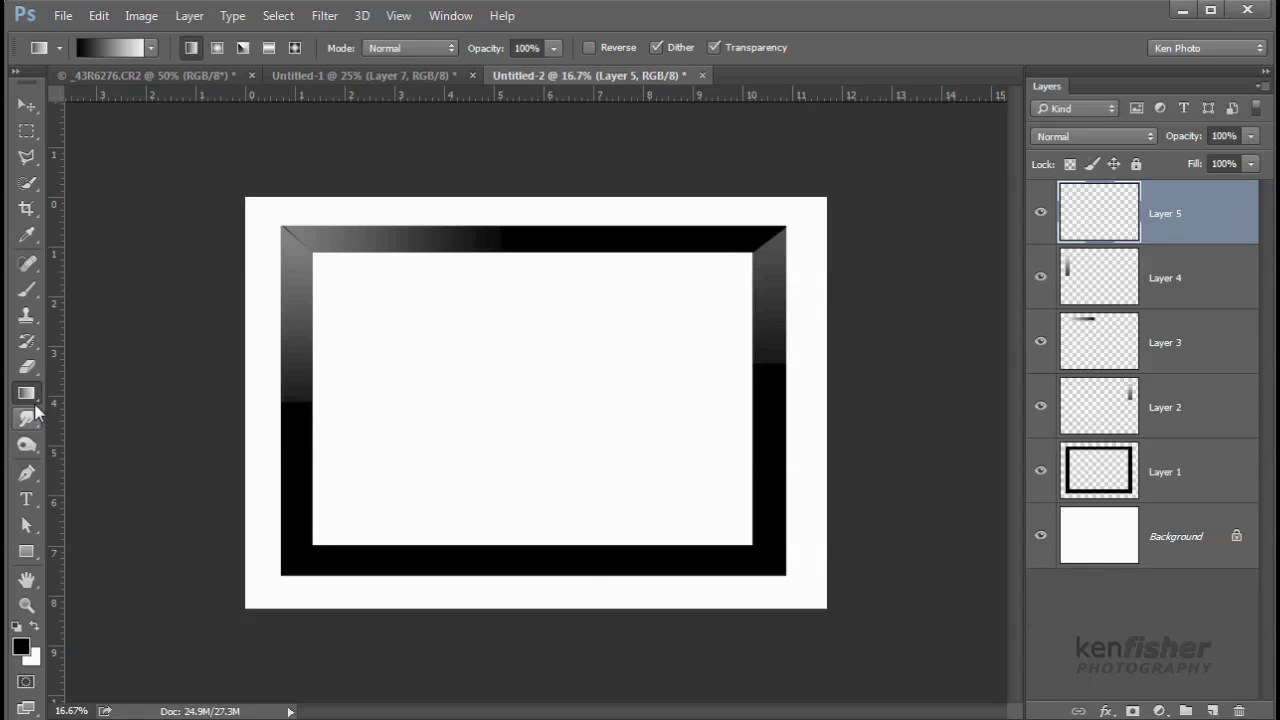
pyautogui.click(26, 156)
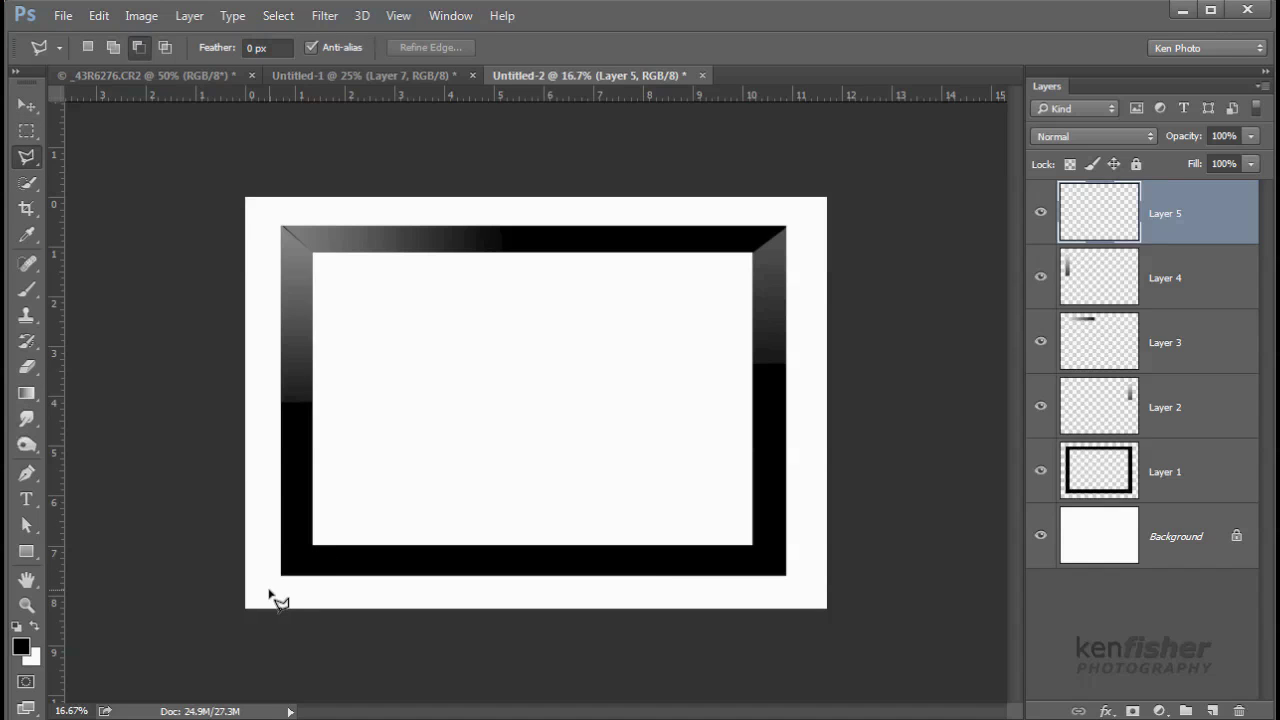
pyautogui.click(269, 590)
pyautogui.click(341, 518)
pyautogui.click(497, 516)
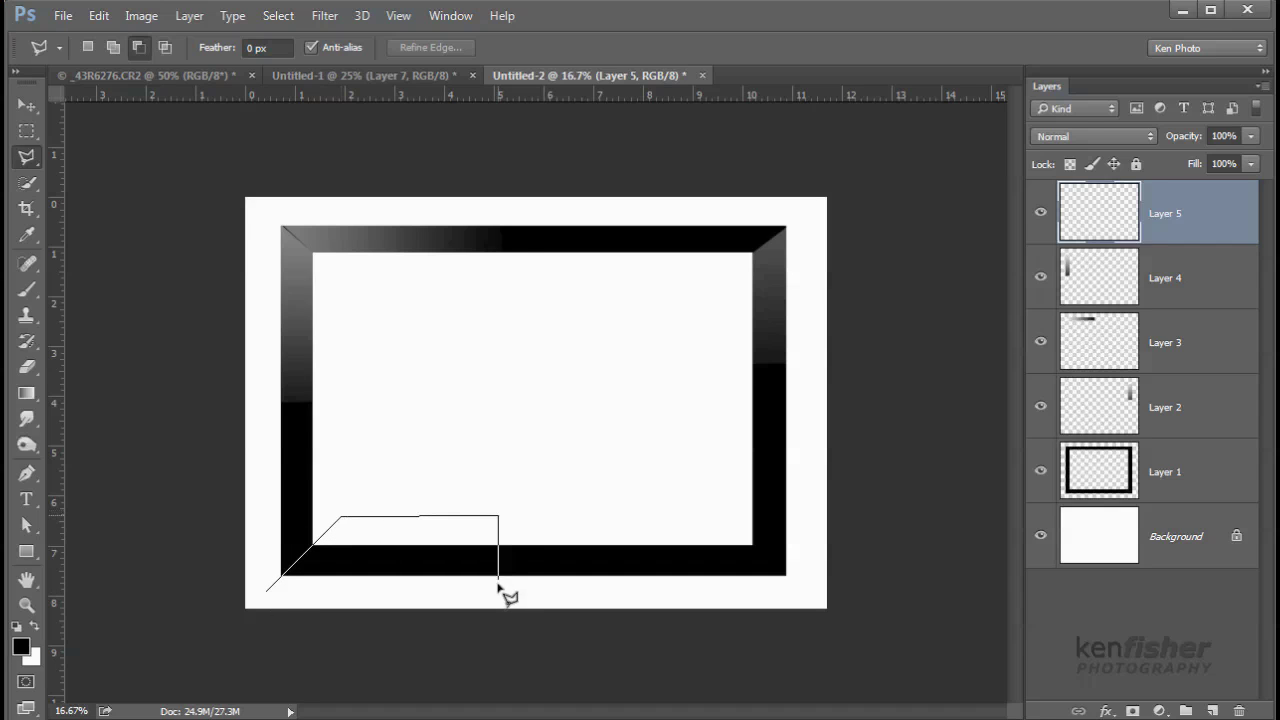
pyautogui.click(496, 590)
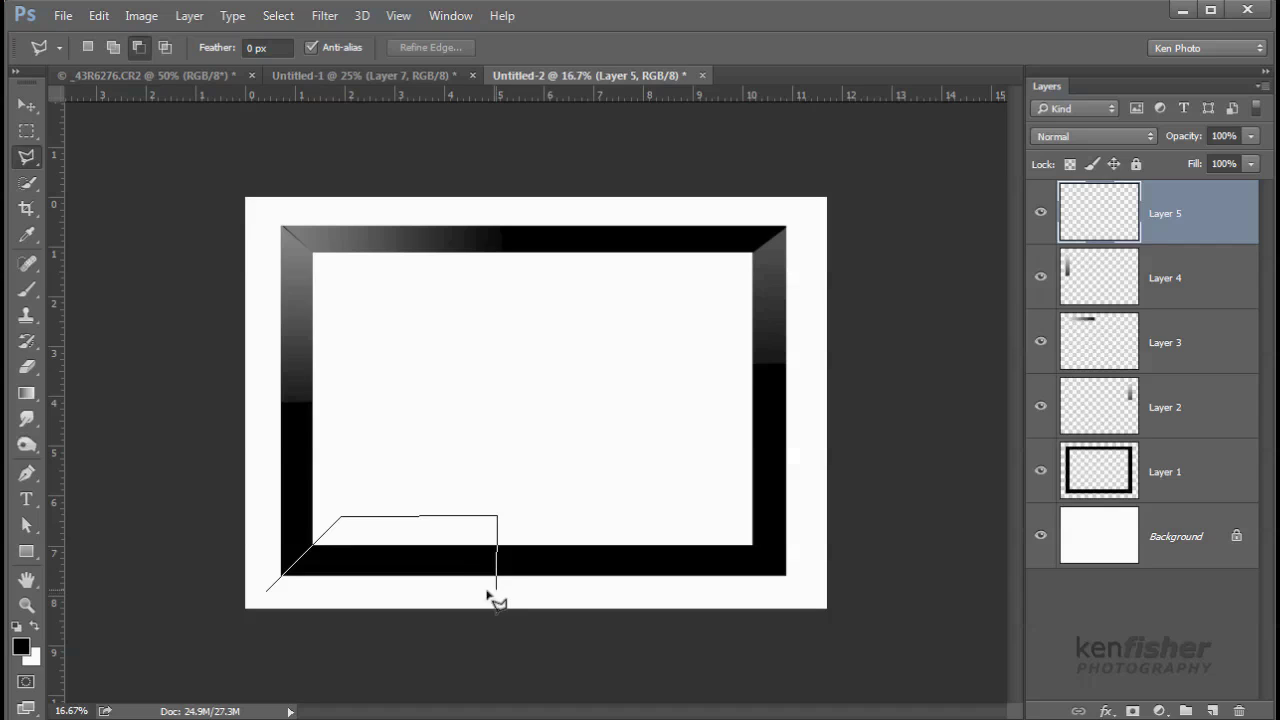
pyautogui.click(268, 592)
pyautogui.keyDown('alt'); pyautogui.click(268, 588); pyautogui.keyUp('alt')
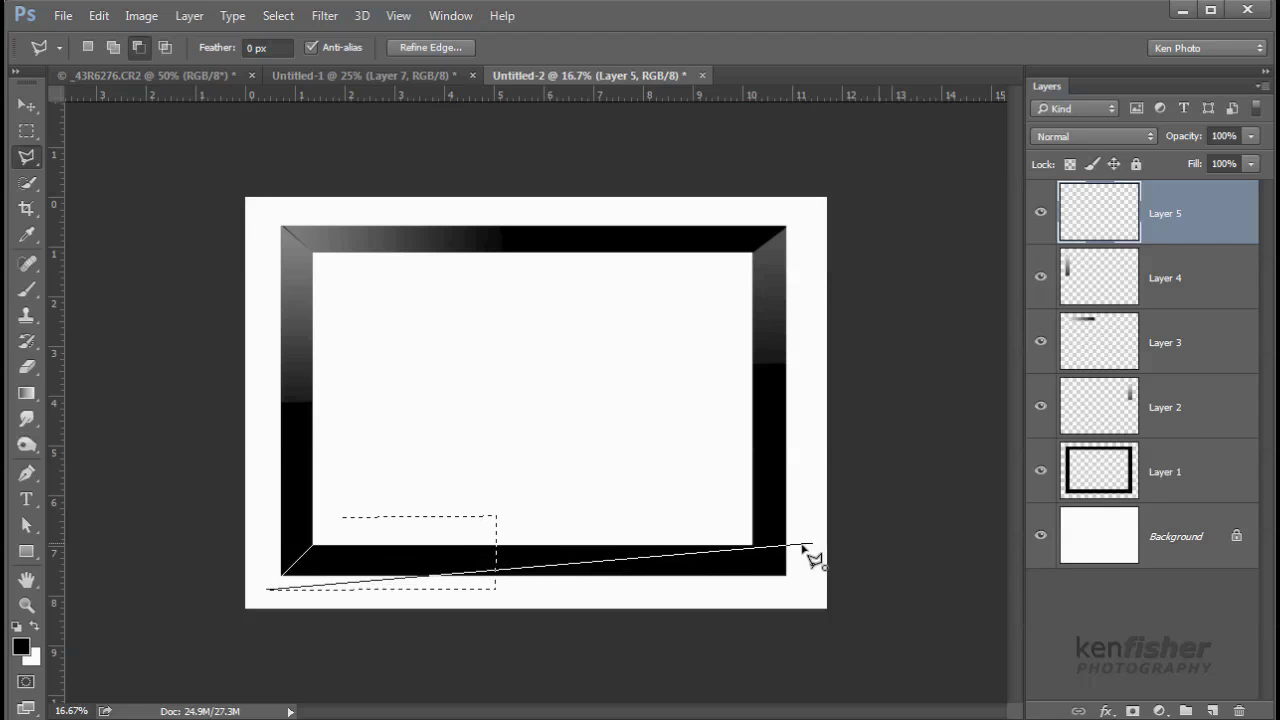
pyautogui.press('Escape')
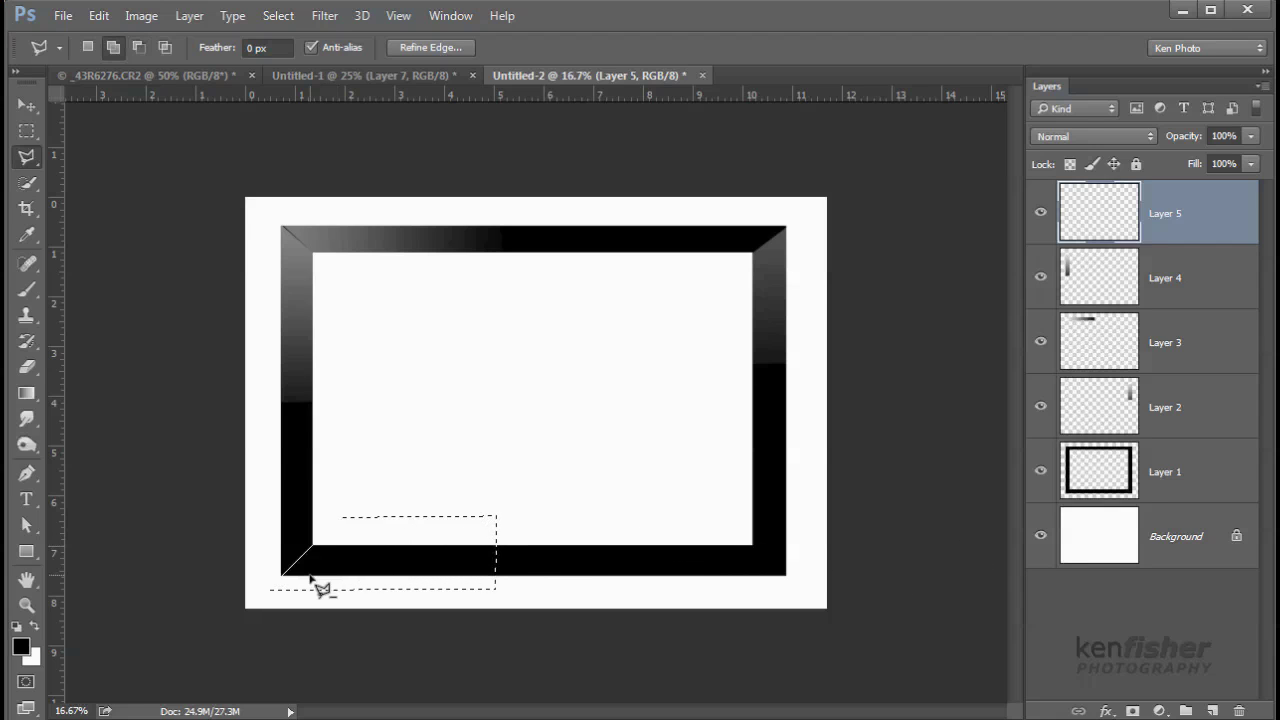
# Step: Intersect the bottom-rail selection with Layer 1's pixels and fill it with a black-to-white linear gradient running leftward
pyautogui.keyDown('ctrl'); pyautogui.keyDown('alt'); pyautogui.keyDown('shift'); pyautogui.click(1087, 505); pyautogui.keyUp('shift'); pyautogui.keyUp('alt'); pyautogui.keyUp('ctrl')
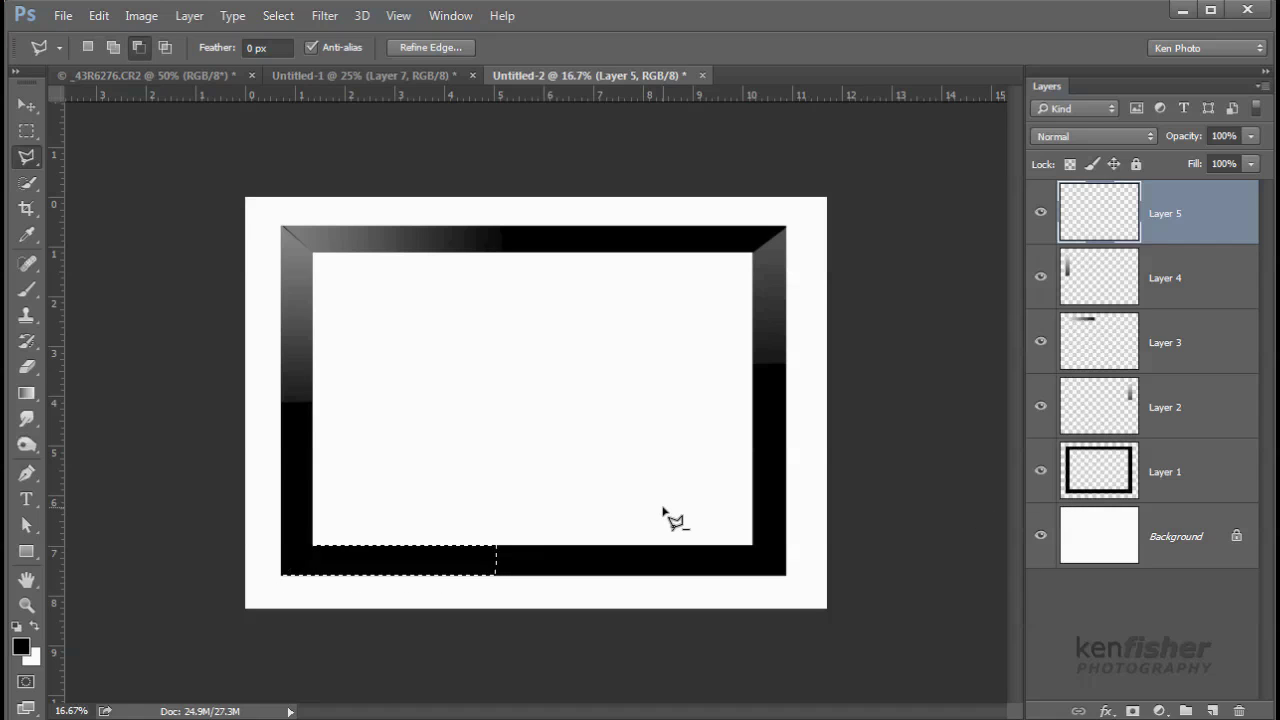
pyautogui.press('g')
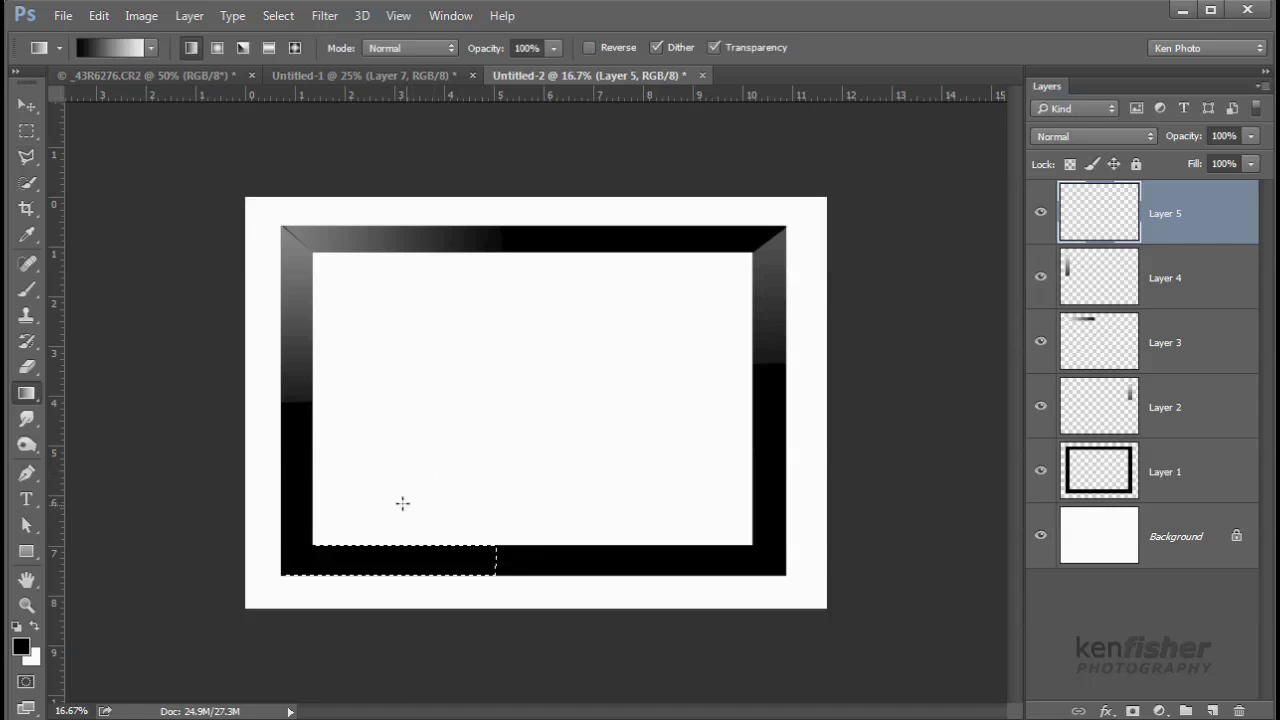
pyautogui.moveTo(387, 561); pyautogui.dragTo(257, 560)
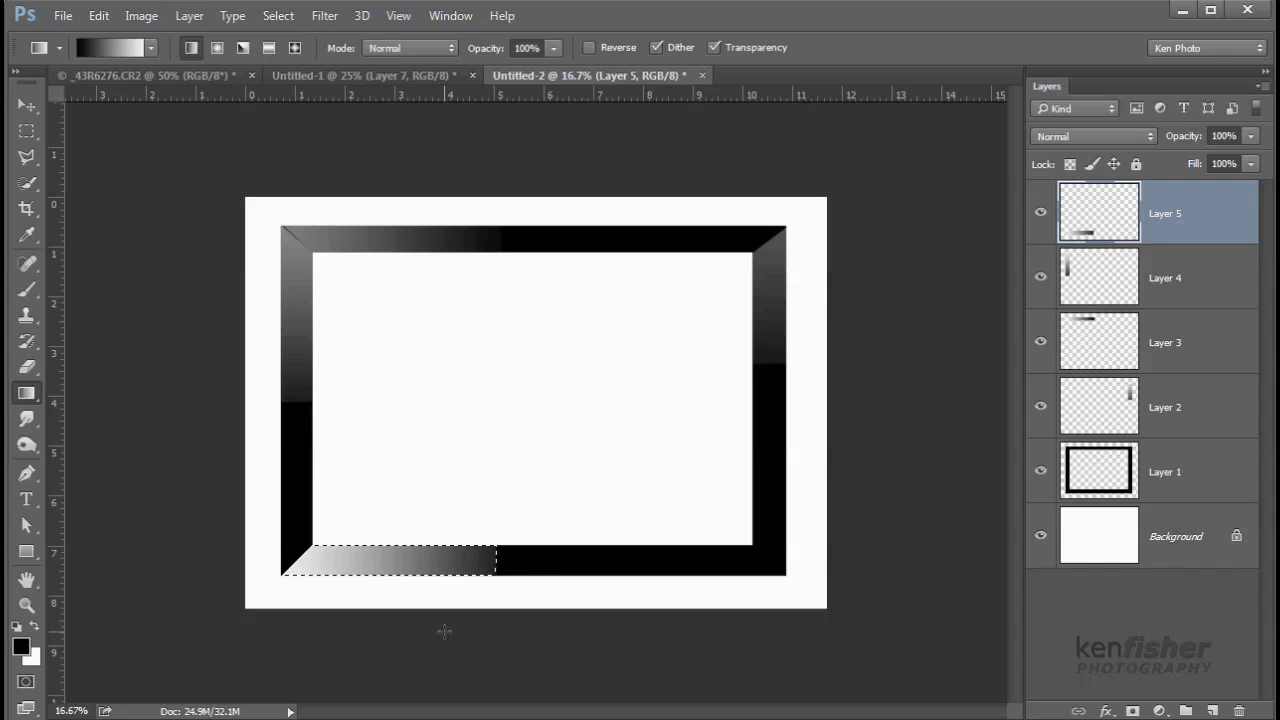
# Step: Deselect the bottom-rail gradient and set Layer 5's opacity to 41%
pyautogui.hotkey('ctrl', 'd')
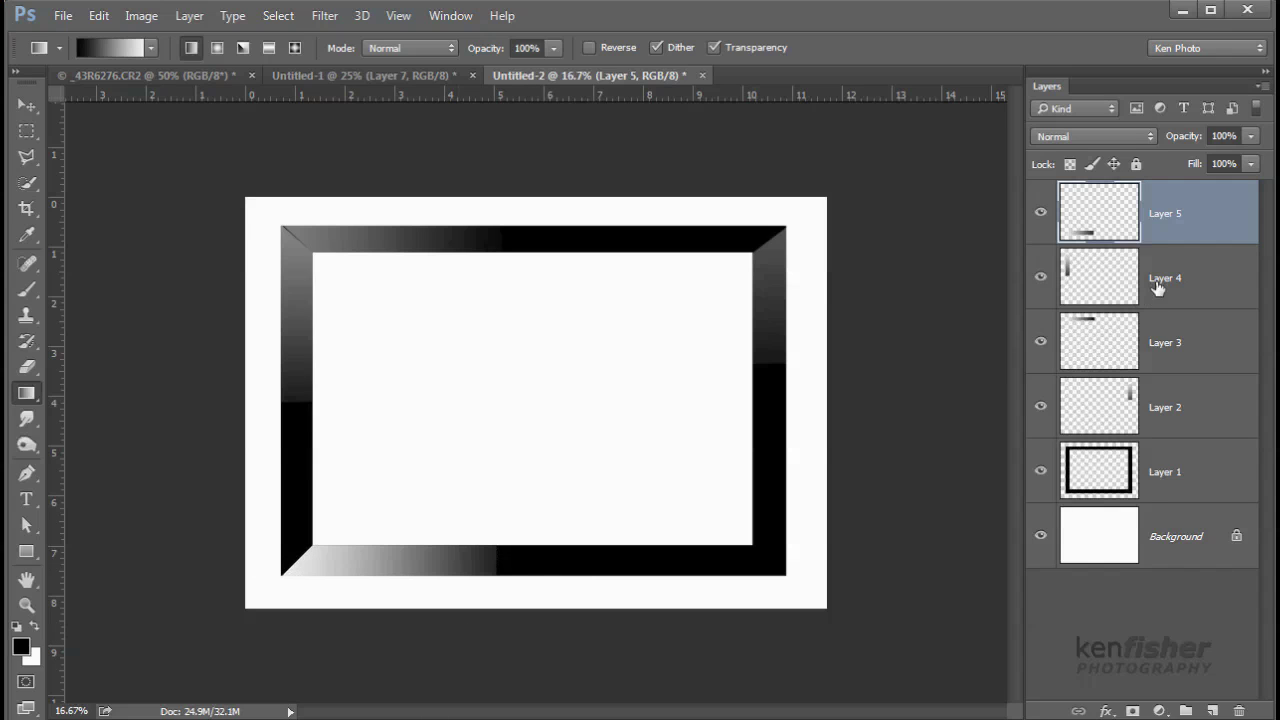
pyautogui.click(1250, 163)
pyautogui.moveTo(1253, 162); pyautogui.dragTo(1193, 162)
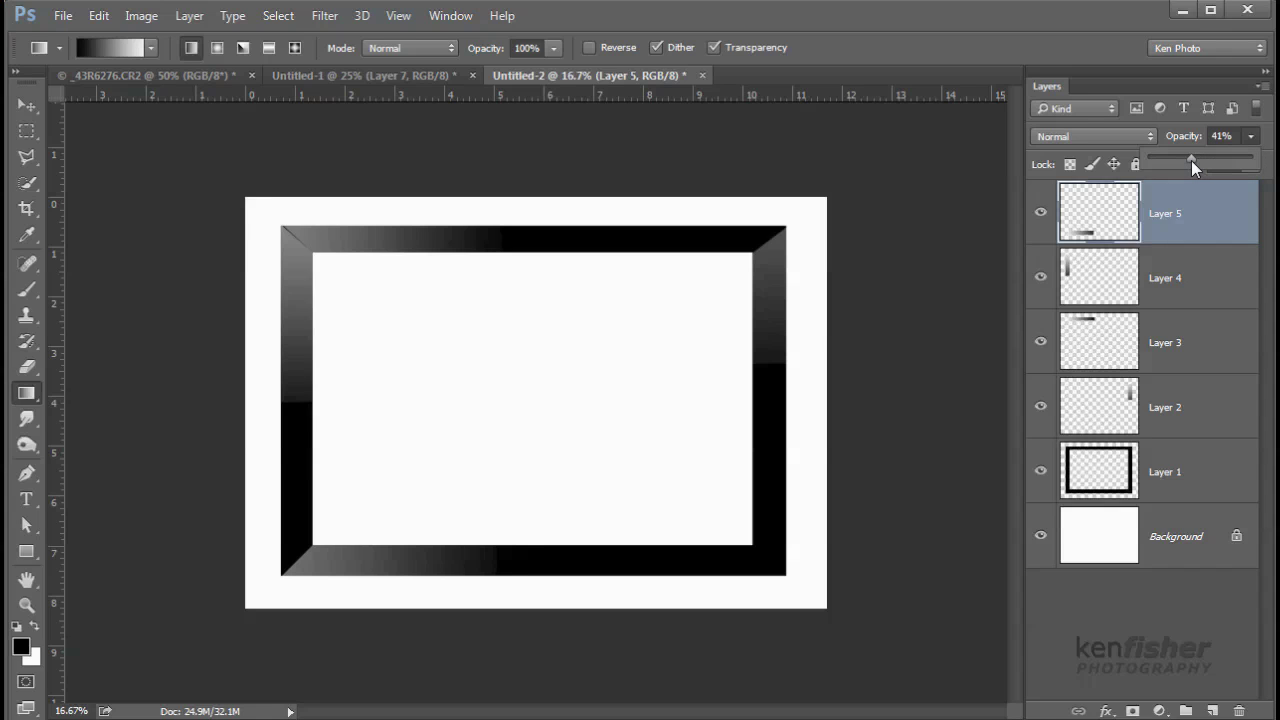
# Step: Add a new layer and outline a short right-hand section of the frame's bottom rail with a polygonal selection mitred at the bottom-right corner
pyautogui.click(1212, 710)
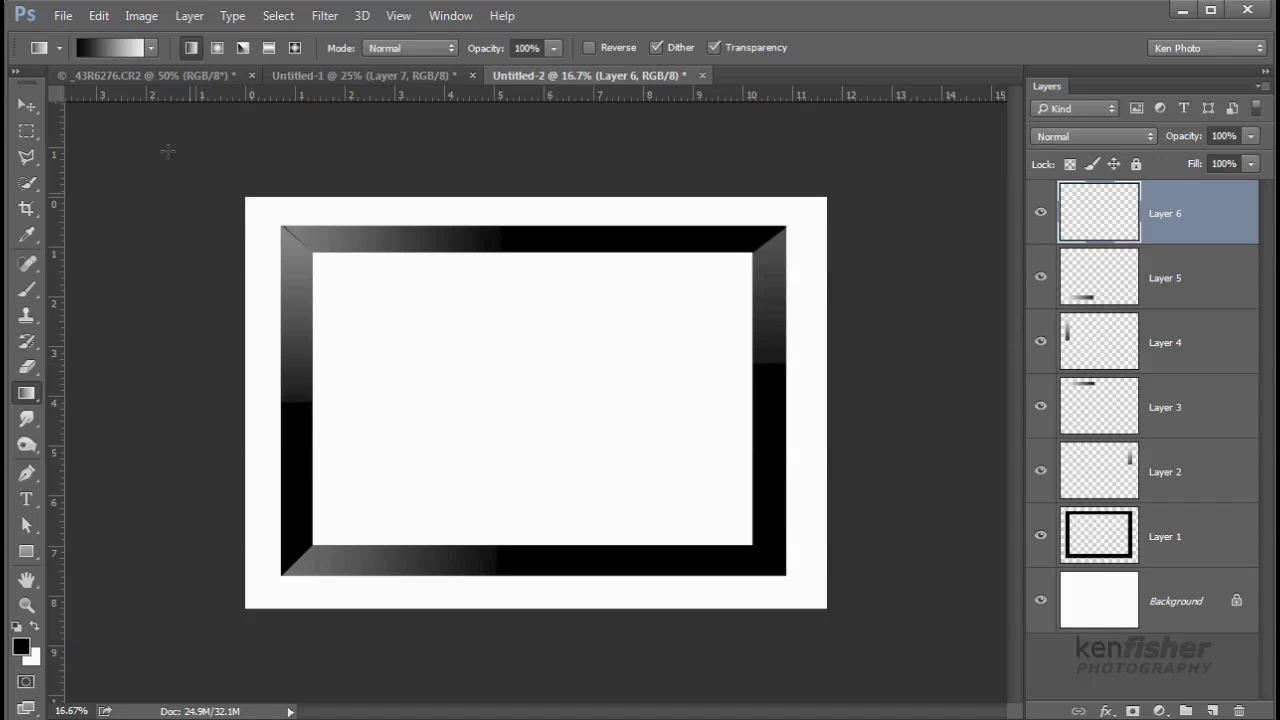
pyautogui.click(26, 157)
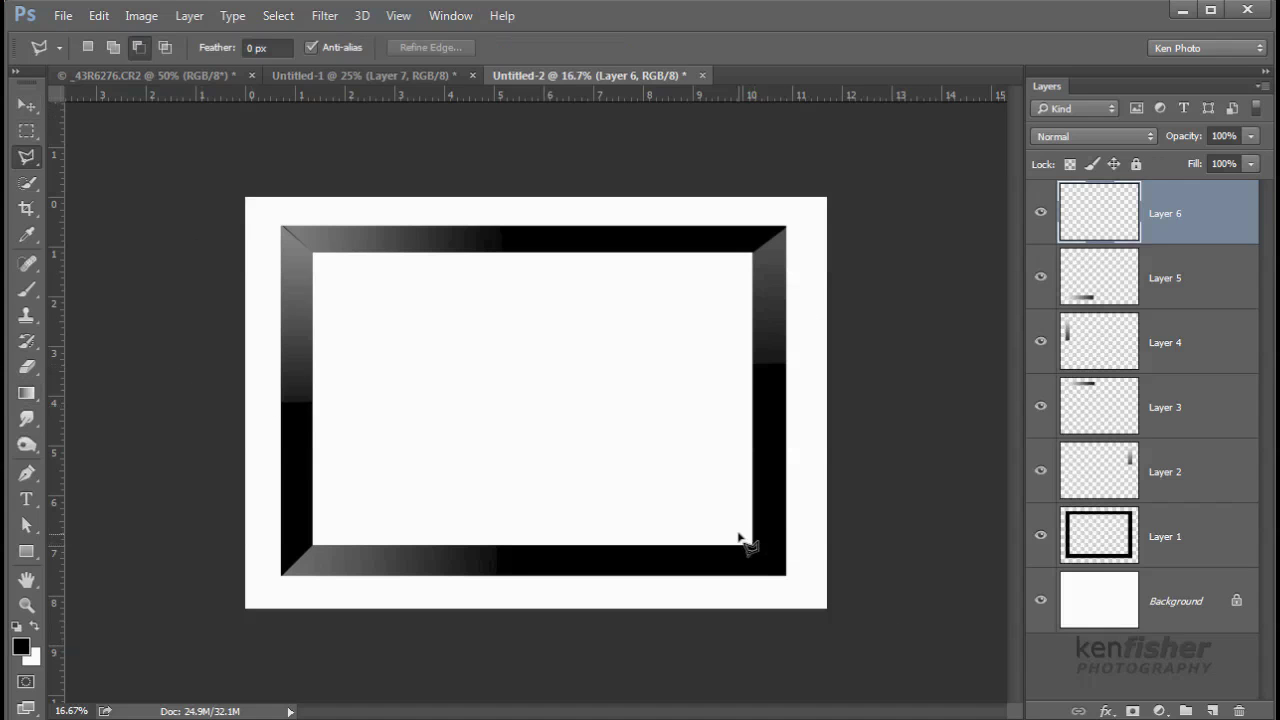
pyautogui.click(806, 594)
pyautogui.click(730, 523)
pyautogui.click(617, 523)
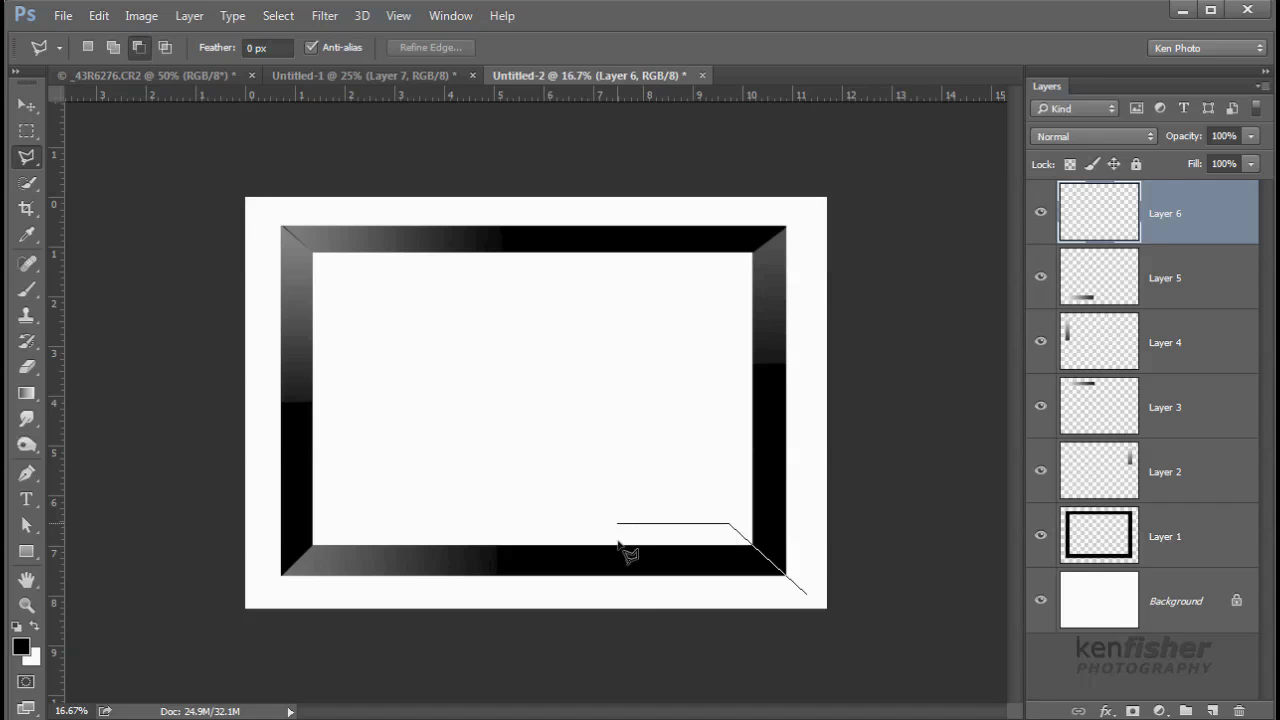
pyautogui.click(624, 594)
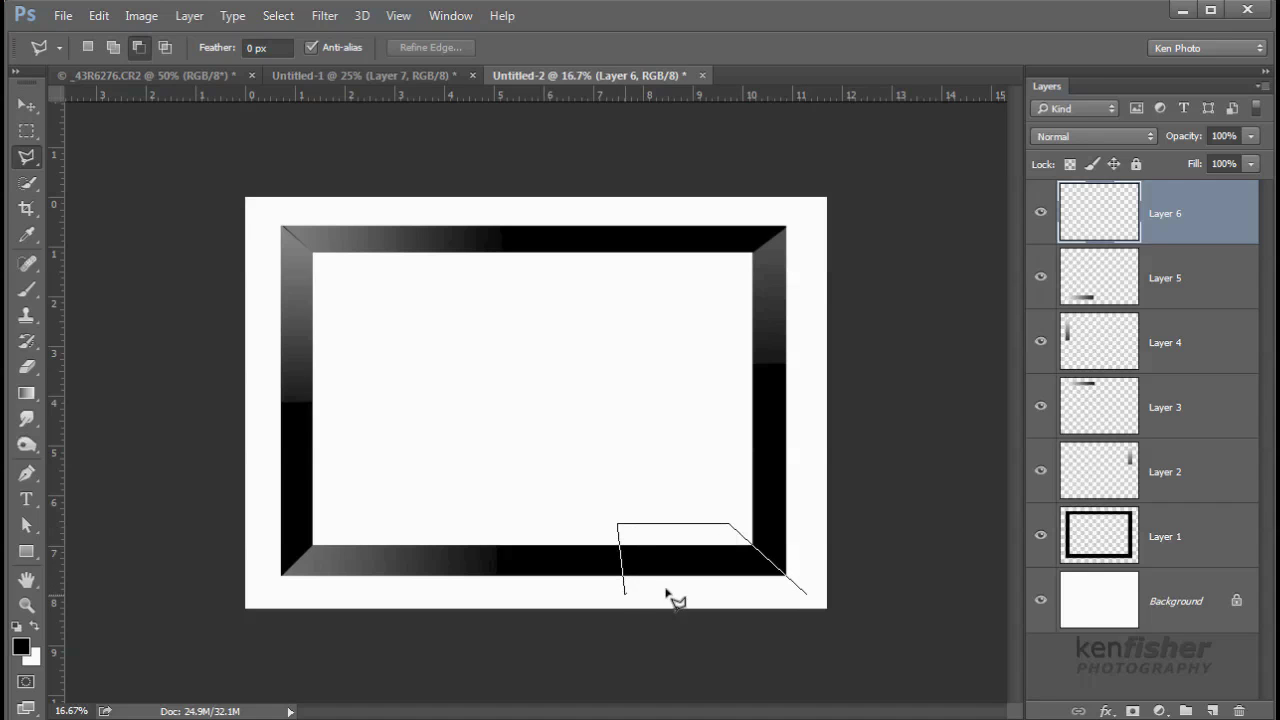
pyautogui.click(810, 600)
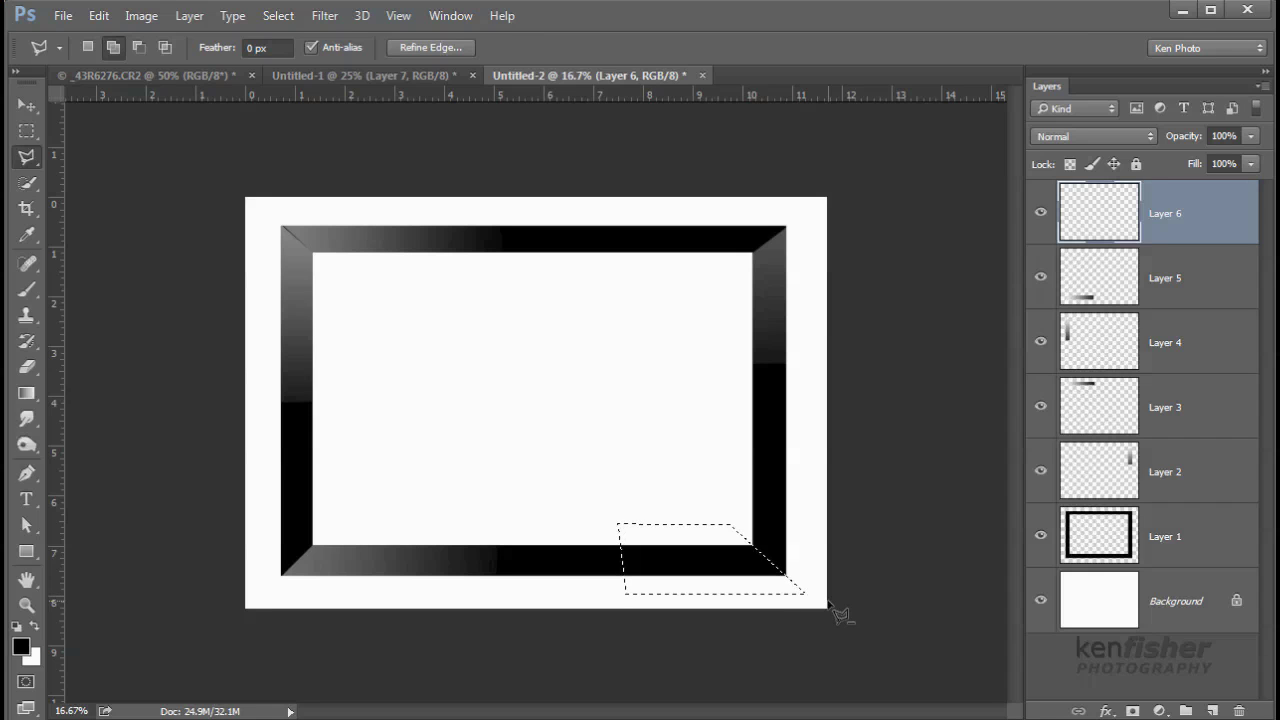
# Step: Intersect the selection with Layer 1's pixels and fill it with a black-to-white linear gradient running rightward
pyautogui.keyDown('ctrl'); pyautogui.keyDown('alt'); pyautogui.keyDown('shift'); pyautogui.click(1108, 552); pyautogui.keyUp('shift'); pyautogui.keyUp('alt'); pyautogui.keyUp('ctrl')
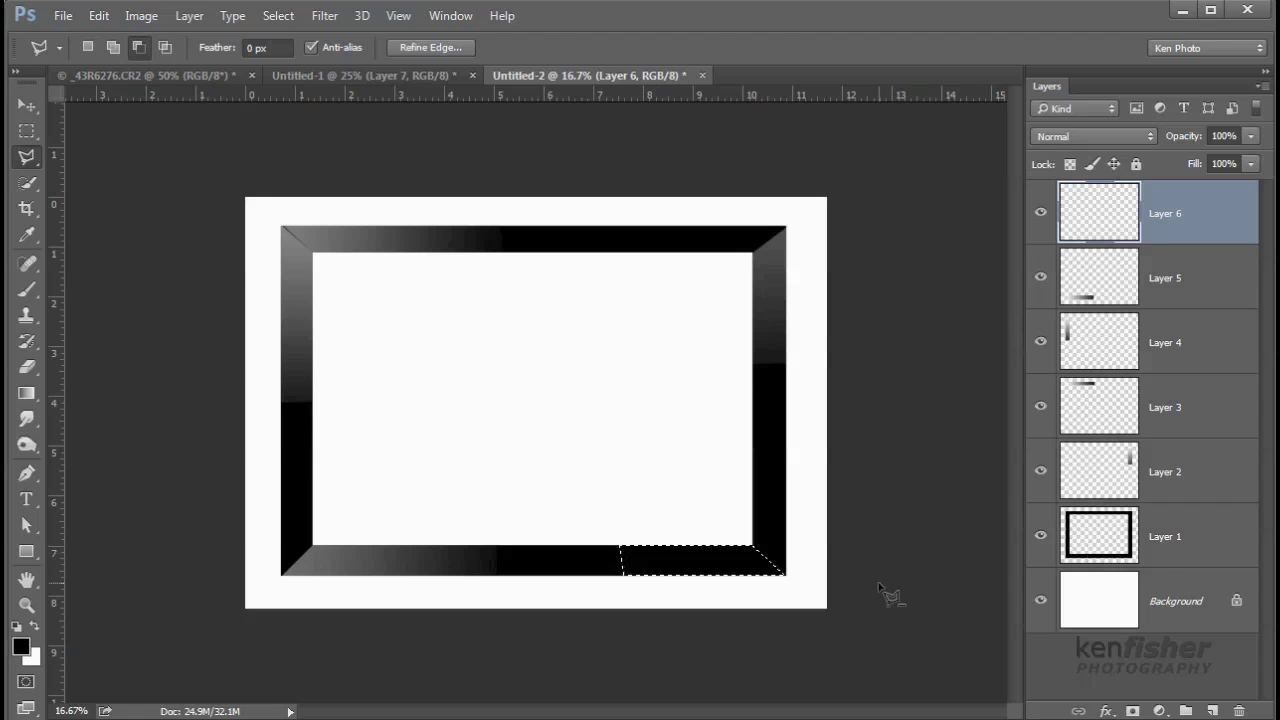
pyautogui.press('g')
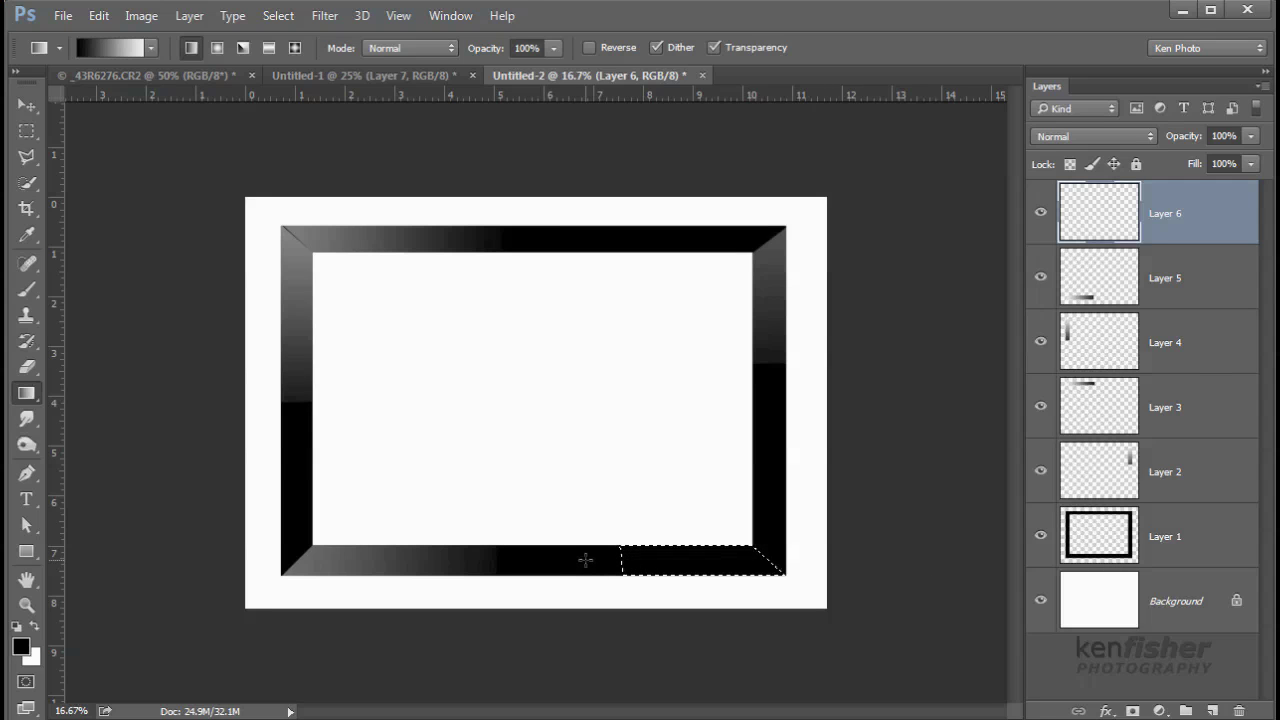
pyautogui.moveTo(586, 560); pyautogui.dragTo(813, 575)
# Step: Deselect the new bottom-rail gradient and set Layer 6's opacity to 34%
pyautogui.hotkey('ctrl', 'd')
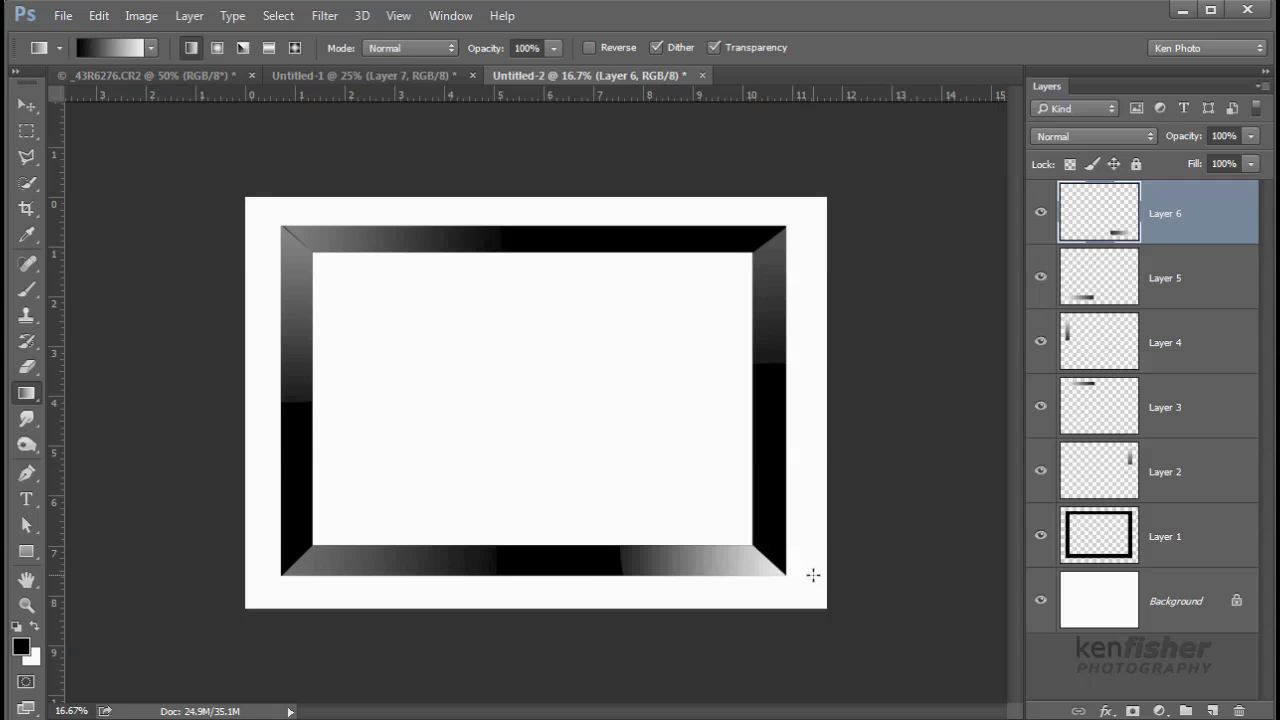
pyautogui.click(1251, 137)
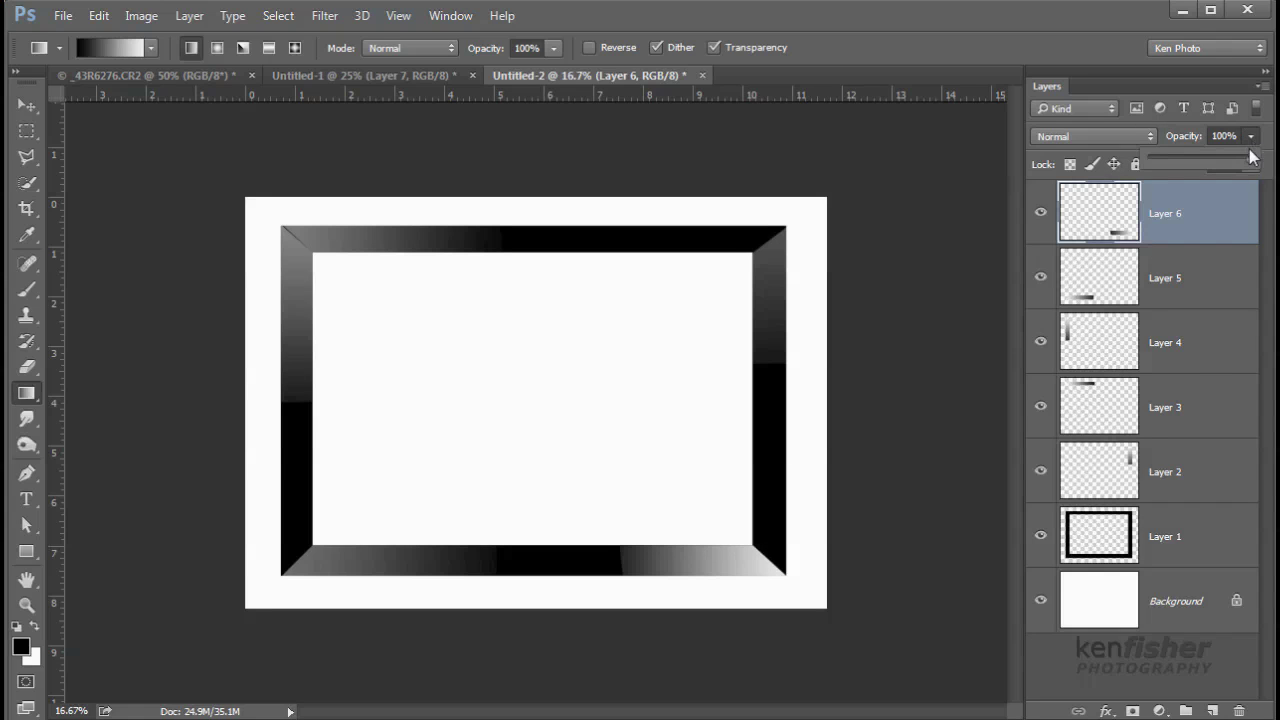
pyautogui.moveTo(1250, 160); pyautogui.dragTo(1184, 167)
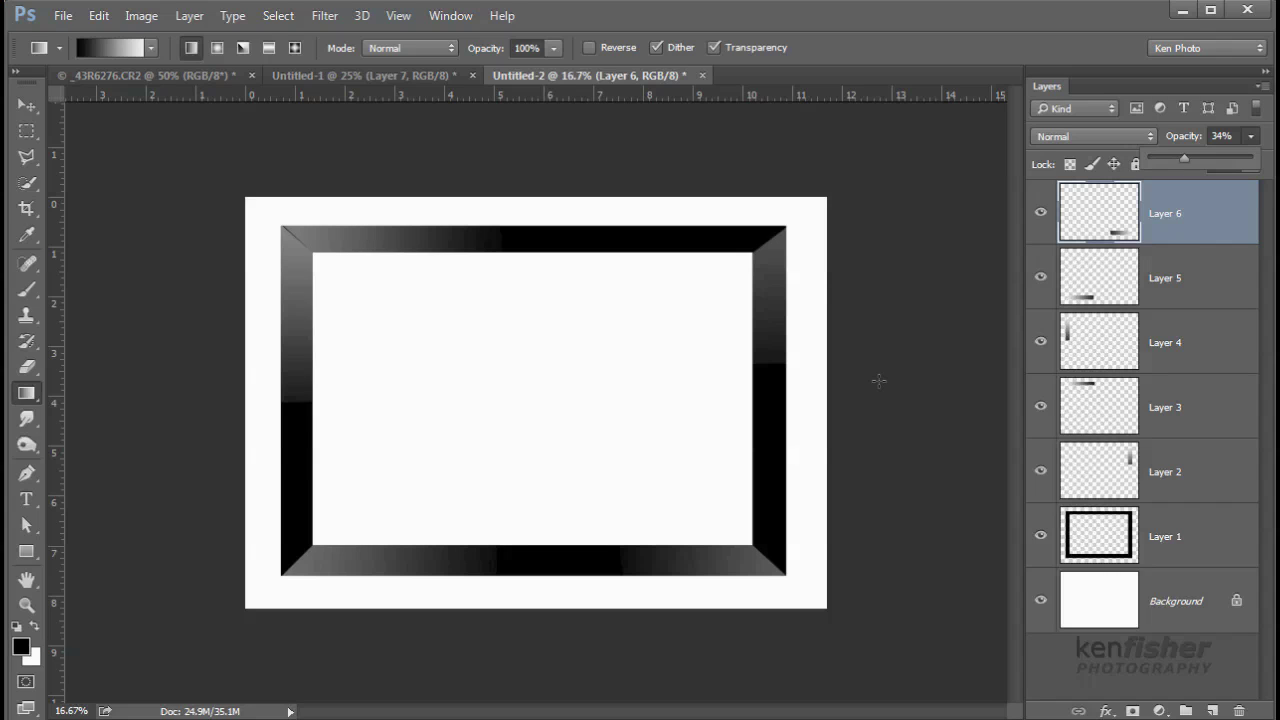
# Step: Merge Layer 1 through Layer 6 into a single frame layer, leaving out the Background
pyautogui.click(1209, 220)
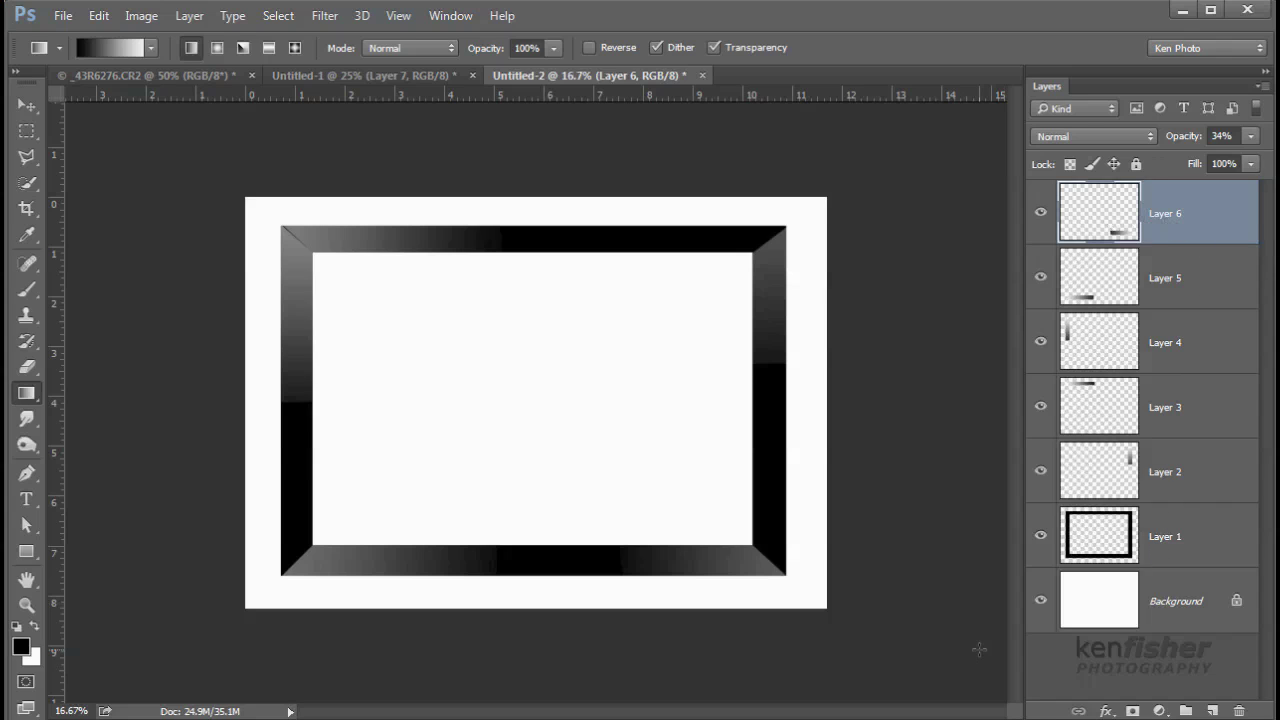
pyautogui.keyDown('shift'); pyautogui.click(1207, 547); pyautogui.keyUp('shift')
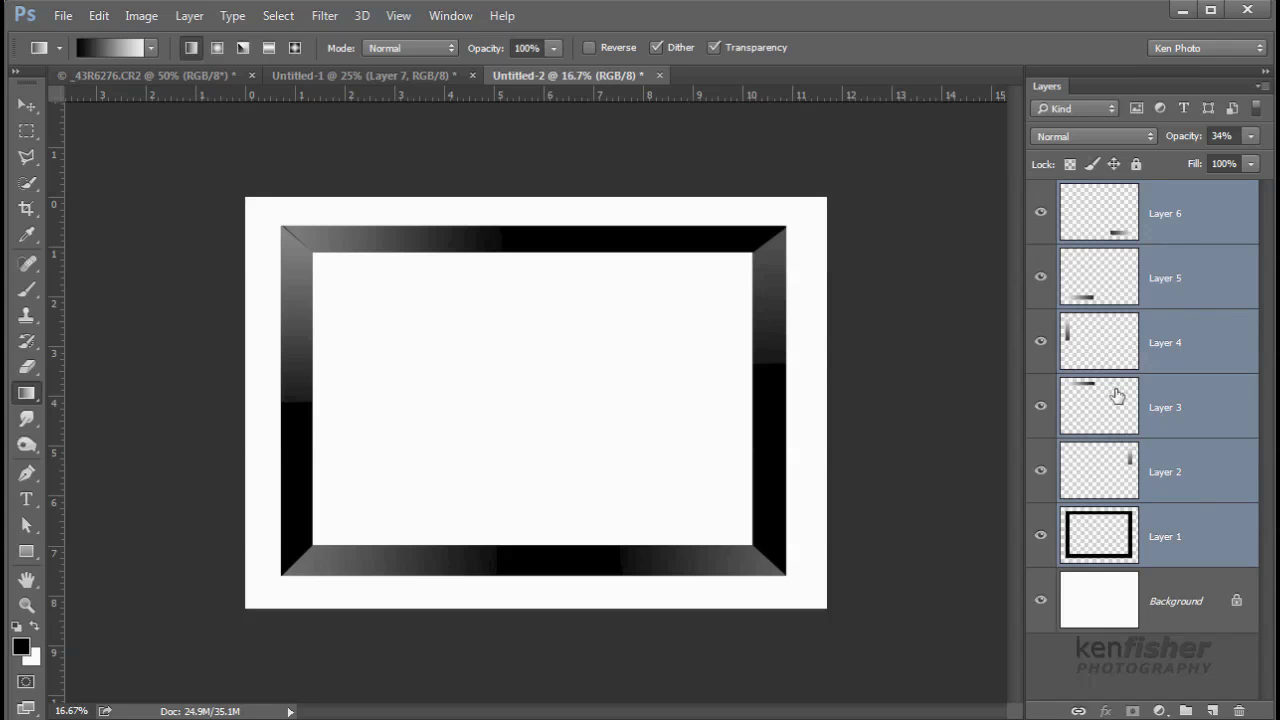
pyautogui.click(1262, 87)
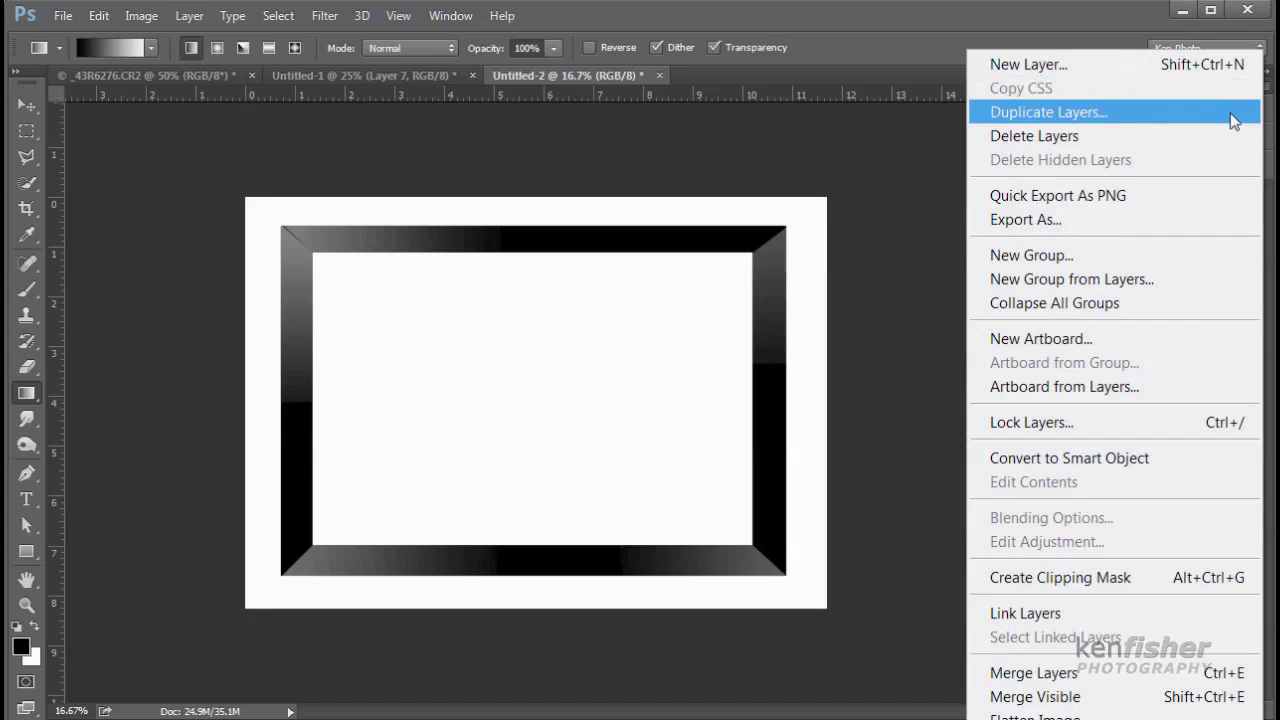
pyautogui.click(1060, 674)
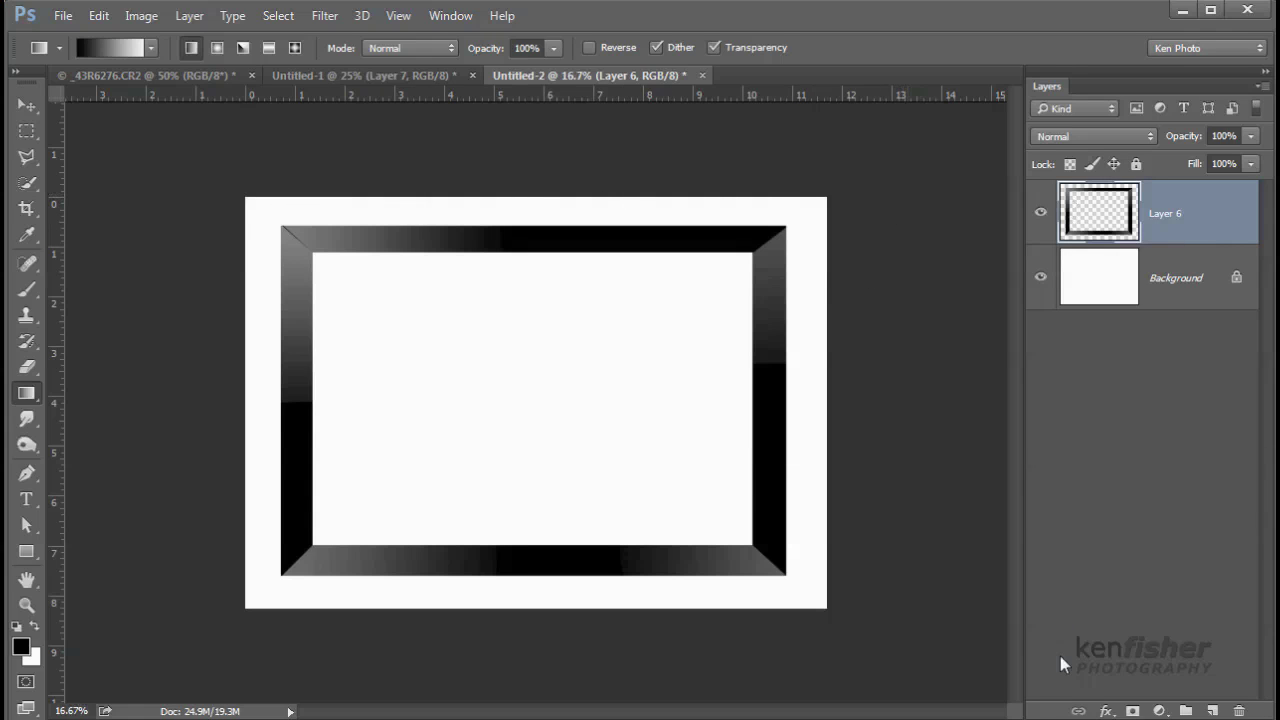
# Step: Add a drop shadow to the merged frame layer and set its angle to 131° so it falls toward the lower right
pyautogui.click(1107, 712)
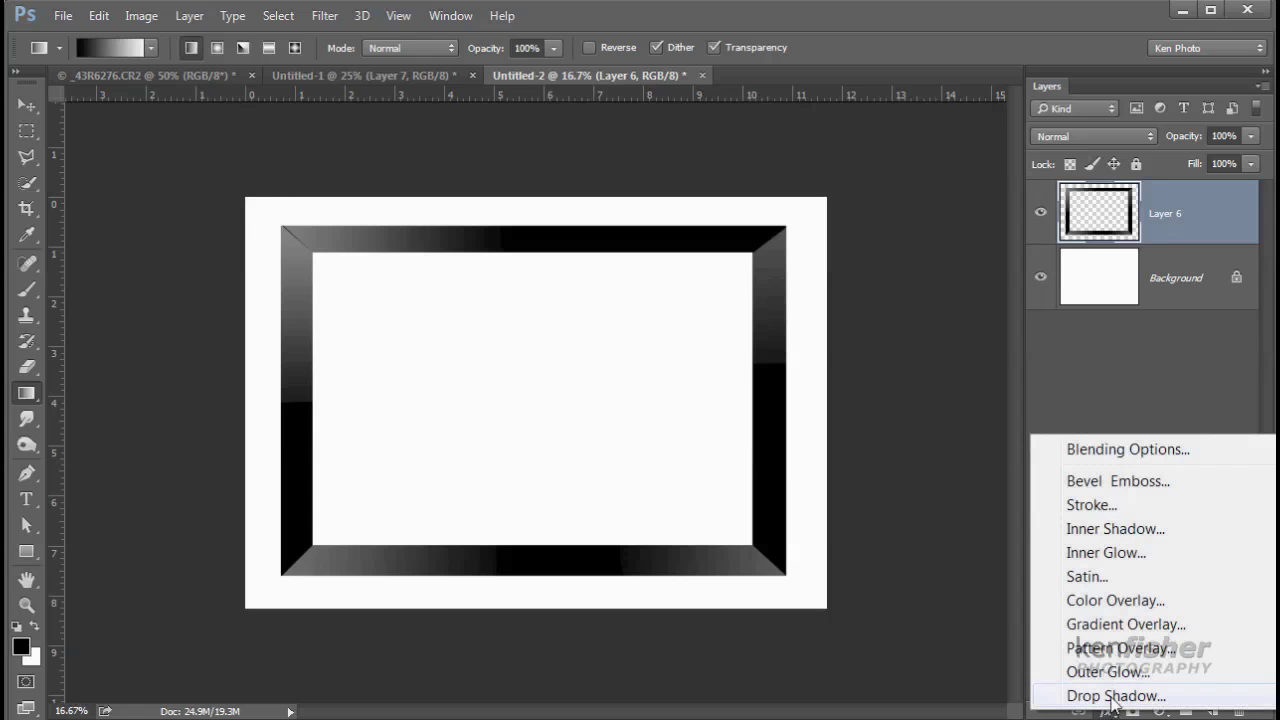
pyautogui.click(1130, 451)
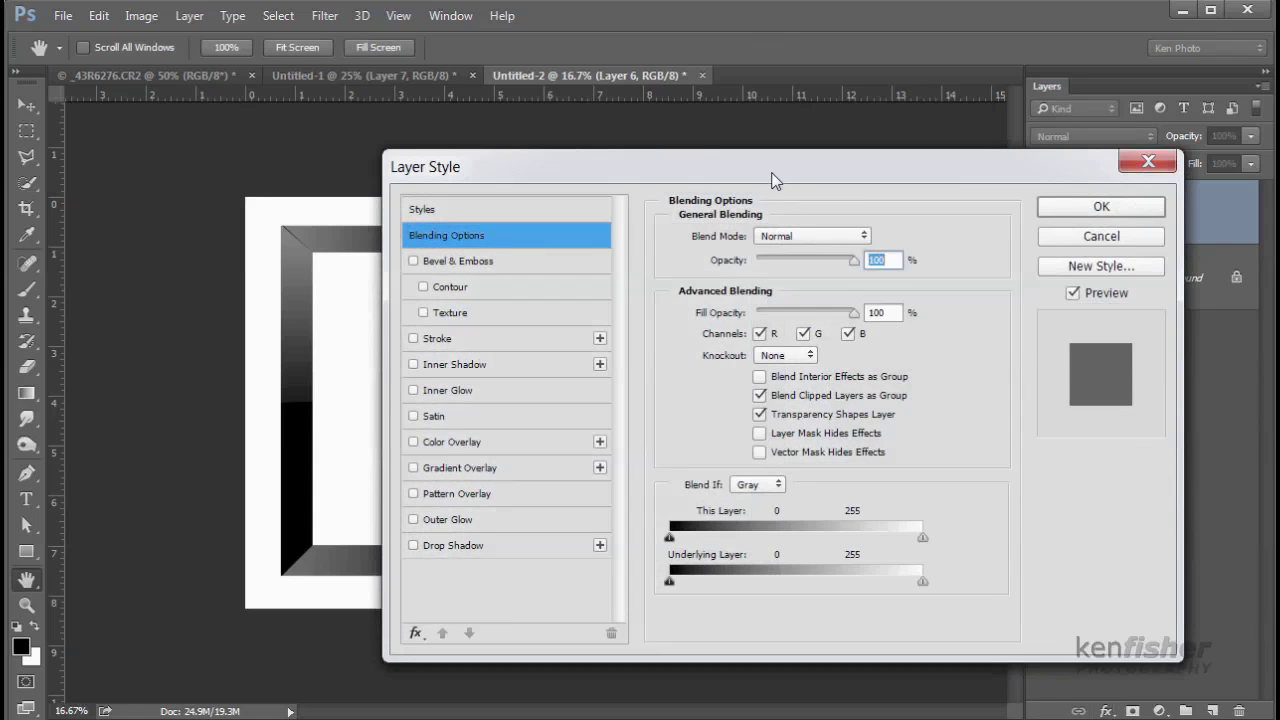
pyautogui.moveTo(772, 180); pyautogui.dragTo(929, 178)
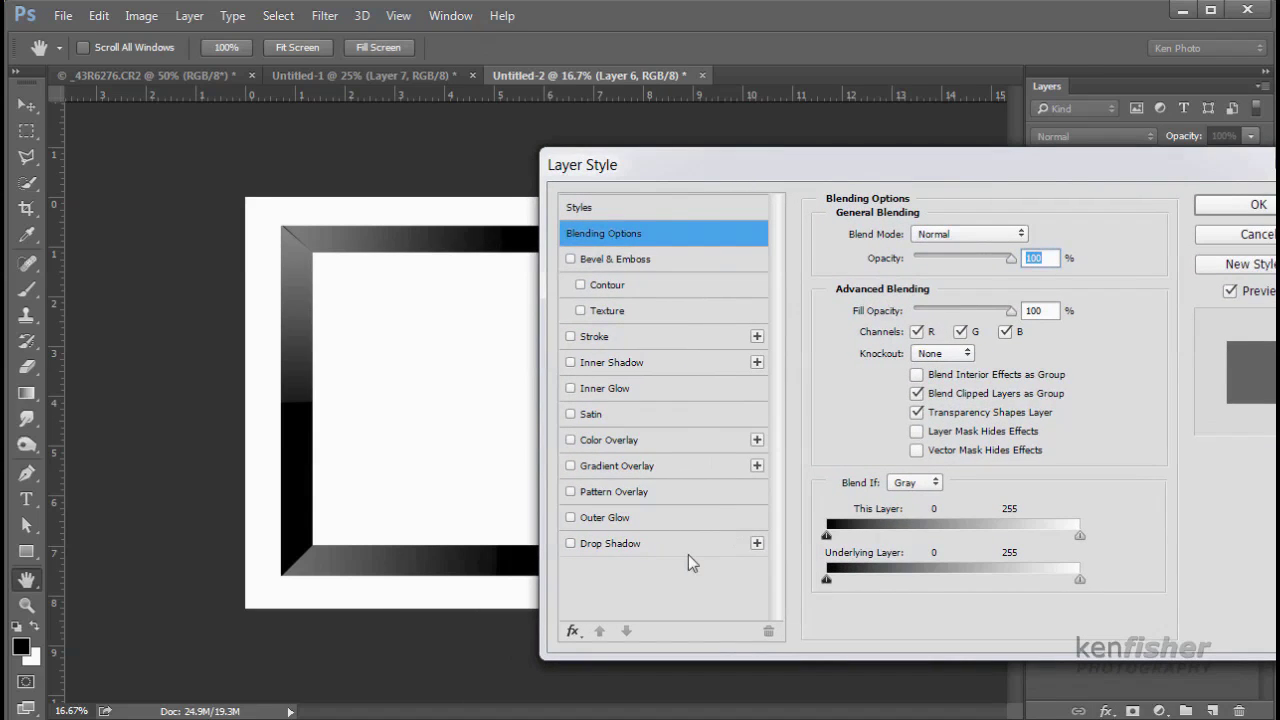
pyautogui.click(659, 547)
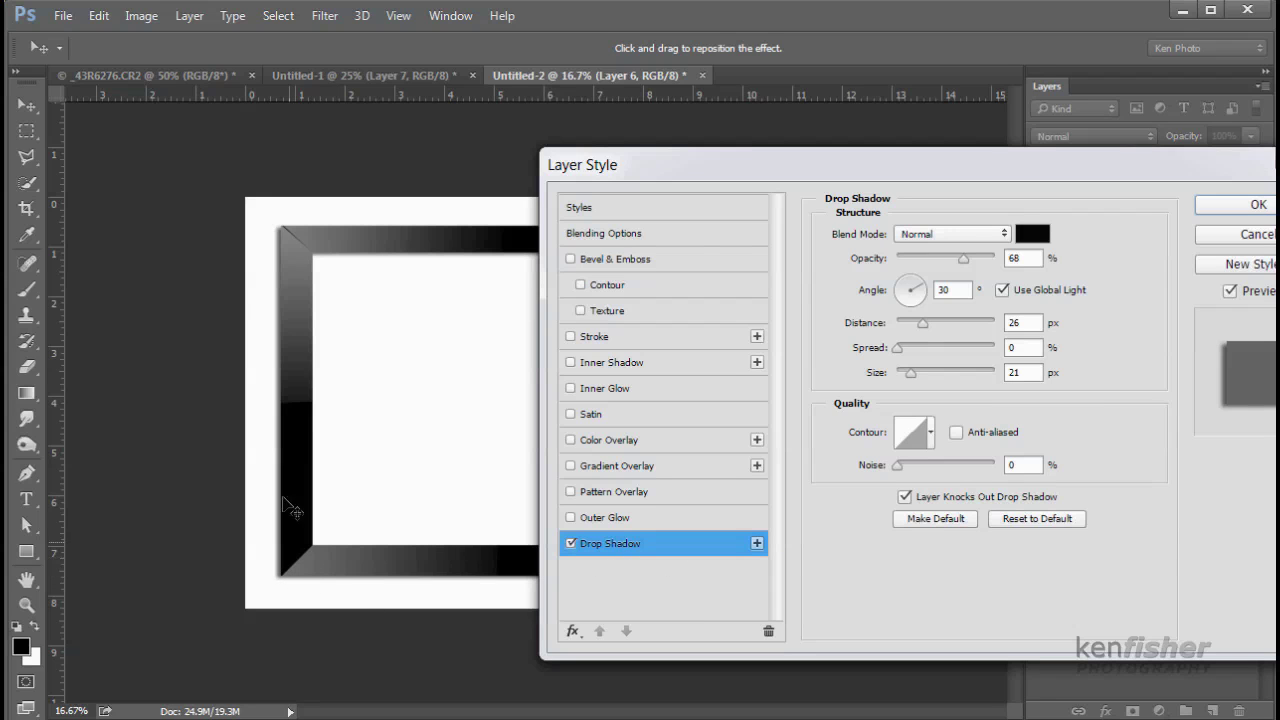
pyautogui.moveTo(927, 172); pyautogui.dragTo(816, 318)
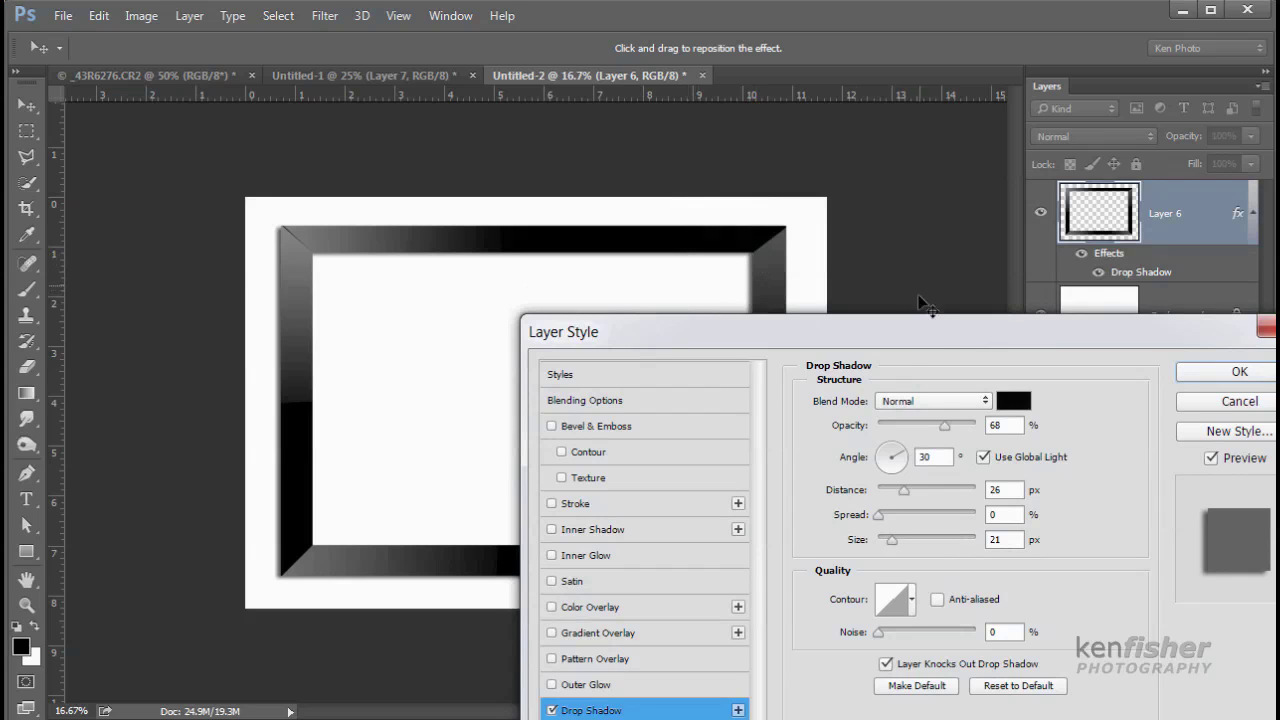
pyautogui.moveTo(932, 340); pyautogui.dragTo(918, 314)
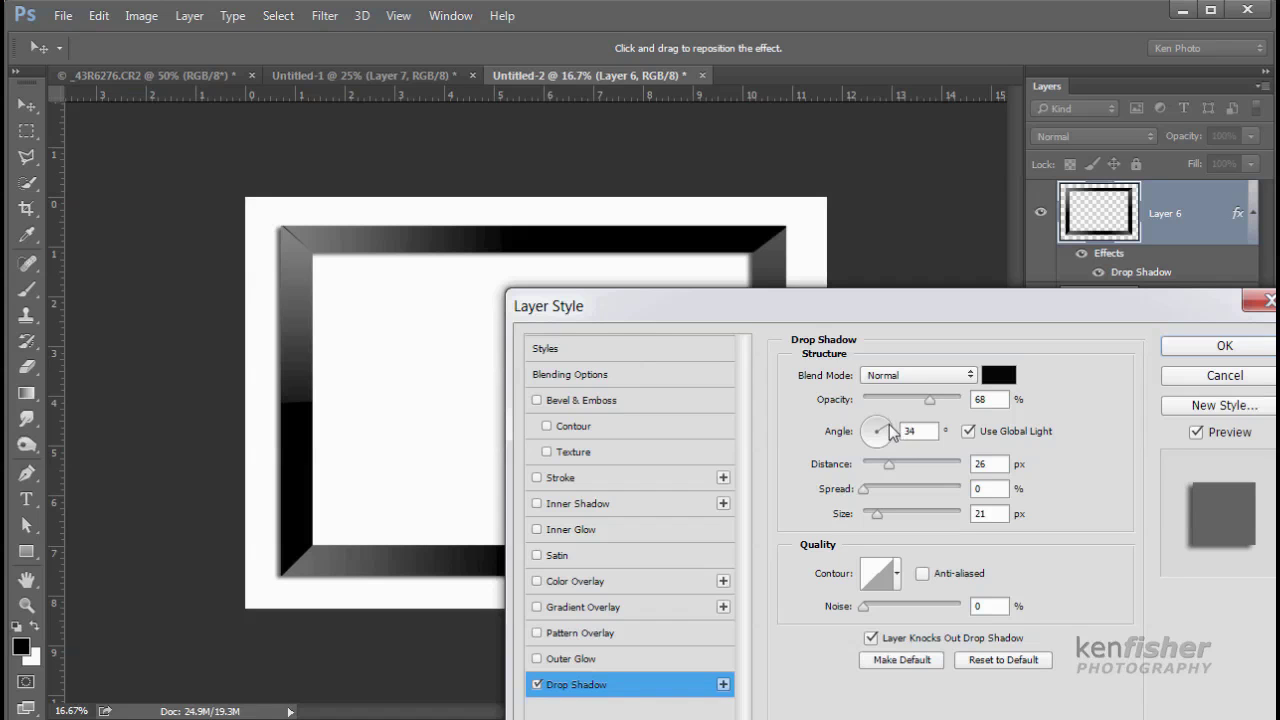
pyautogui.moveTo(889, 426); pyautogui.dragTo(865, 419)
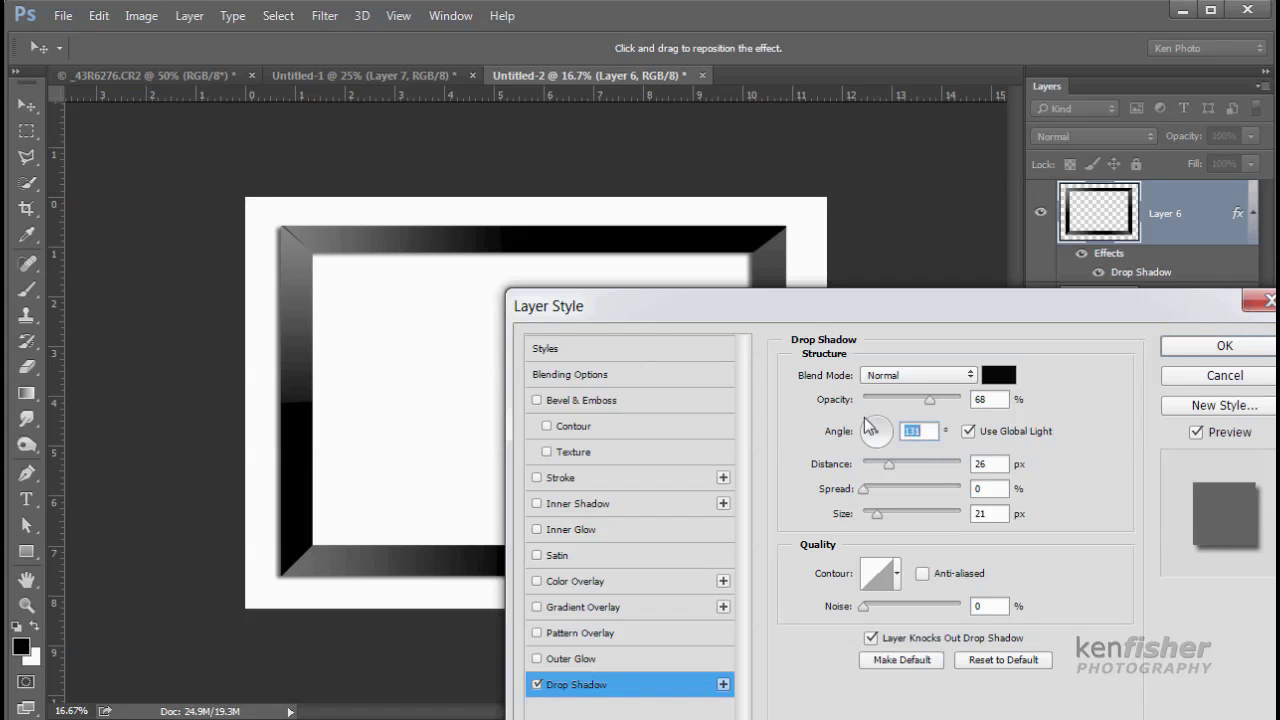
pyautogui.moveTo(883, 341); pyautogui.dragTo(914, 654)
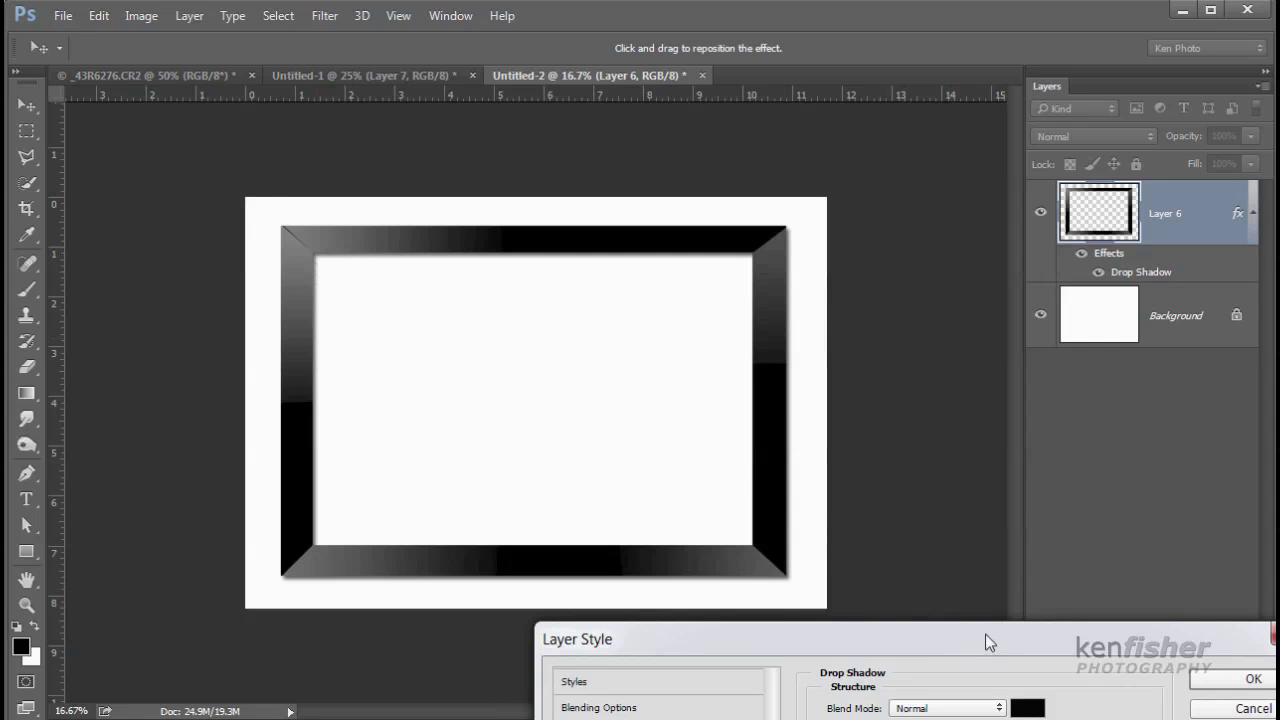
pyautogui.moveTo(985, 633); pyautogui.dragTo(941, 297)
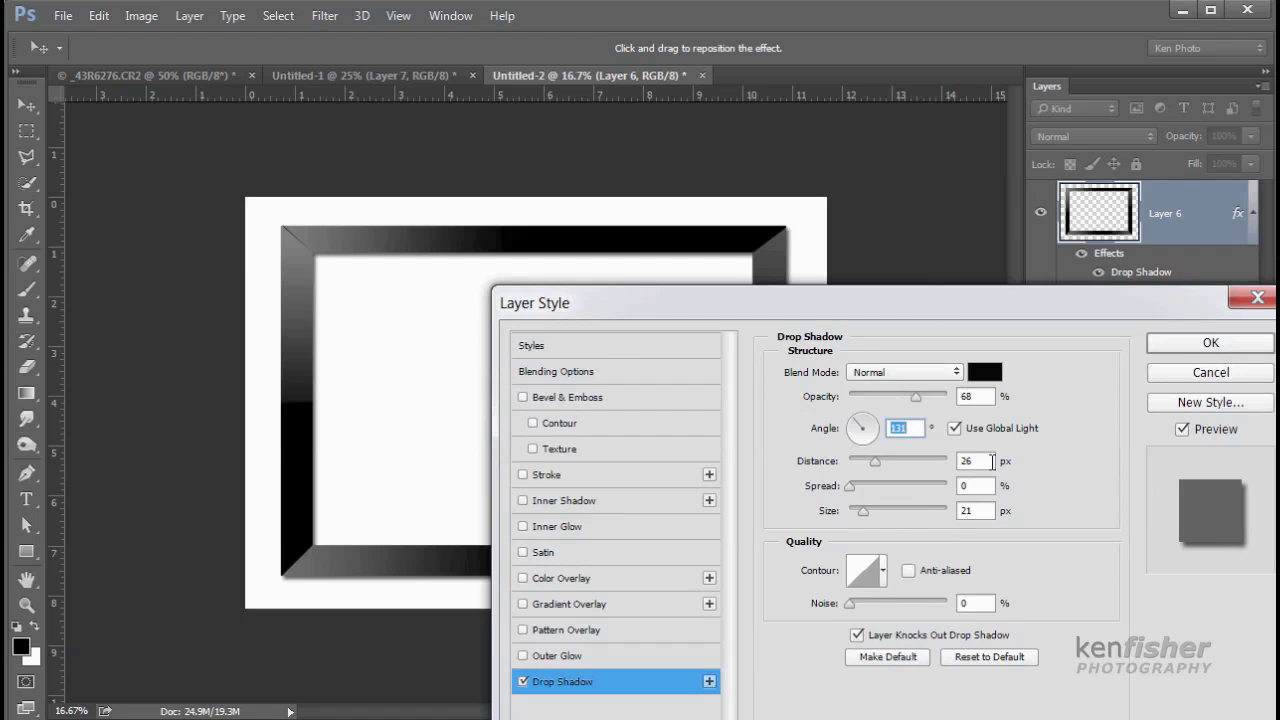
# Step: Set the drop shadow's distance to 24 px and spread to 5%, and apply the layer style
pyautogui.click(874, 465)
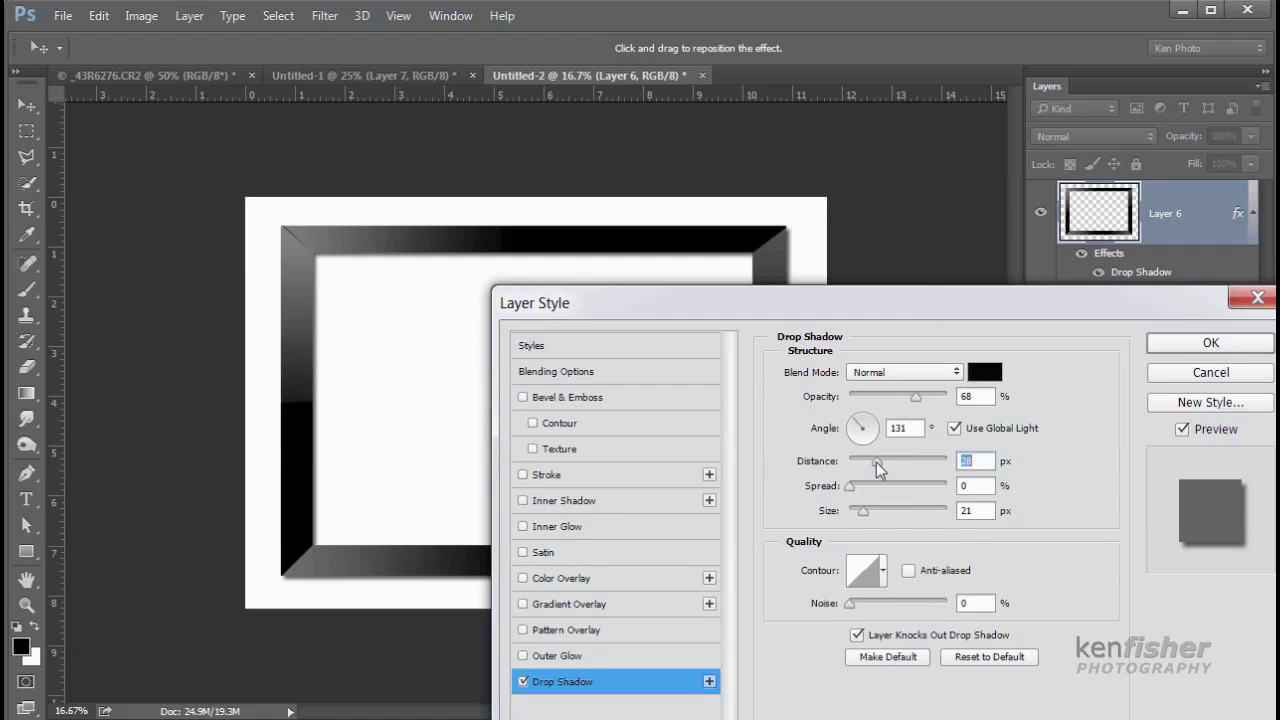
pyautogui.moveTo(850, 488); pyautogui.dragTo(856, 488)
pyautogui.click(866, 512)
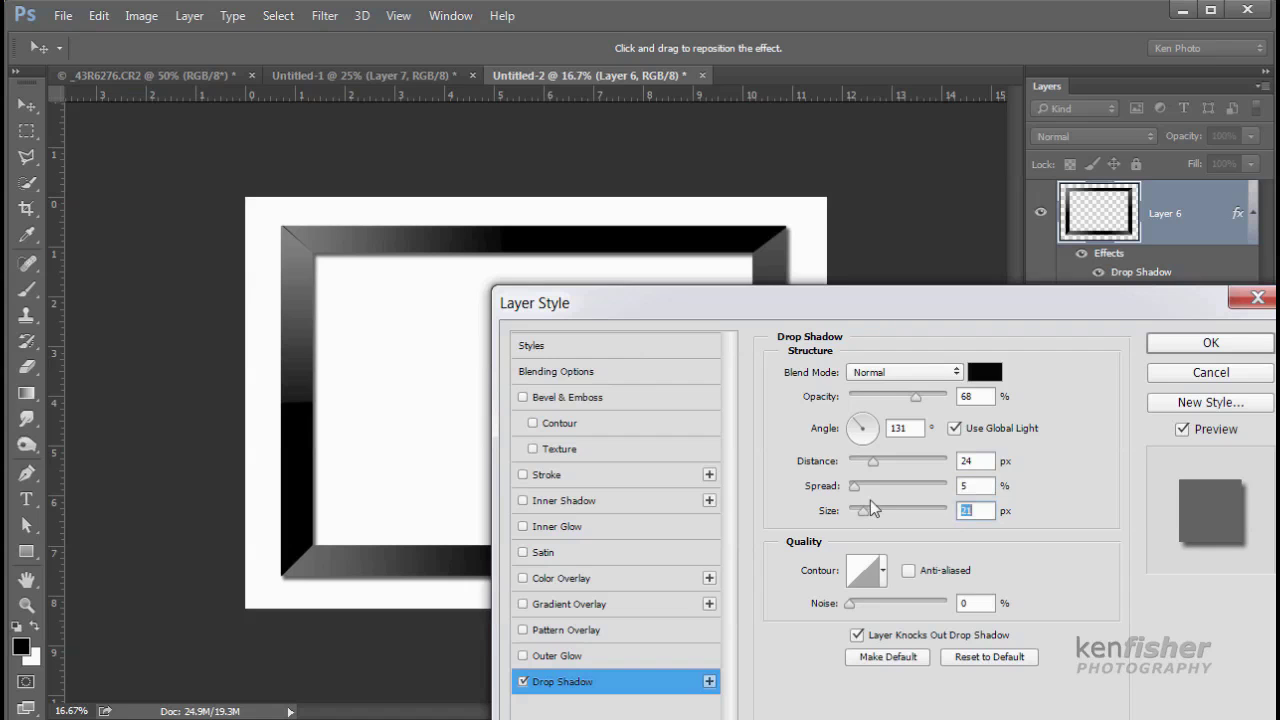
pyautogui.moveTo(903, 298); pyautogui.dragTo(789, 466)
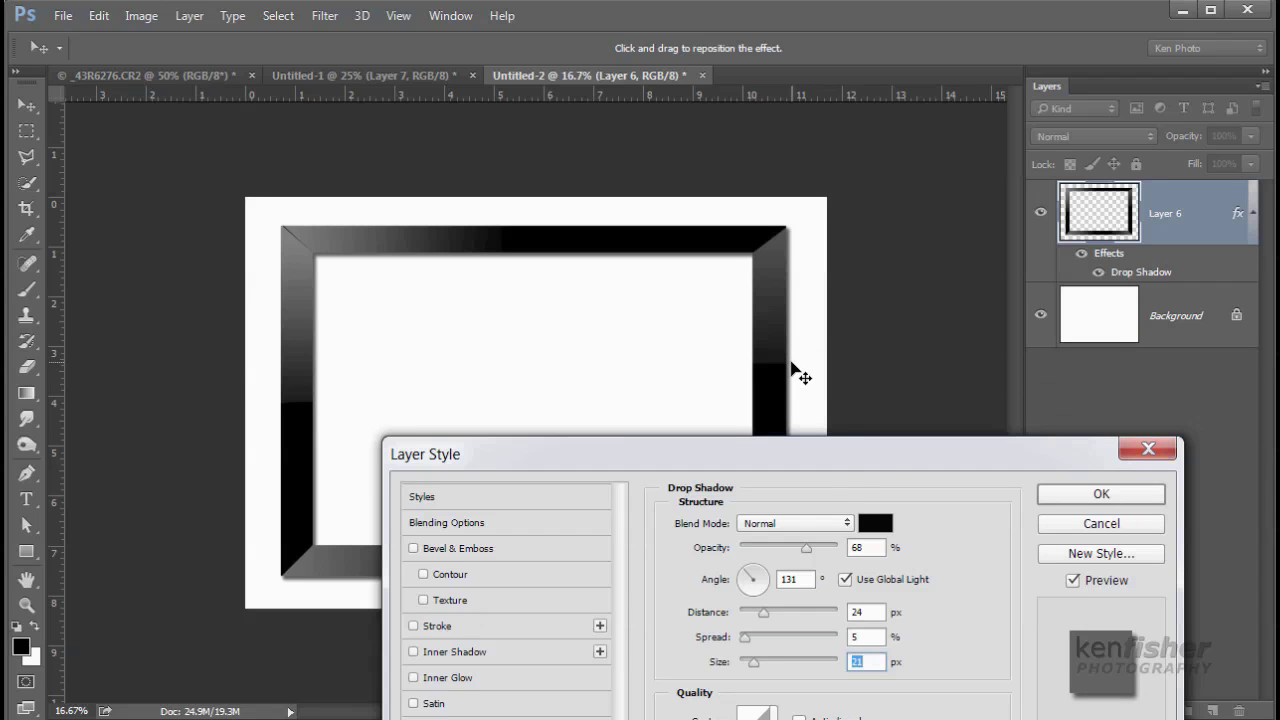
pyautogui.moveTo(794, 366)
pyautogui.mouseDown()
pyautogui.moveTo(809, 374)
pyautogui.moveTo(791, 346)
pyautogui.moveTo(780, 385)
pyautogui.moveTo(796, 352)
pyautogui.moveTo(823, 360)
pyautogui.moveTo(802, 376)
pyautogui.mouseUp()
pyautogui.click(1101, 494)
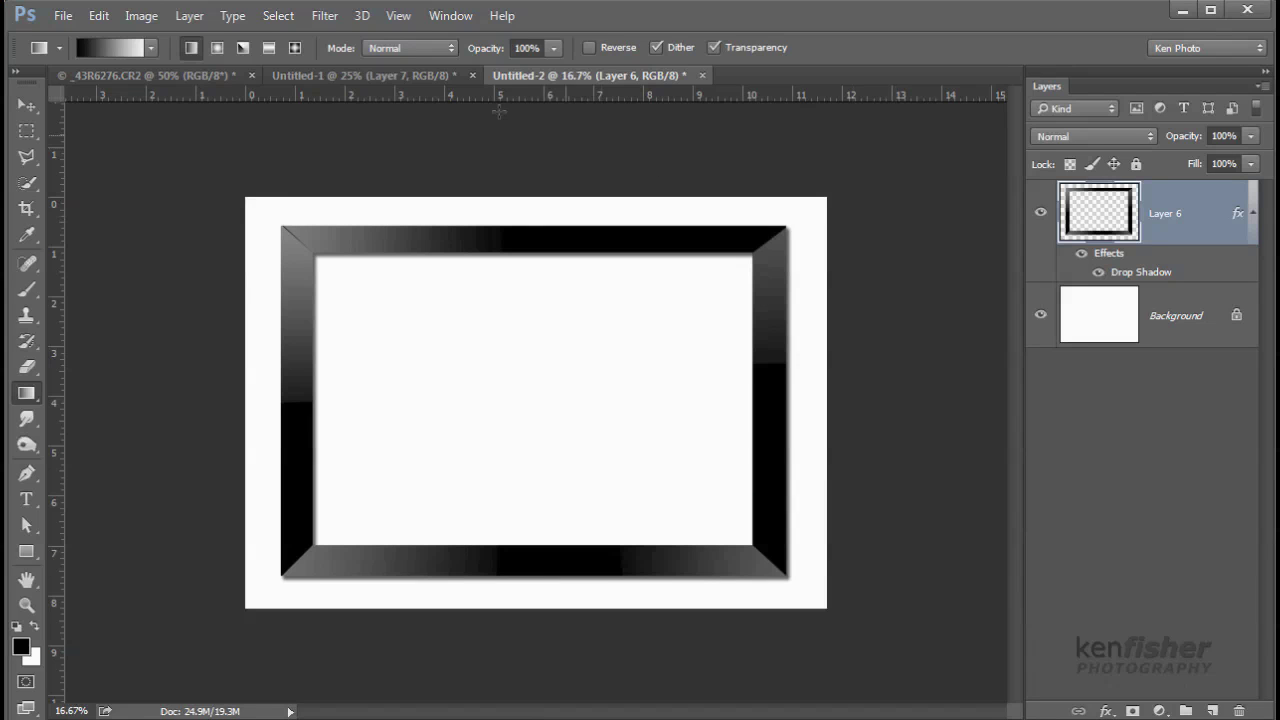
# Step: Copy the abstract photo from the _43R6276.CR2 document into the Untitled-2 frame document, placing it inside the frame opening
pyautogui.click(178, 80)
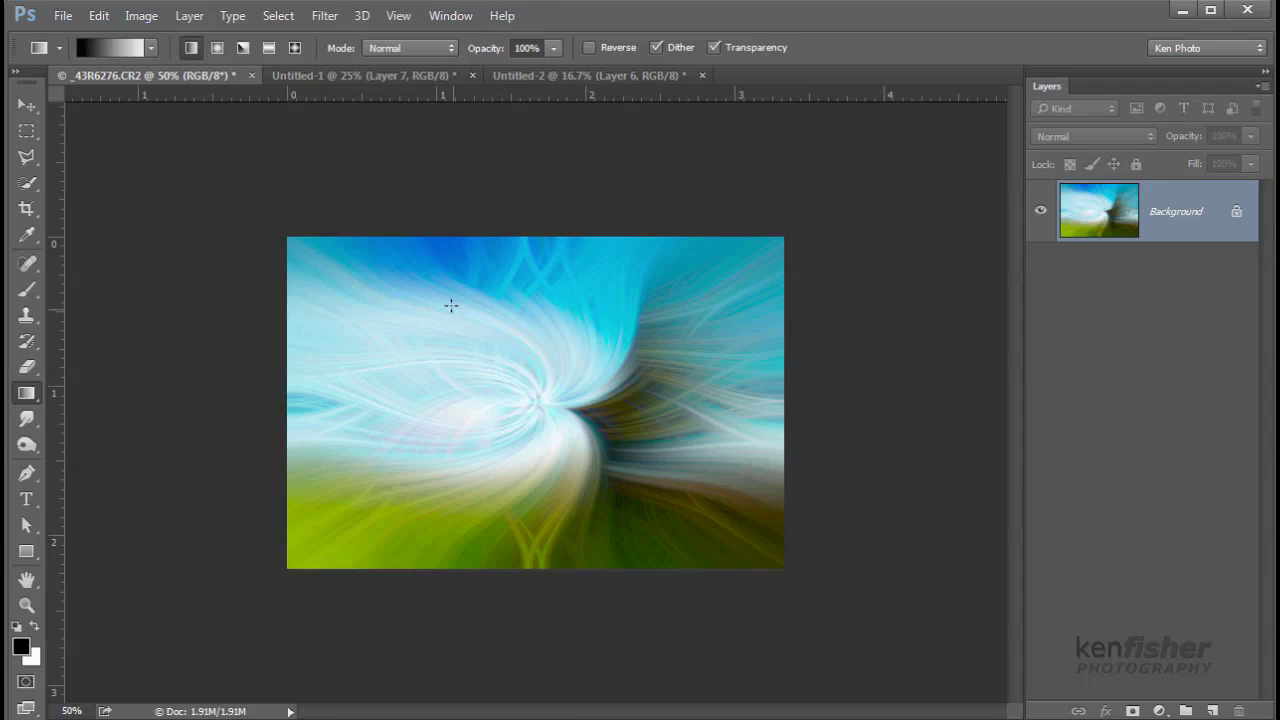
pyautogui.click(27, 106)
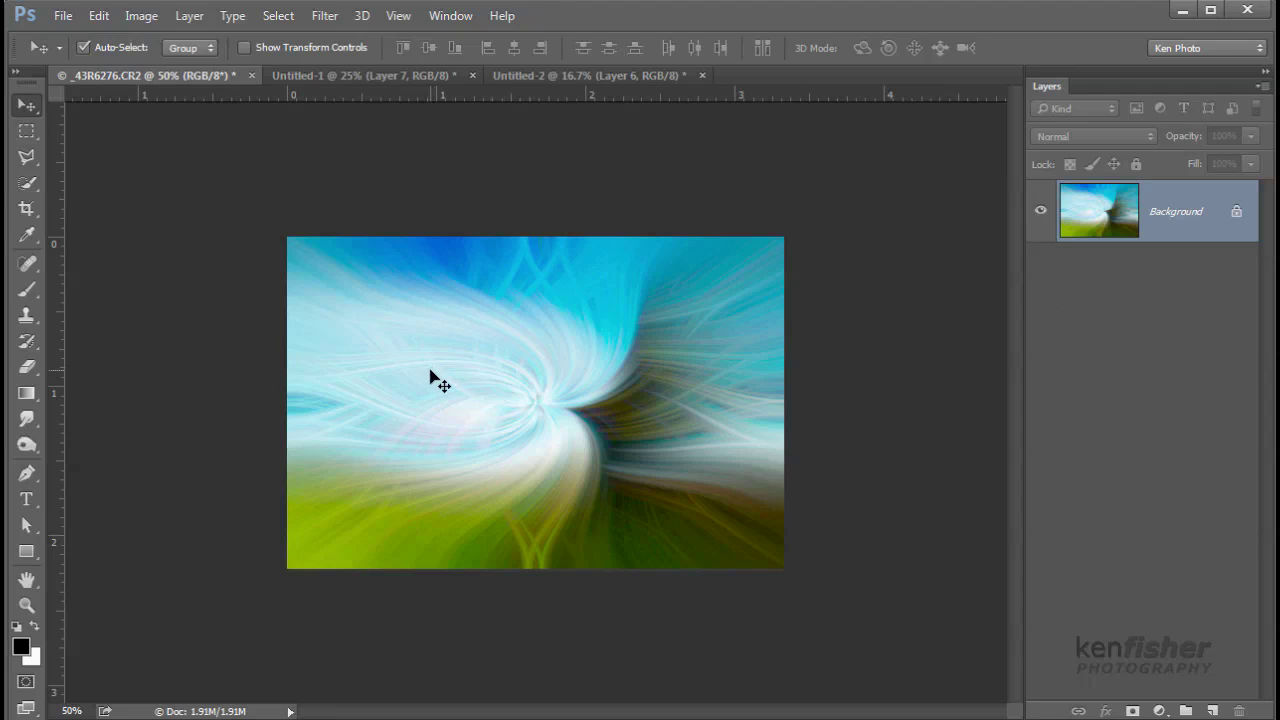
pyautogui.moveTo(429, 380); pyautogui.dragTo(575, 82)
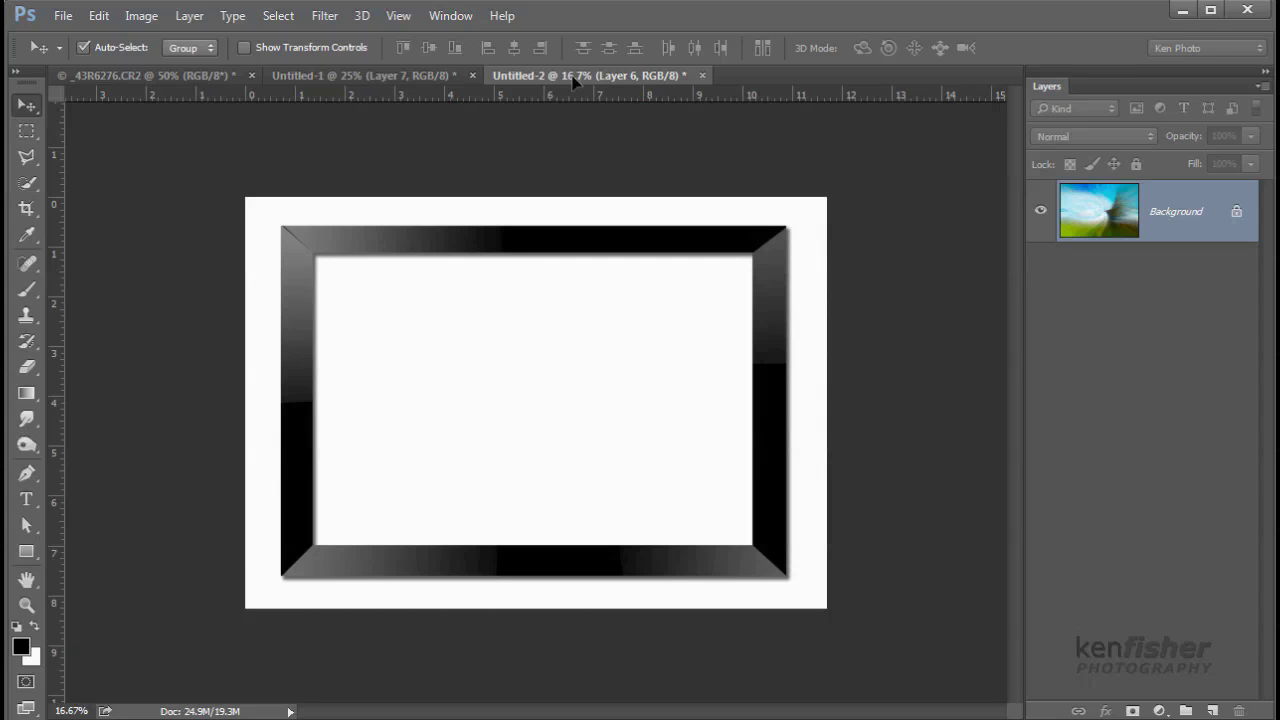
pyautogui.moveTo(575, 82); pyautogui.dragTo(510, 385)
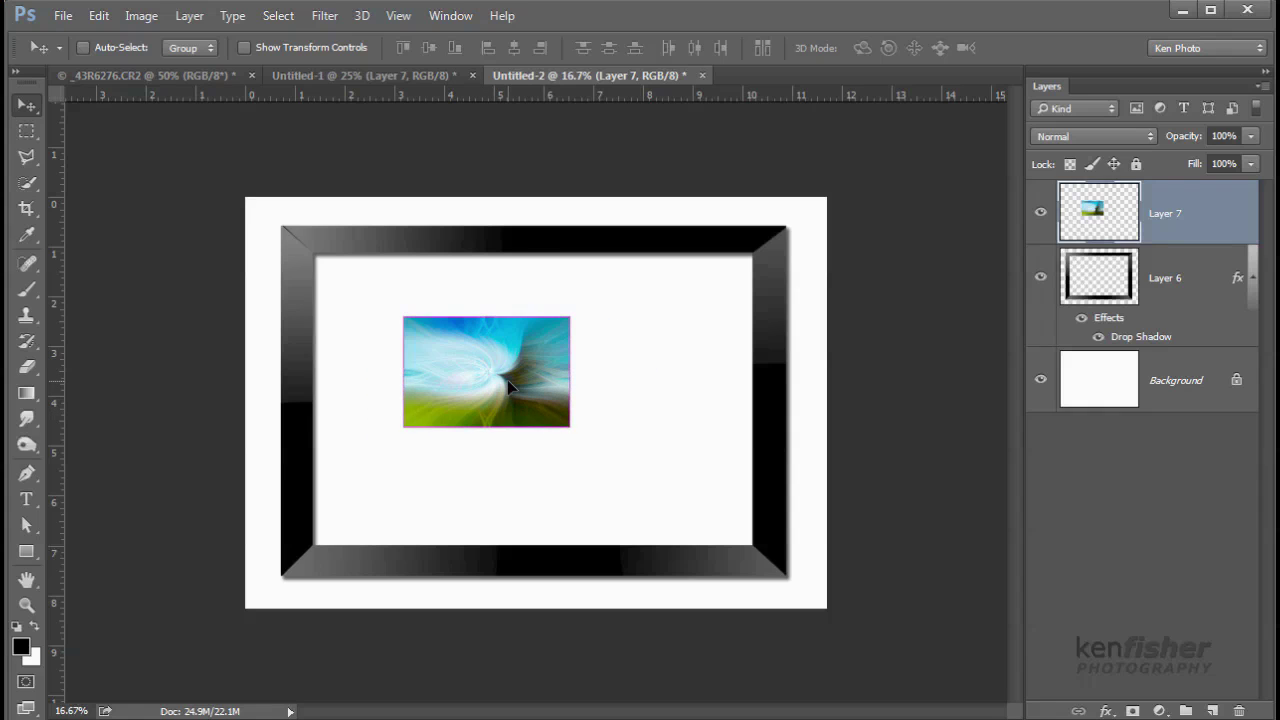
# Step: Scale the photo proportionally to about 142% and position it horizontally centred, slightly above the middle of the frame opening
pyautogui.hotkey('ctrl', 't')
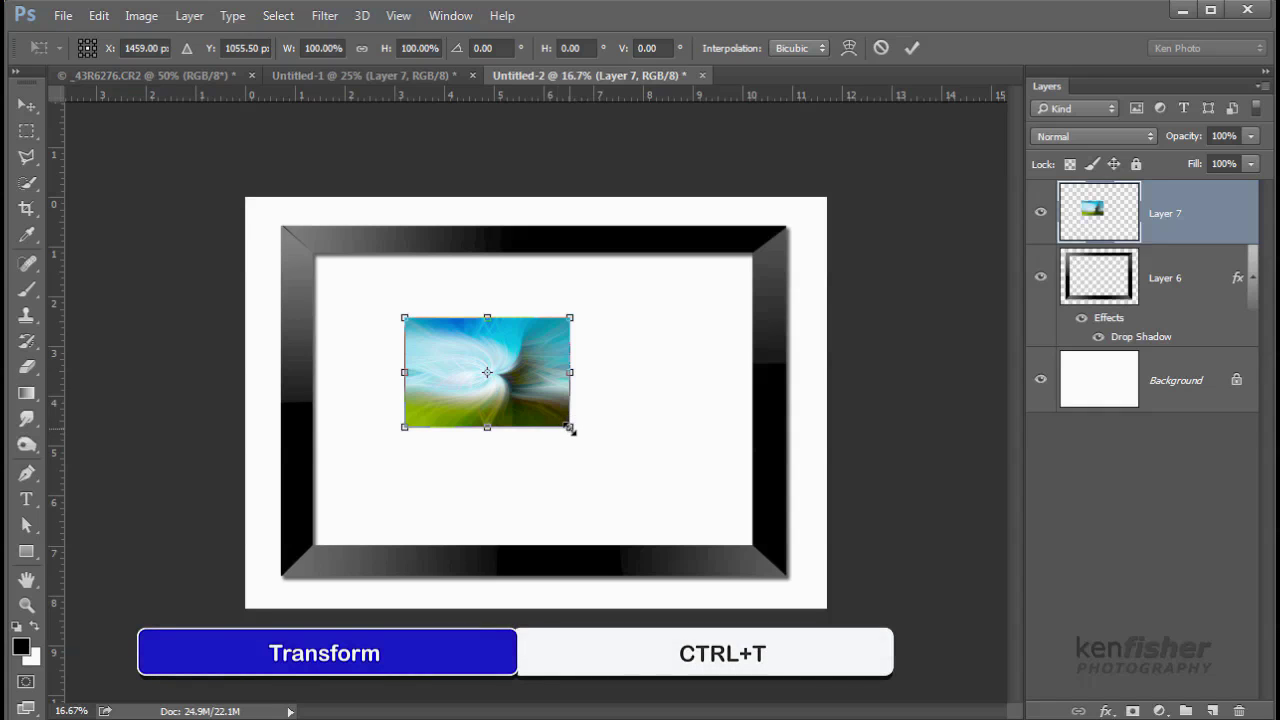
pyautogui.moveTo(570, 428); pyautogui.dragTo(641, 475)
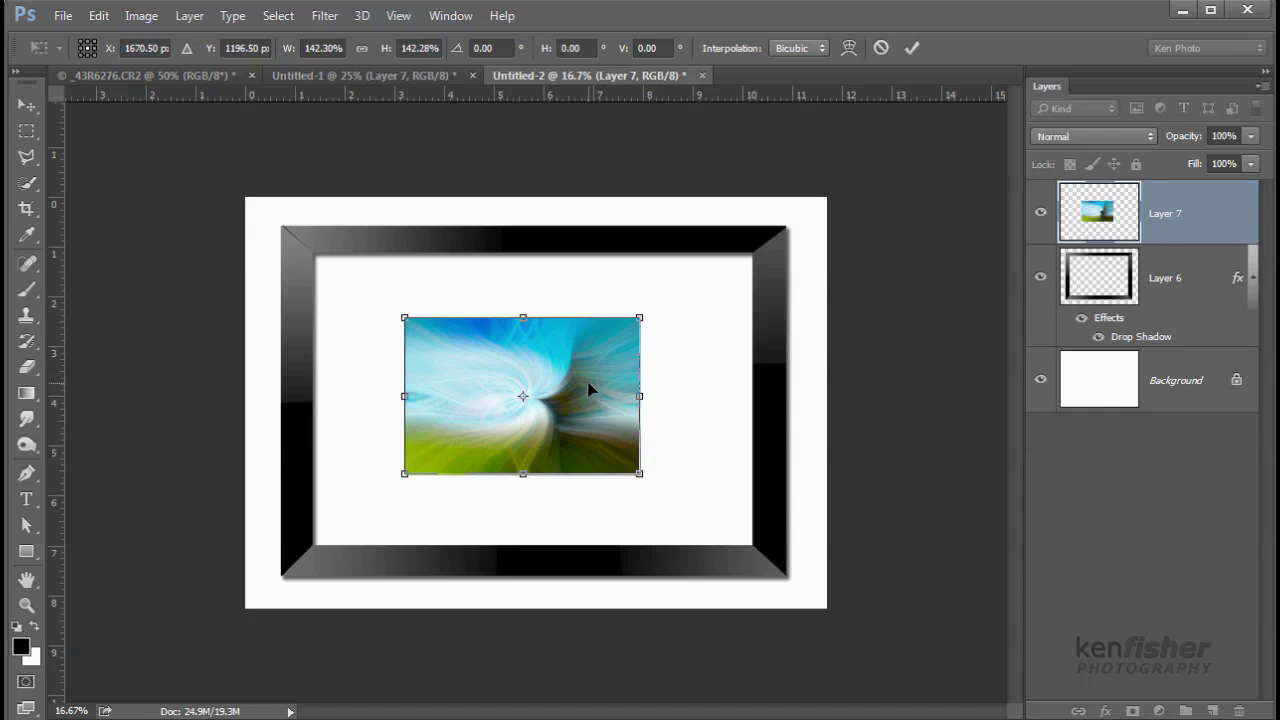
pyautogui.press('Return')
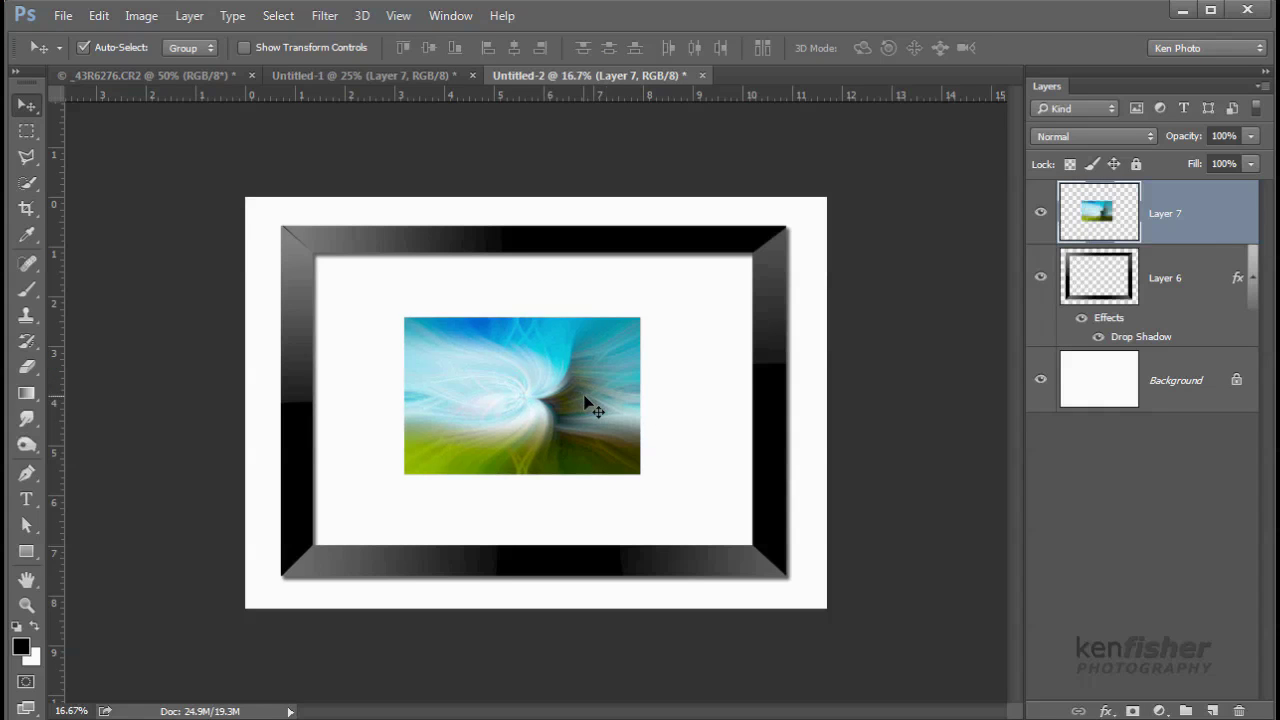
pyautogui.moveTo(584, 396)
pyautogui.mouseDown()
pyautogui.moveTo(594, 383)
pyautogui.moveTo(582, 381)
pyautogui.moveTo(594, 387)
pyautogui.mouseUp()
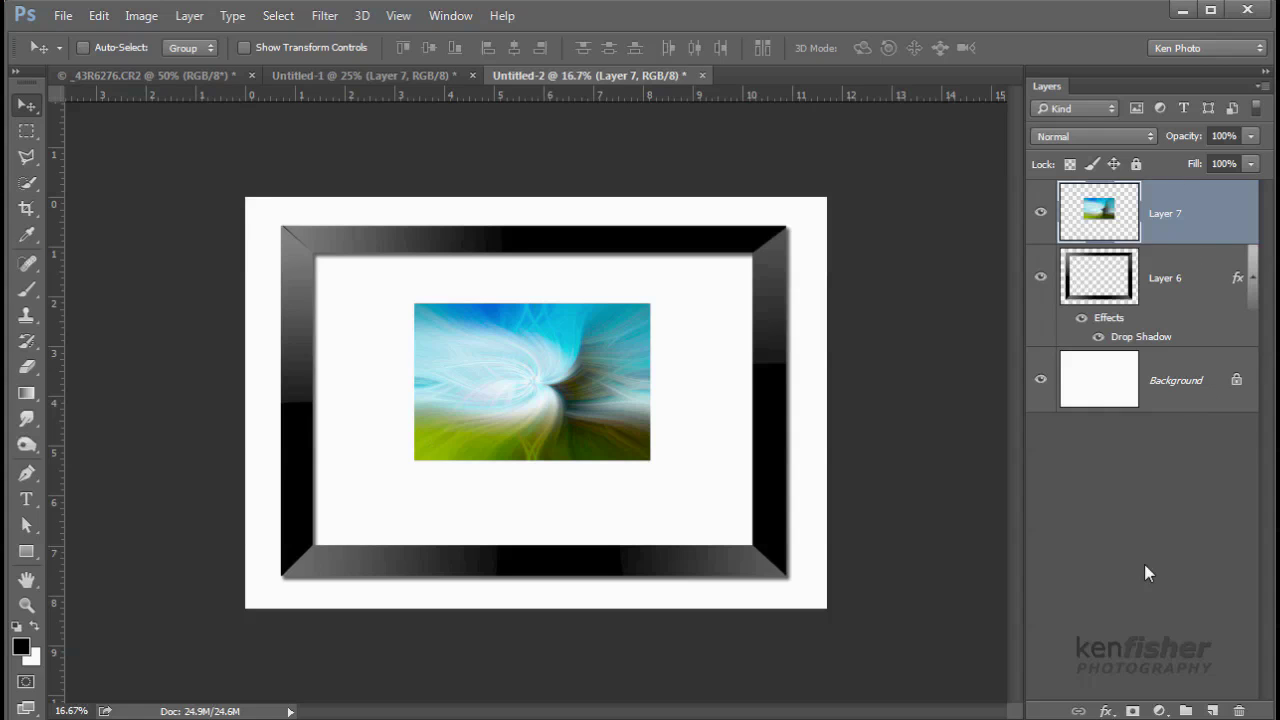
# Step: Create a layer beneath the photo and fill a rectangle slightly larger than the photo with white, clearing the selection
pyautogui.keyDown('ctrl'); pyautogui.click(1212, 711); pyautogui.keyUp('ctrl')
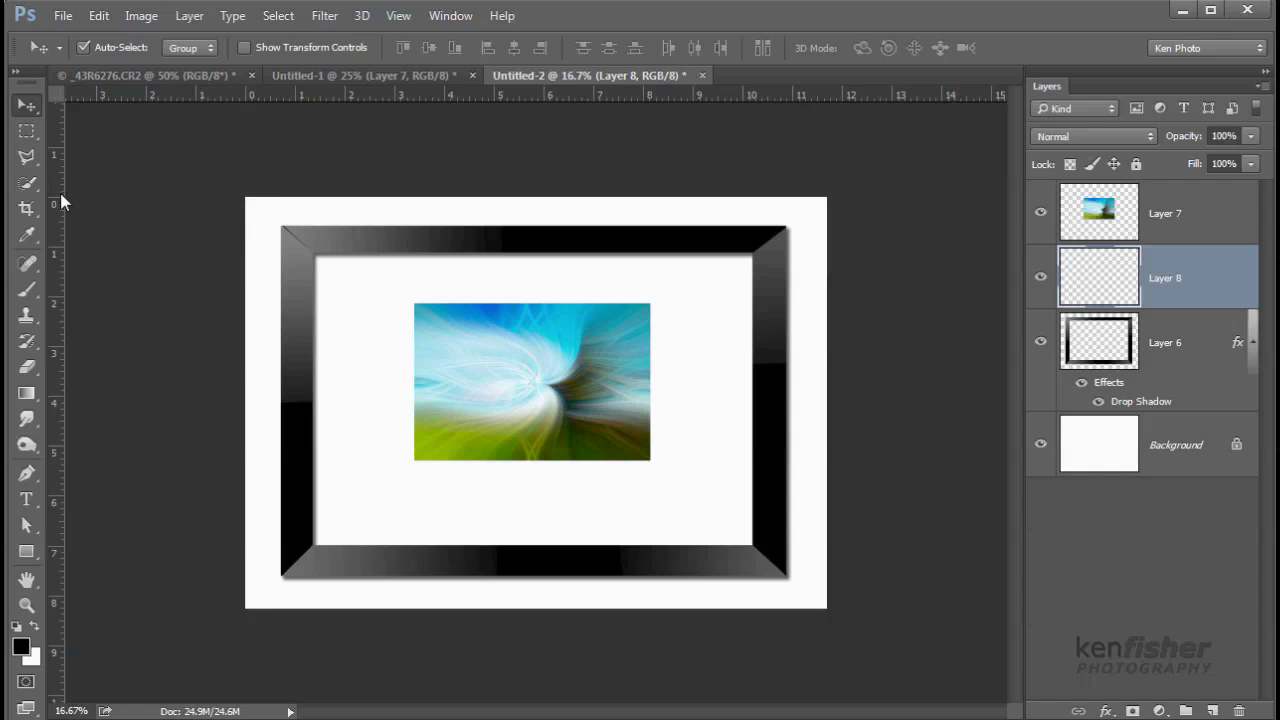
pyautogui.click(27, 131)
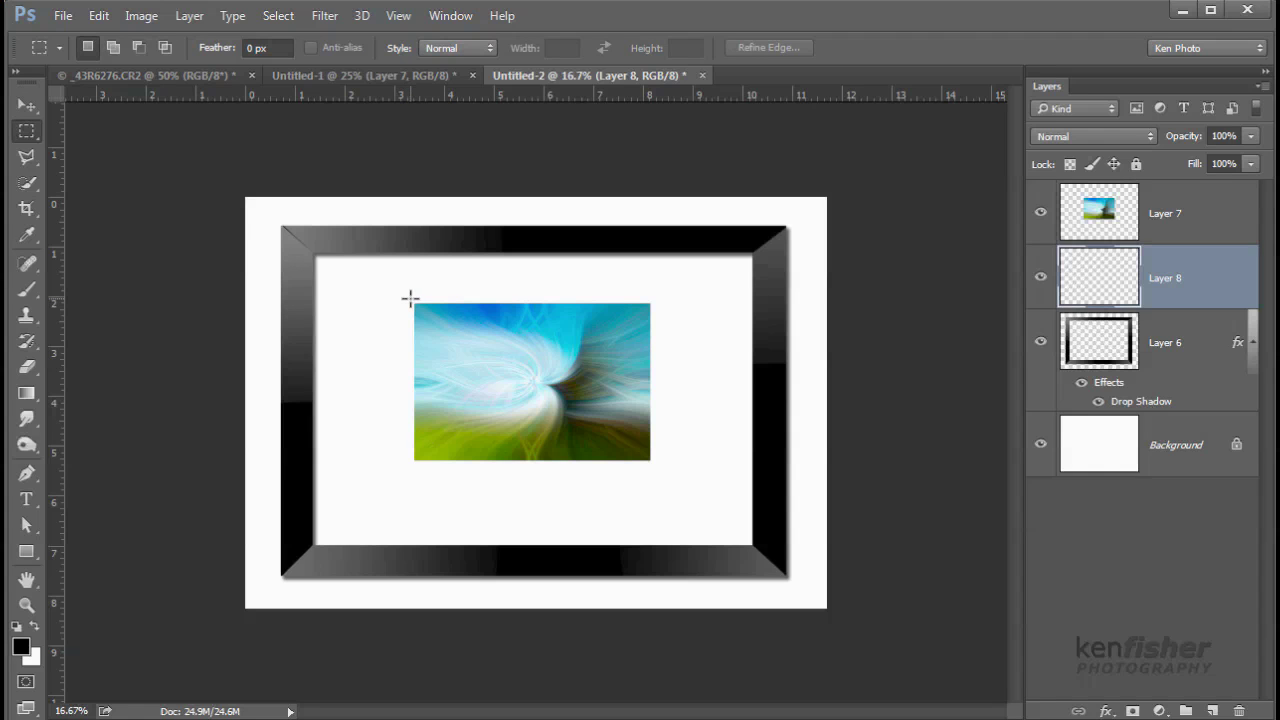
pyautogui.moveTo(410, 298); pyautogui.dragTo(655, 466)
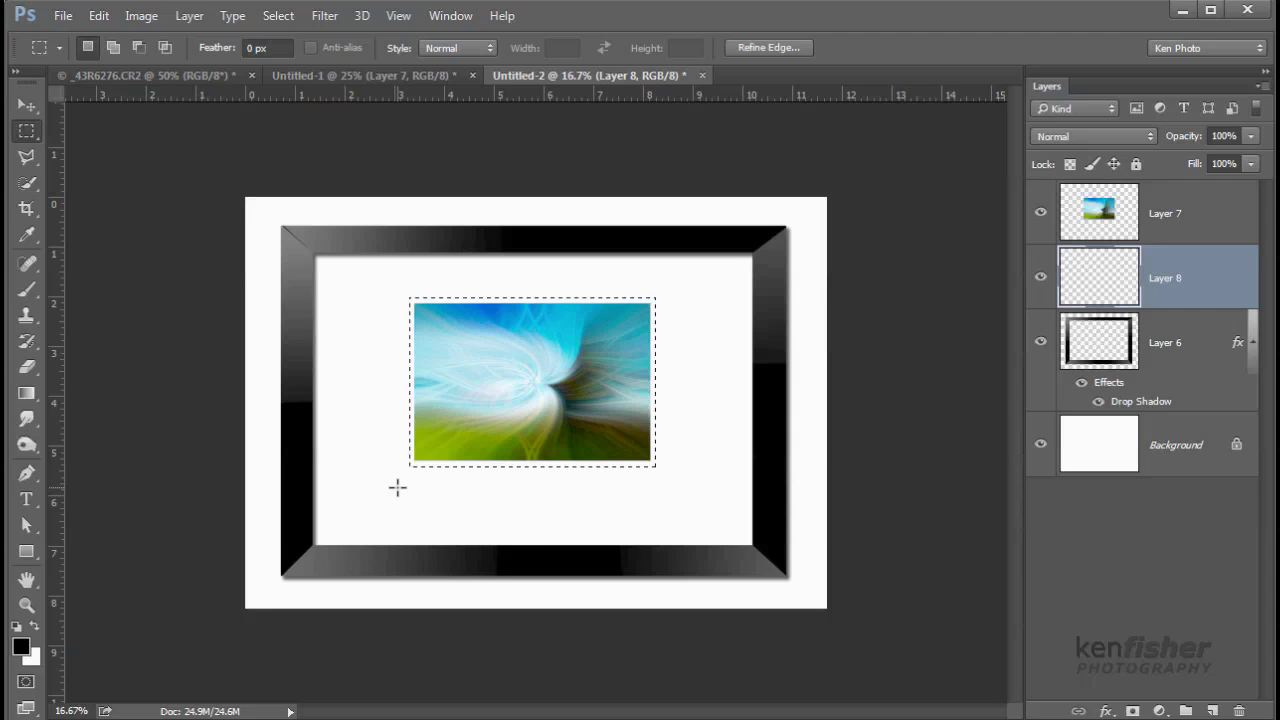
pyautogui.hotkey('ctrl', 'BackSpace')
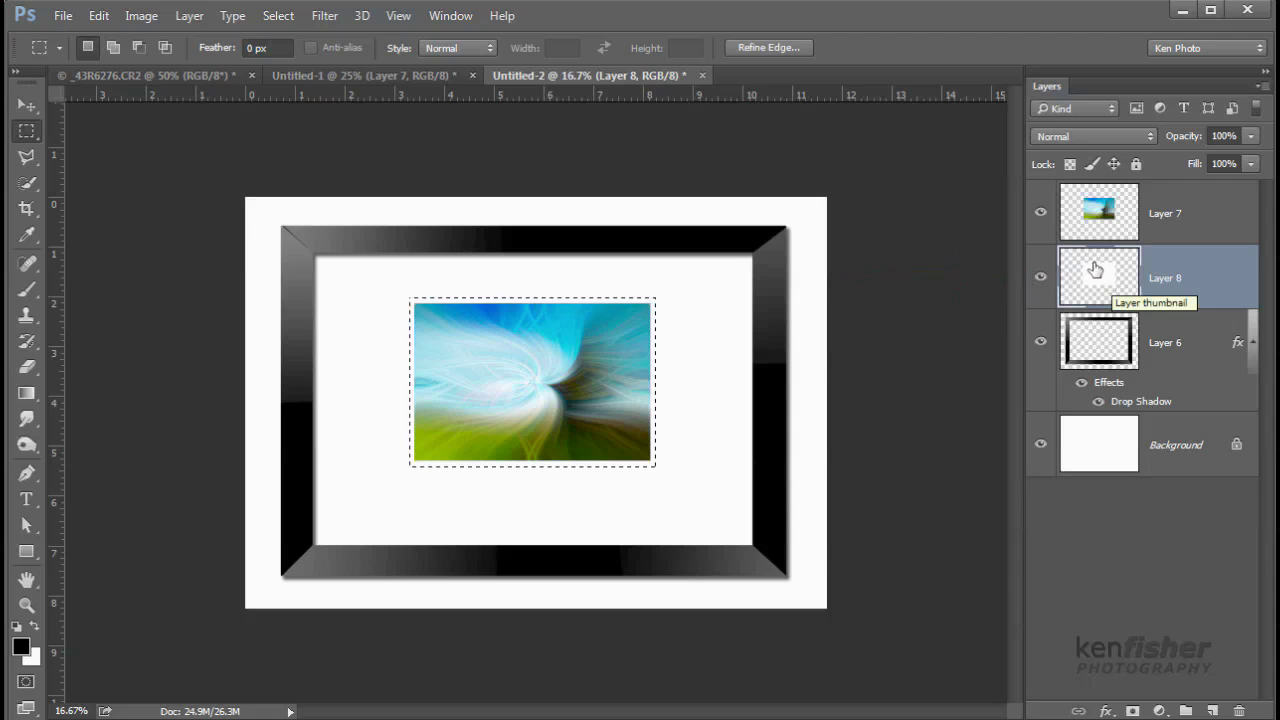
pyautogui.hotkey('ctrl', 'd')
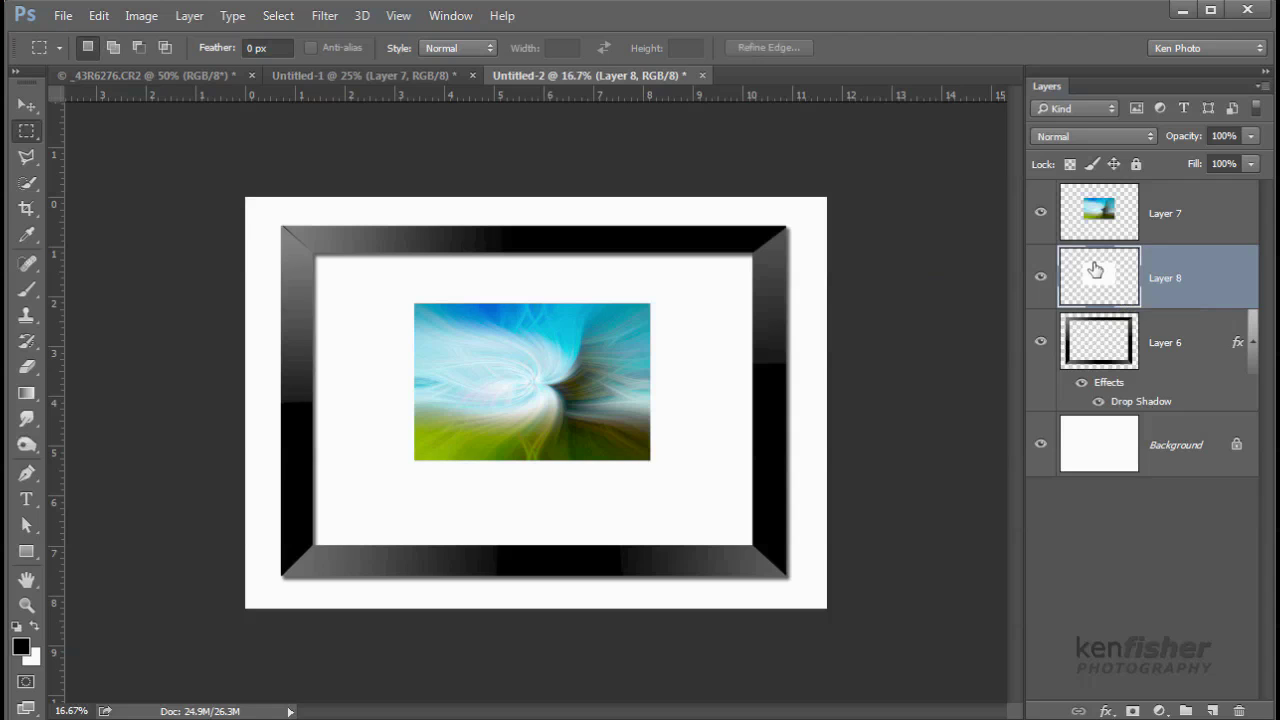
# Step: Add a 1 px black inside stroke at 55% opacity to the white rectangle layer and apply the style
pyautogui.click(1106, 711)
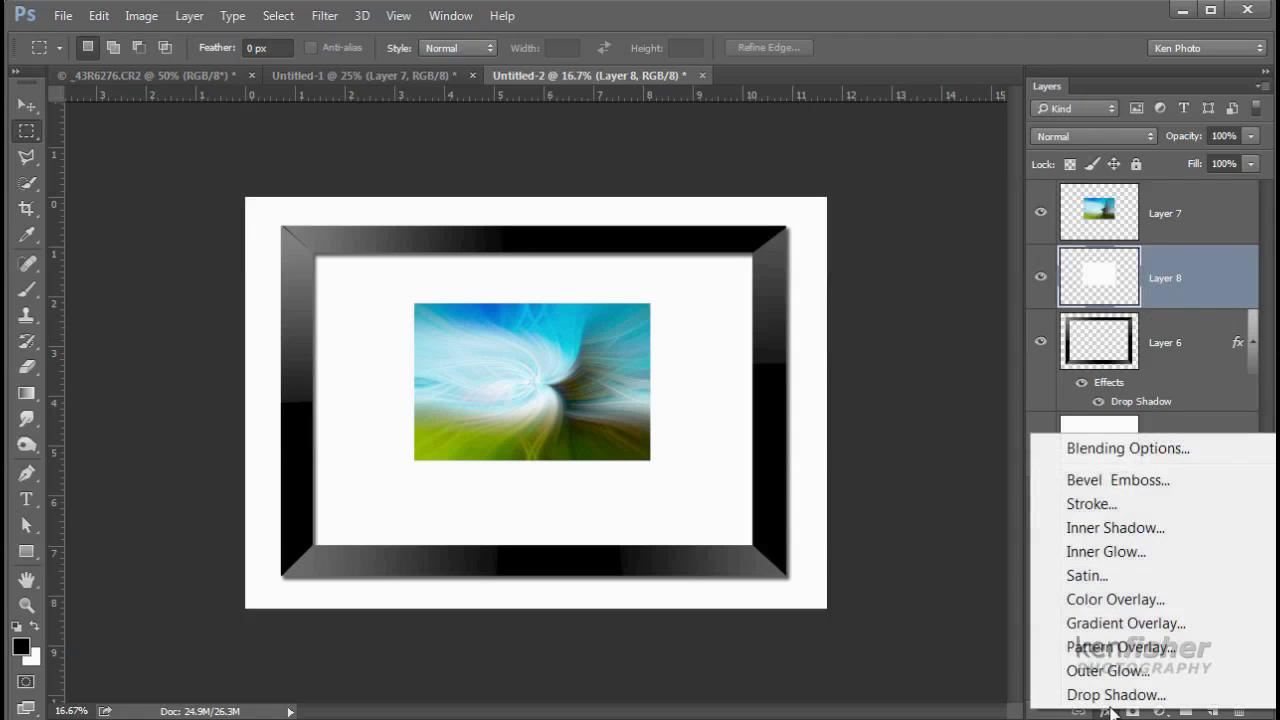
pyautogui.click(1135, 453)
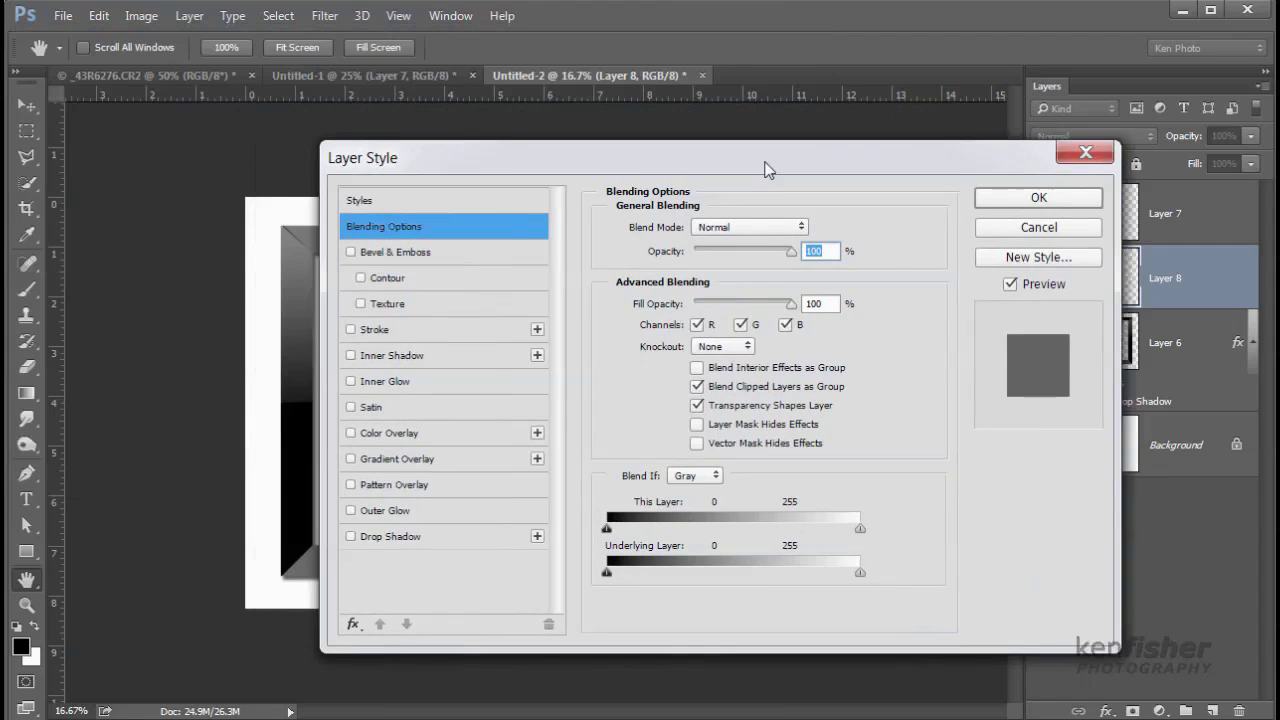
pyautogui.moveTo(727, 168); pyautogui.dragTo(986, 151)
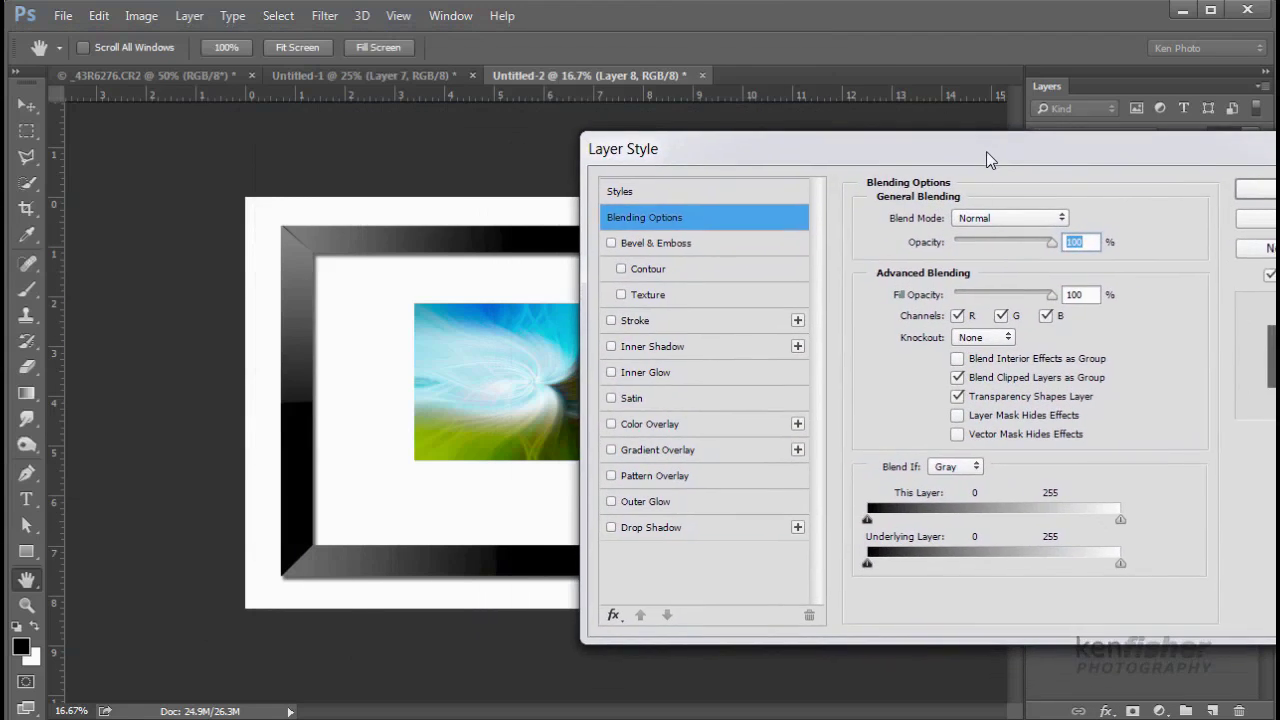
pyautogui.click(630, 320)
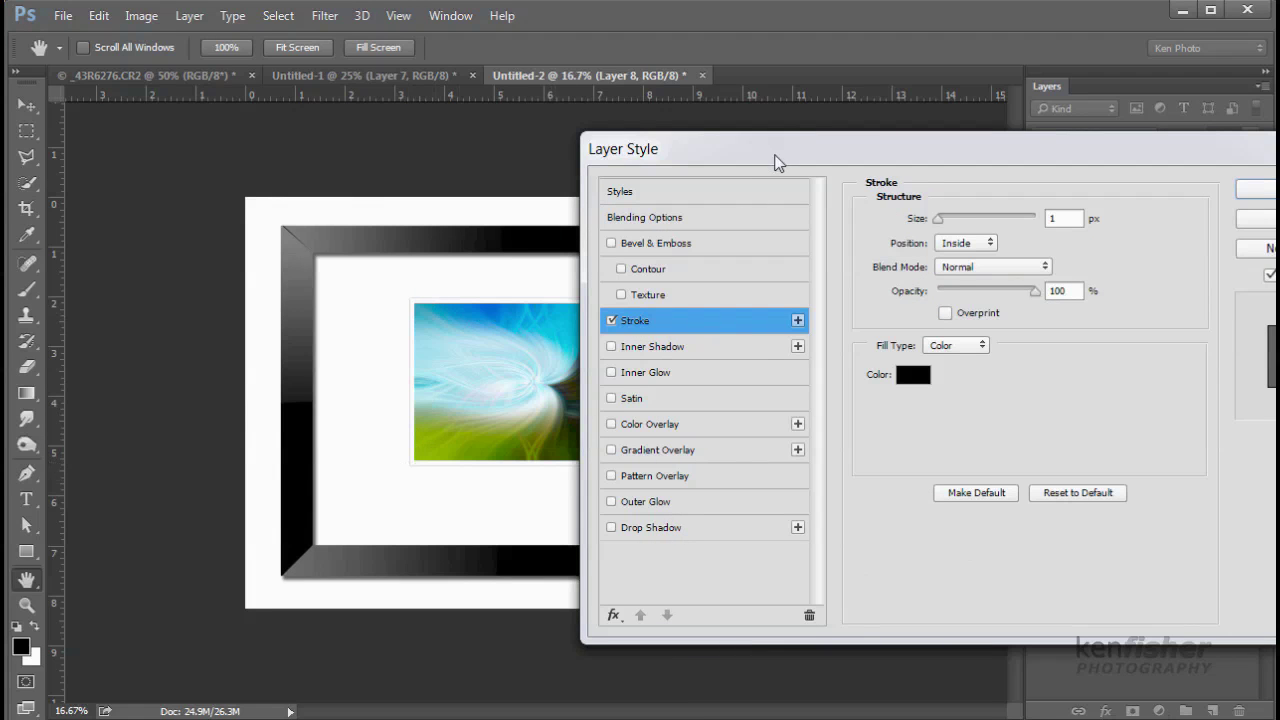
pyautogui.moveTo(938, 219)
pyautogui.mouseDown()
pyautogui.moveTo(954, 225)
pyautogui.moveTo(938, 229)
pyautogui.mouseUp()
pyautogui.moveTo(1034, 293); pyautogui.dragTo(991, 300)
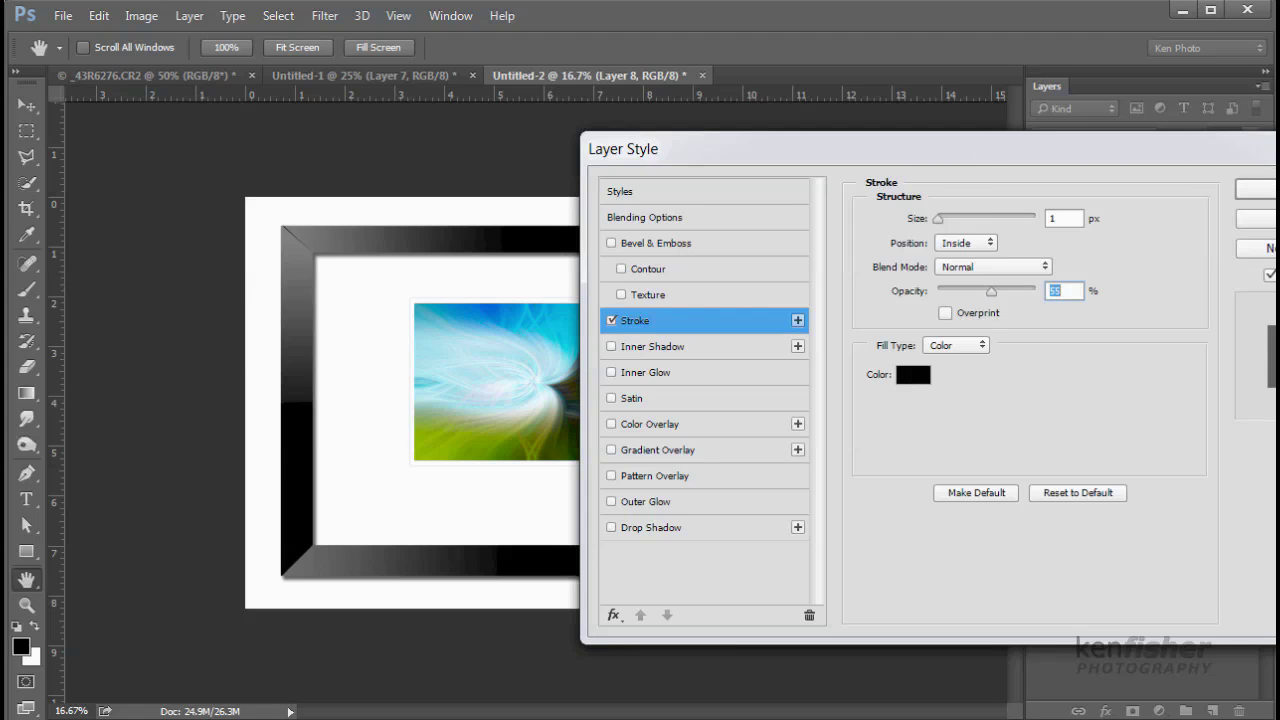
pyautogui.click(1256, 189)
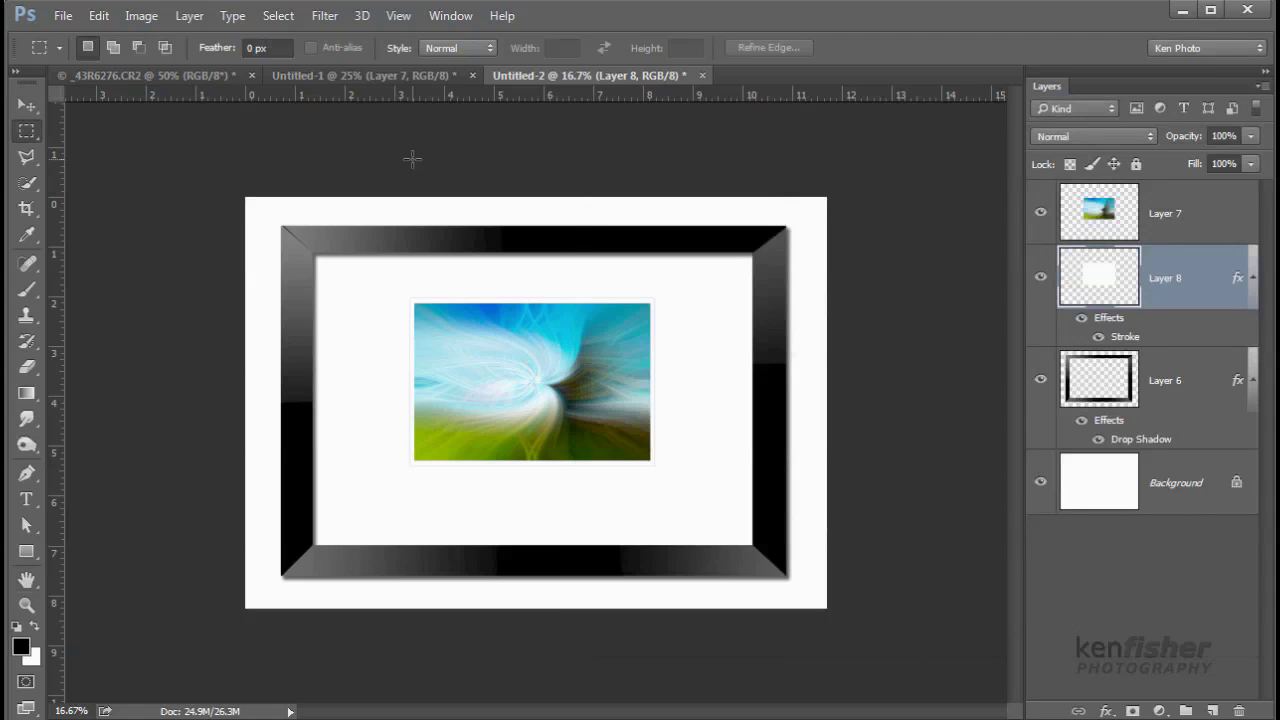
# Step: Add the centred caption "you've been framed" below the photo in 30 pt black Trajan Pro Regular
pyautogui.click(28, 502)
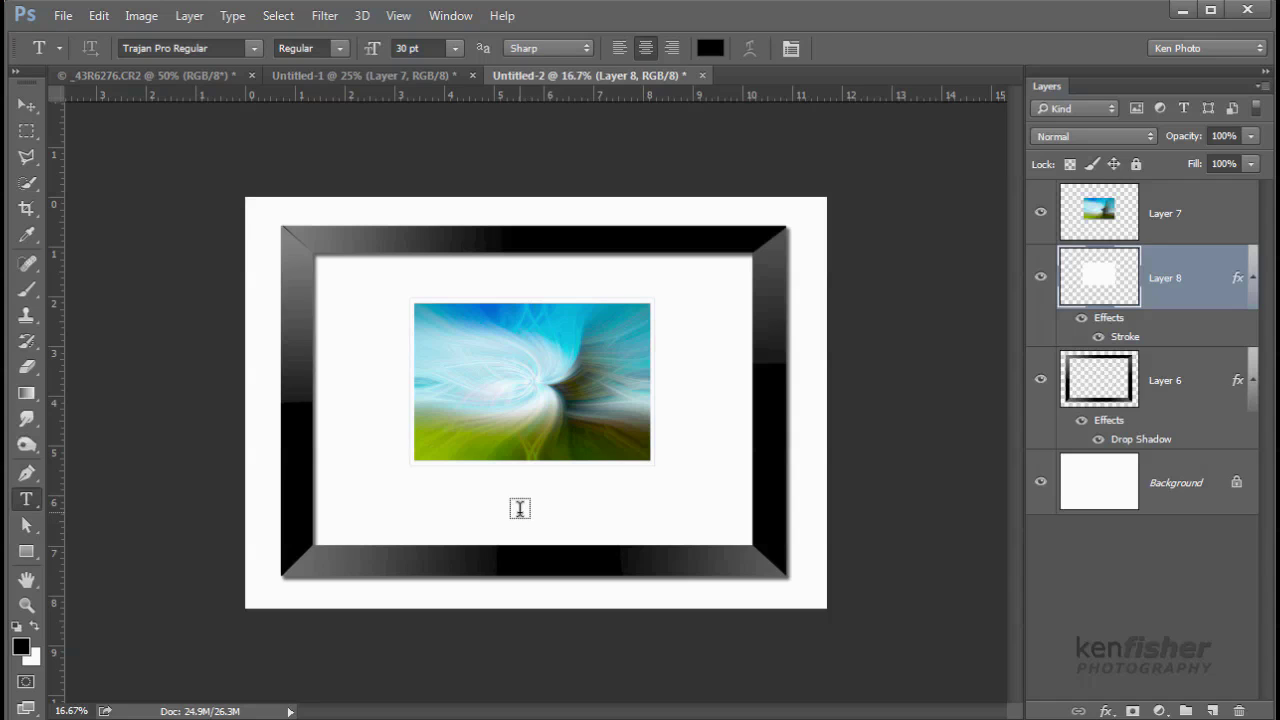
pyautogui.click(518, 510)
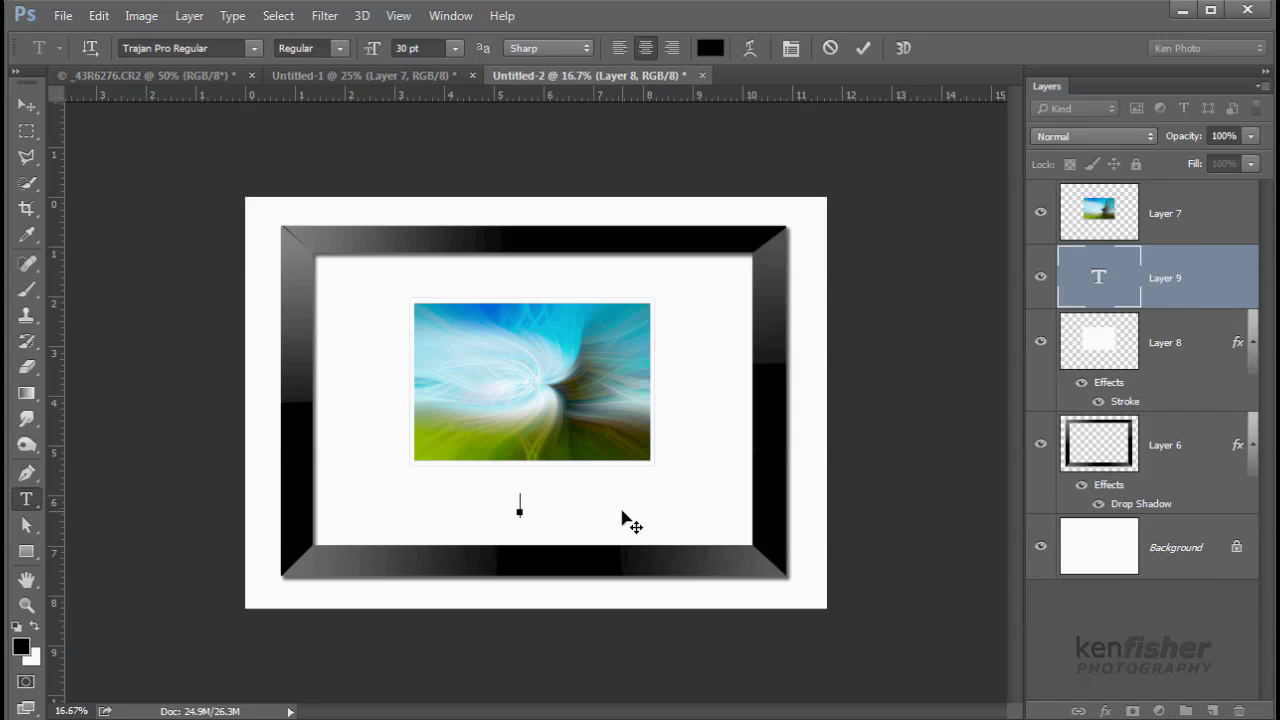
pyautogui.write('YOU')
pyautogui.write("'VE ")
pyautogui.write('BEE')
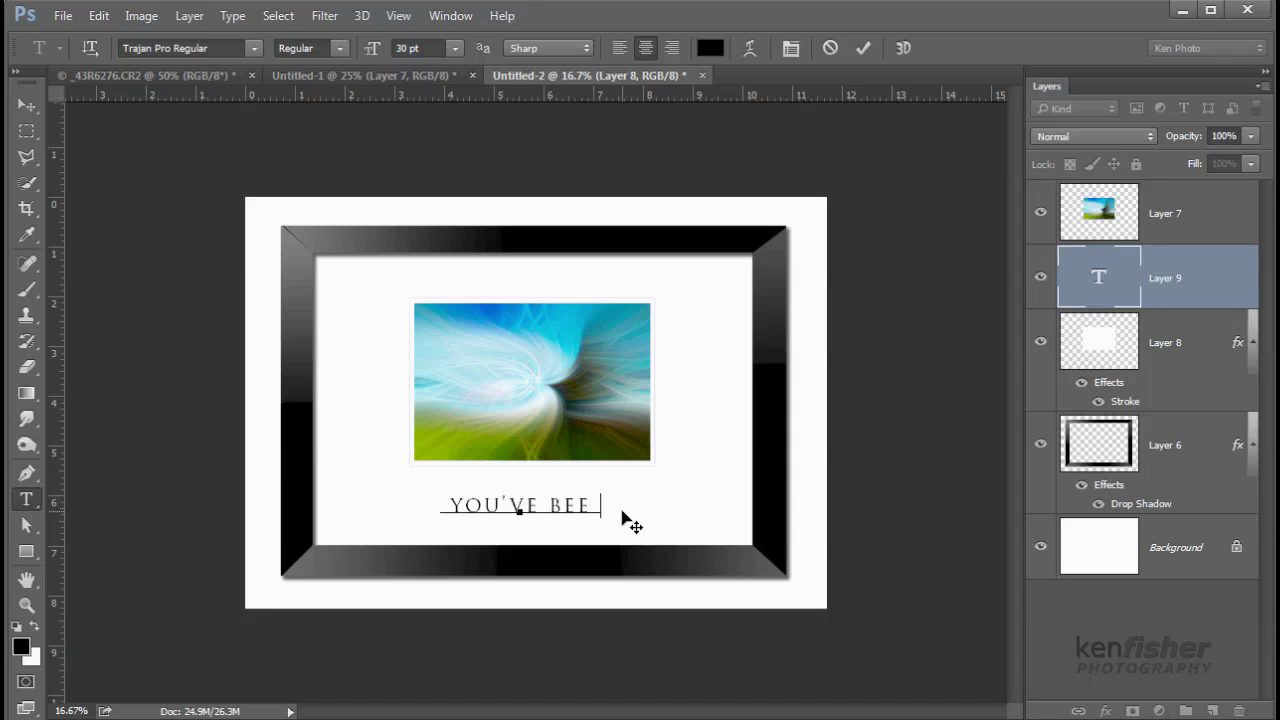
pyautogui.write('N FRAMED')
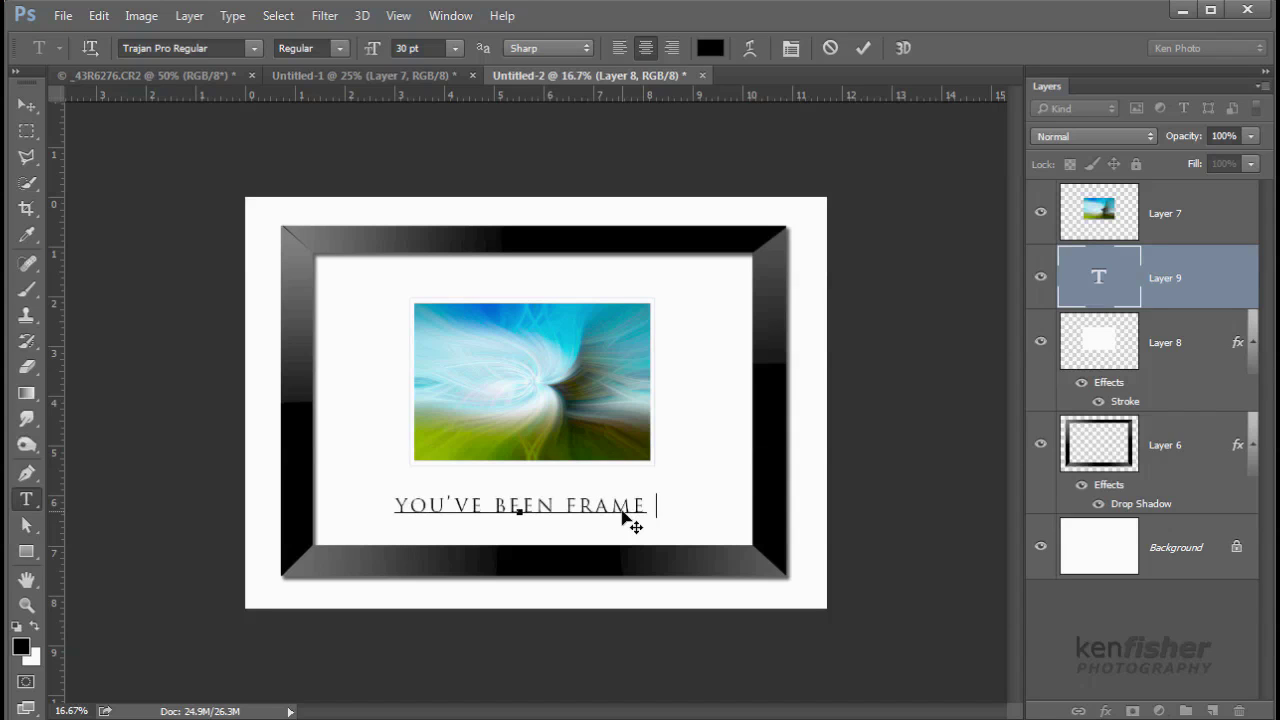
pyautogui.click(630, 520)
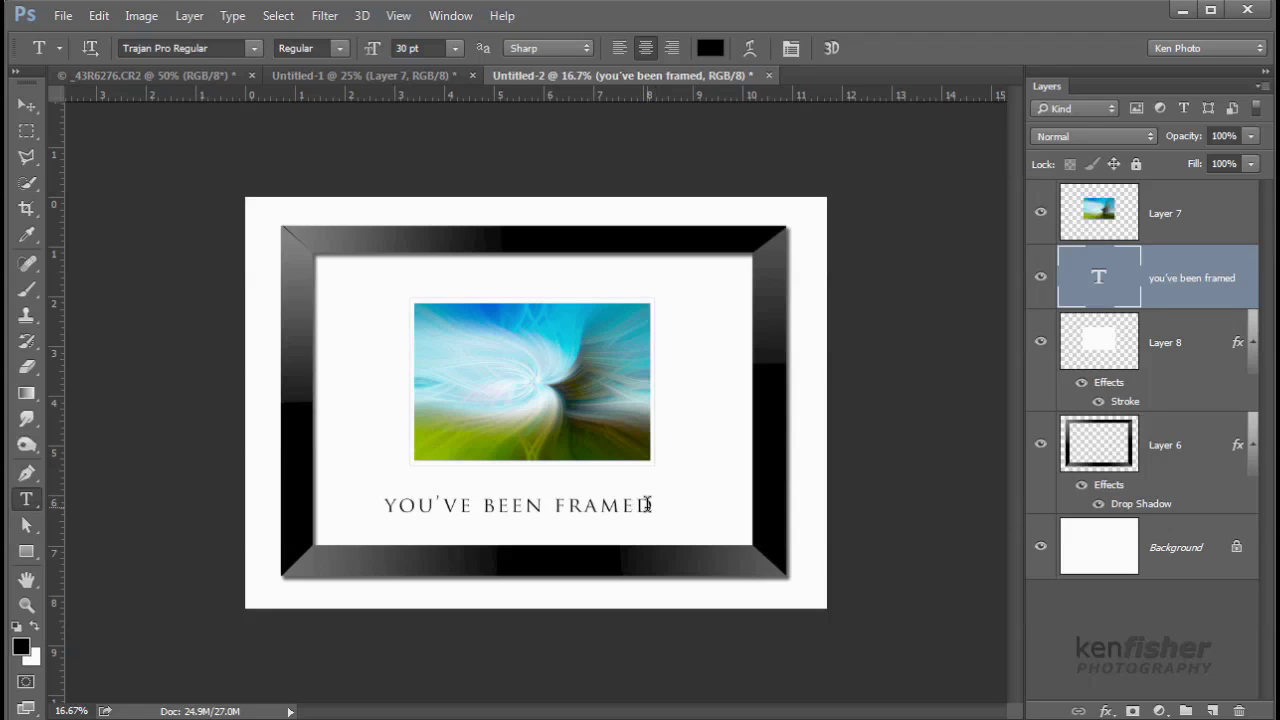
# Step: Widen the letter spacing of the whole caption so it extends a little beyond both sides of the photo, and commit the text
pyautogui.moveTo(652, 505); pyautogui.dragTo(380, 502)
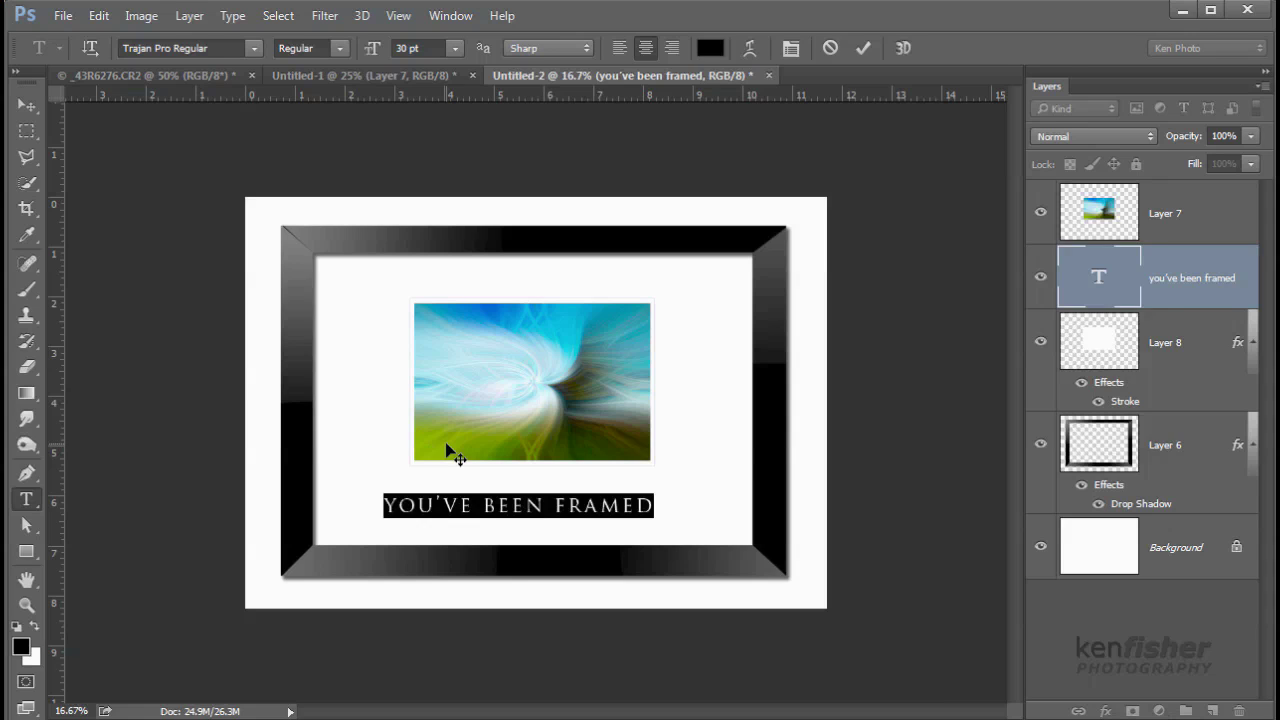
pyautogui.hotkey('alt', 'Left')
pyautogui.hotkey('alt', 'Left')
pyautogui.hotkey('alt', 'Left')
pyautogui.hotkey('alt', 'Left')
pyautogui.hotkey('alt', 'Left')
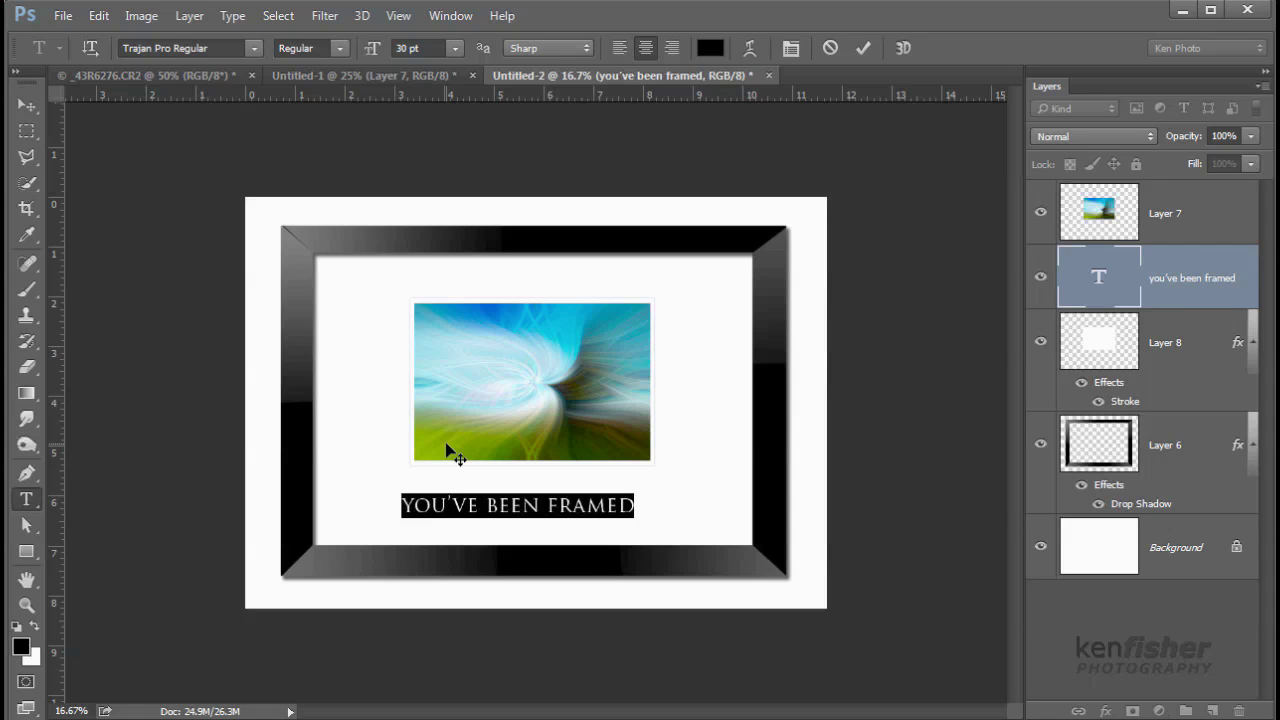
pyautogui.hotkey('alt', 'Right')
pyautogui.hotkey('alt', 'Right')
pyautogui.hotkey('alt', 'Left')
pyautogui.hotkey('alt', 'Left')
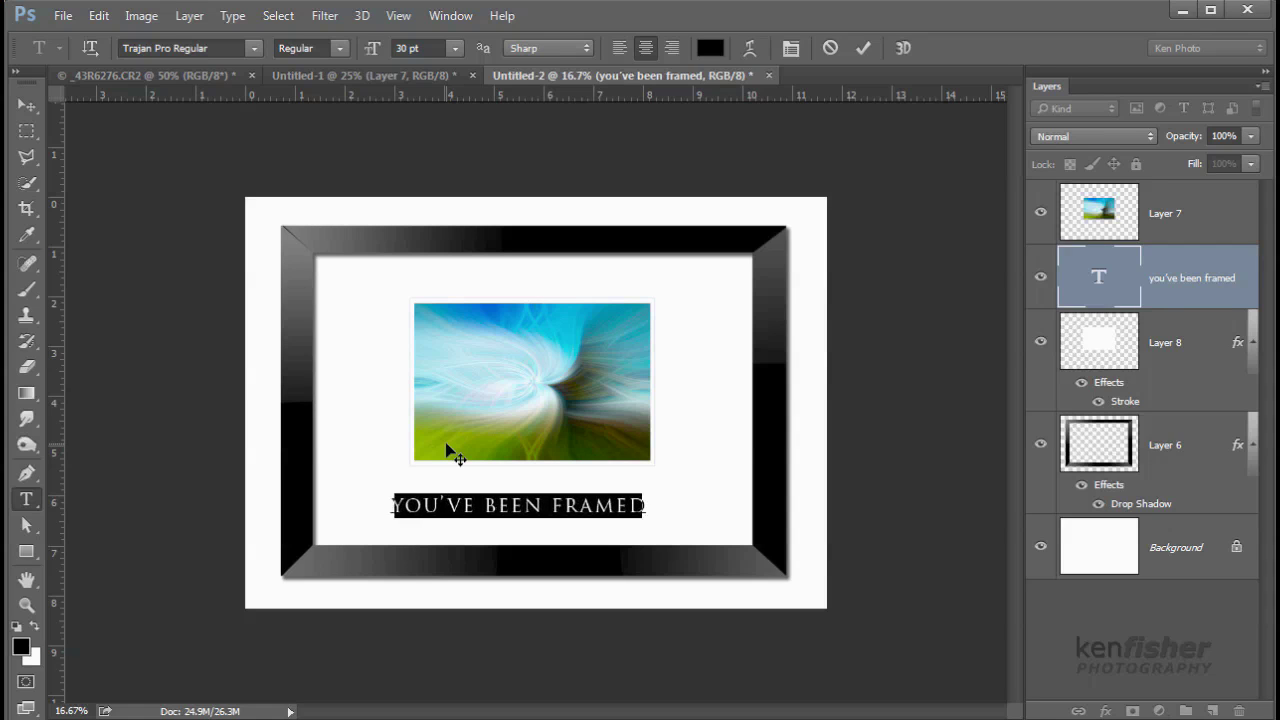
pyautogui.hotkey('alt', 'Right')
pyautogui.hotkey('alt', 'Right')
pyautogui.hotkey('alt', 'Right')
pyautogui.hotkey('alt', 'Right')
pyautogui.hotkey('alt', 'Right')
pyautogui.hotkey('alt', 'Right')
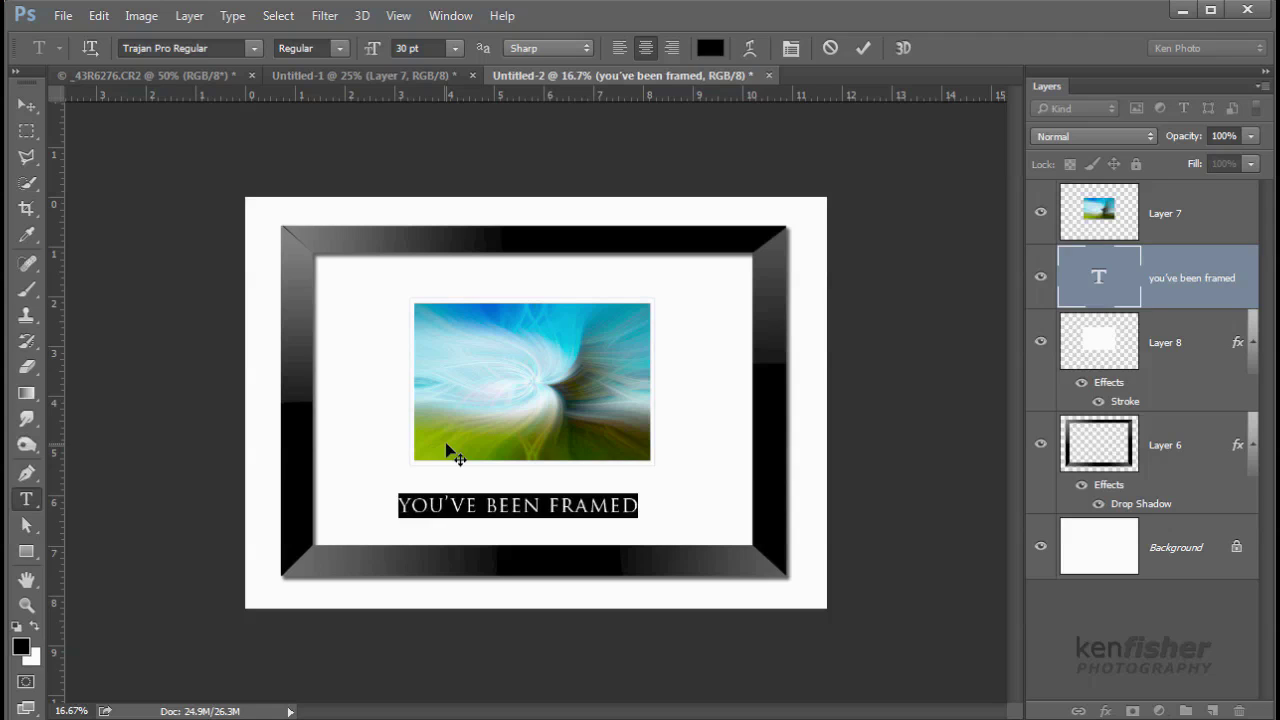
pyautogui.hotkey('alt', 'Right')
pyautogui.hotkey('alt', 'Right')
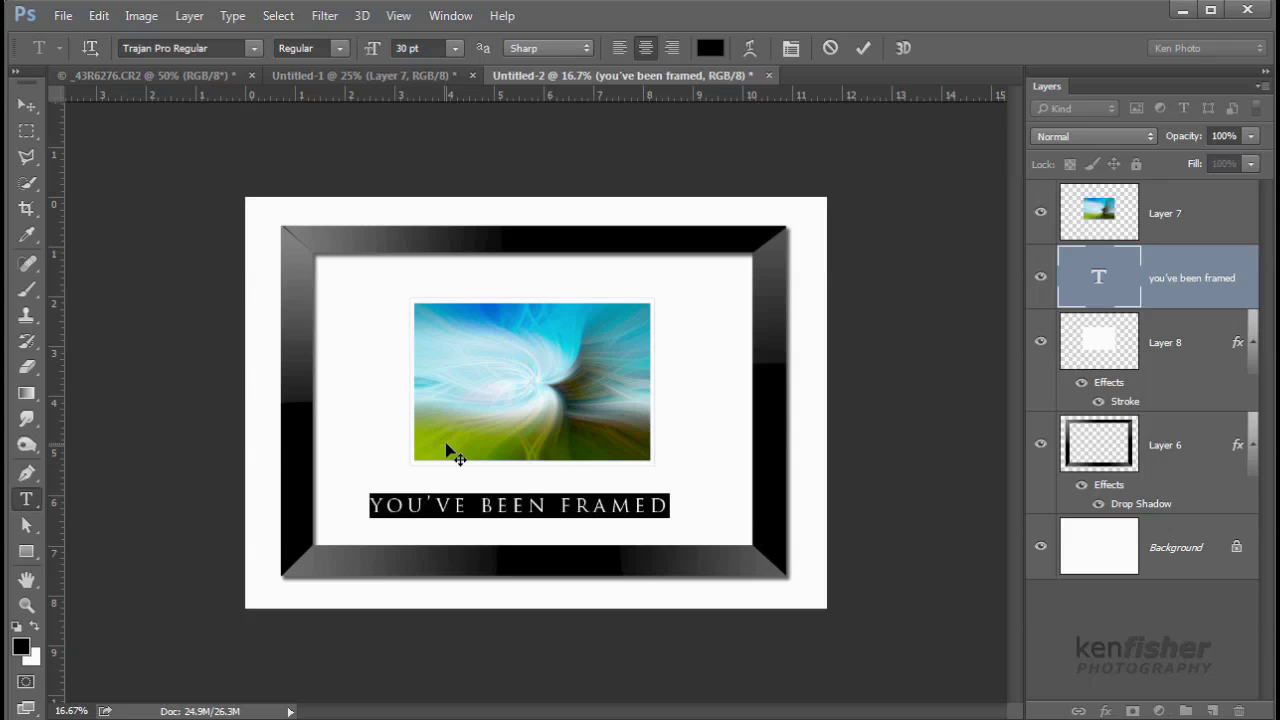
pyautogui.hotkey('ctrl', 'h')
pyautogui.hotkey('ctrl', 'Return')
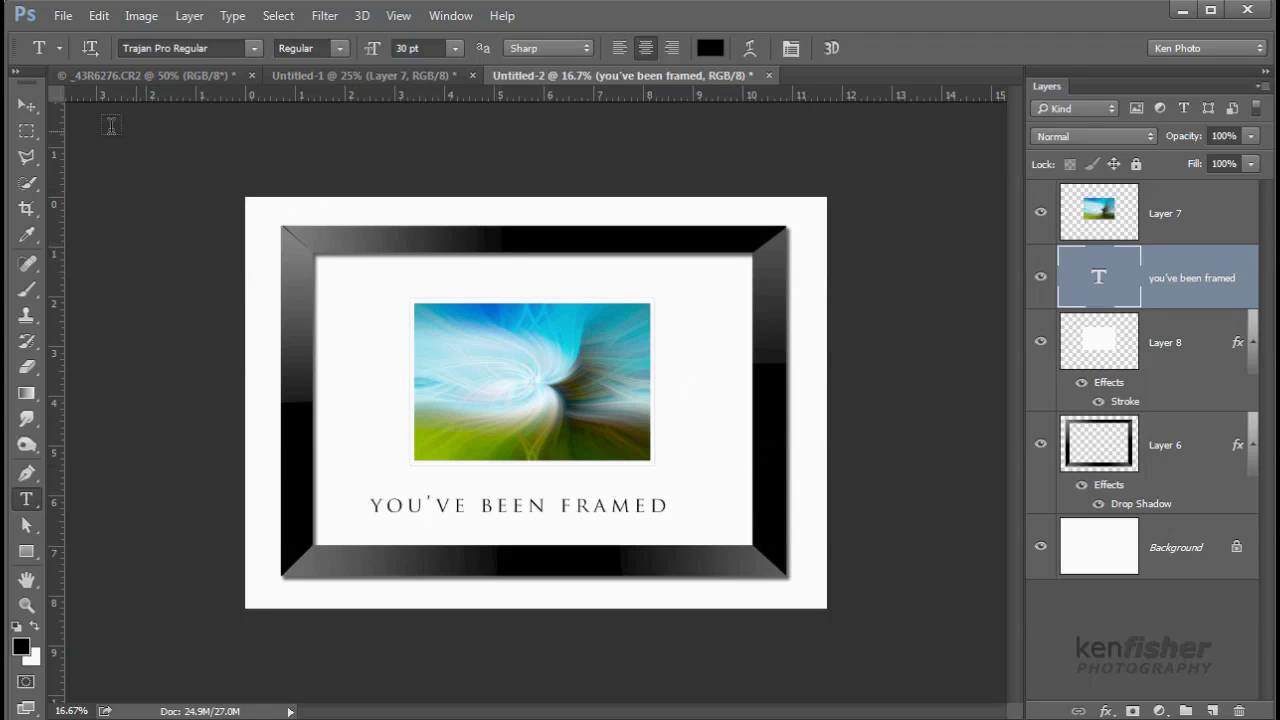
# Step: Align the horizontal centres of the photo, caption, white rectangle and frame layers, leaving out the Background
pyautogui.click(28, 106)
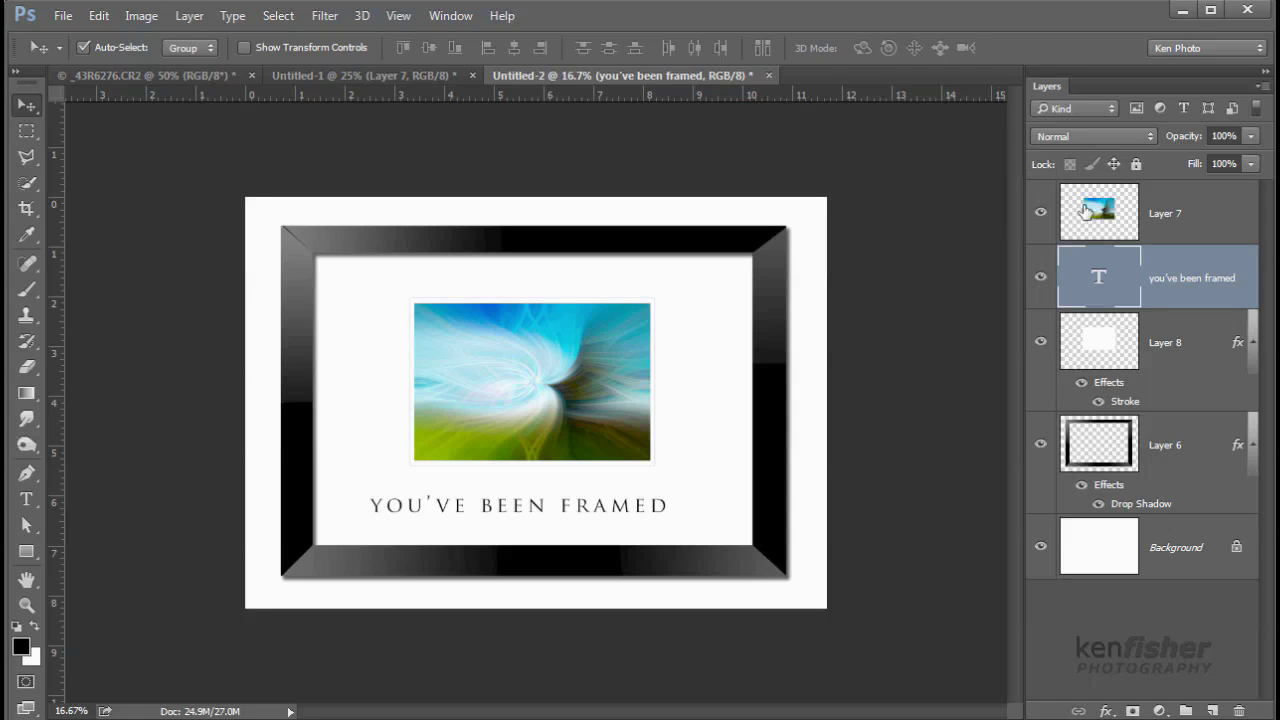
pyautogui.click(1215, 214)
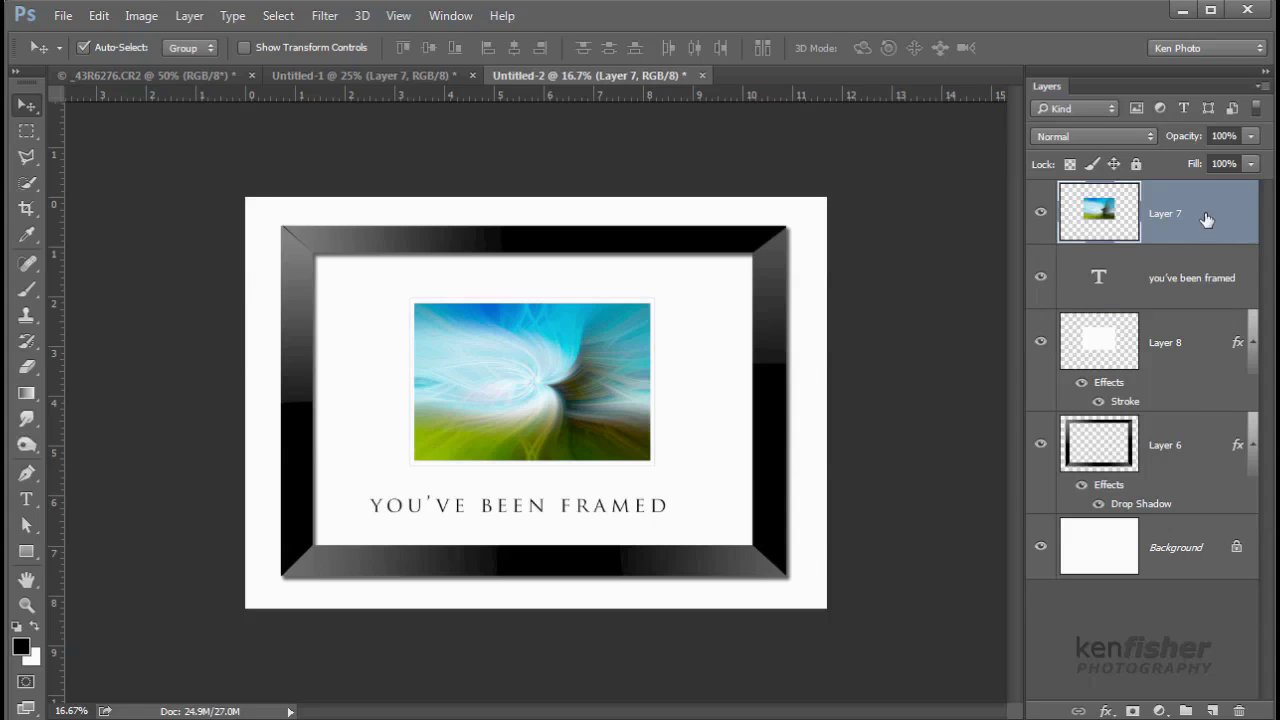
pyautogui.keyDown('shift'); pyautogui.click(1199, 466); pyautogui.keyUp('shift')
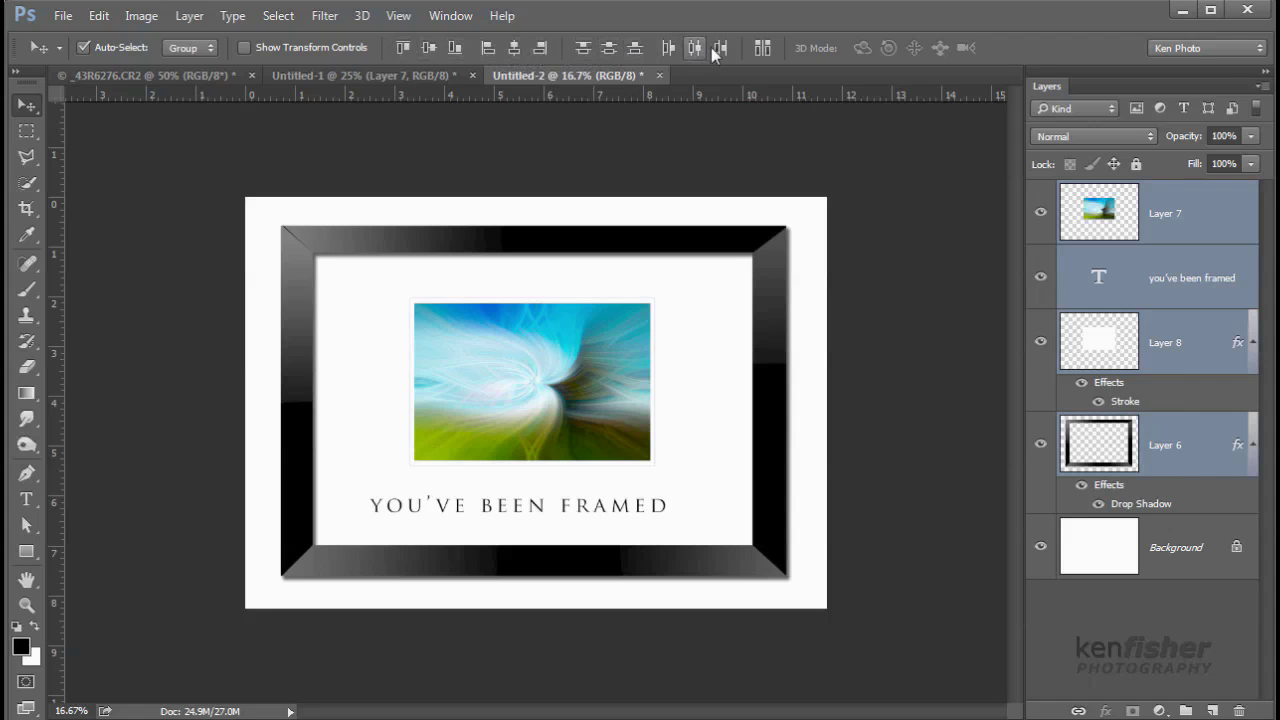
pyautogui.click(515, 52)
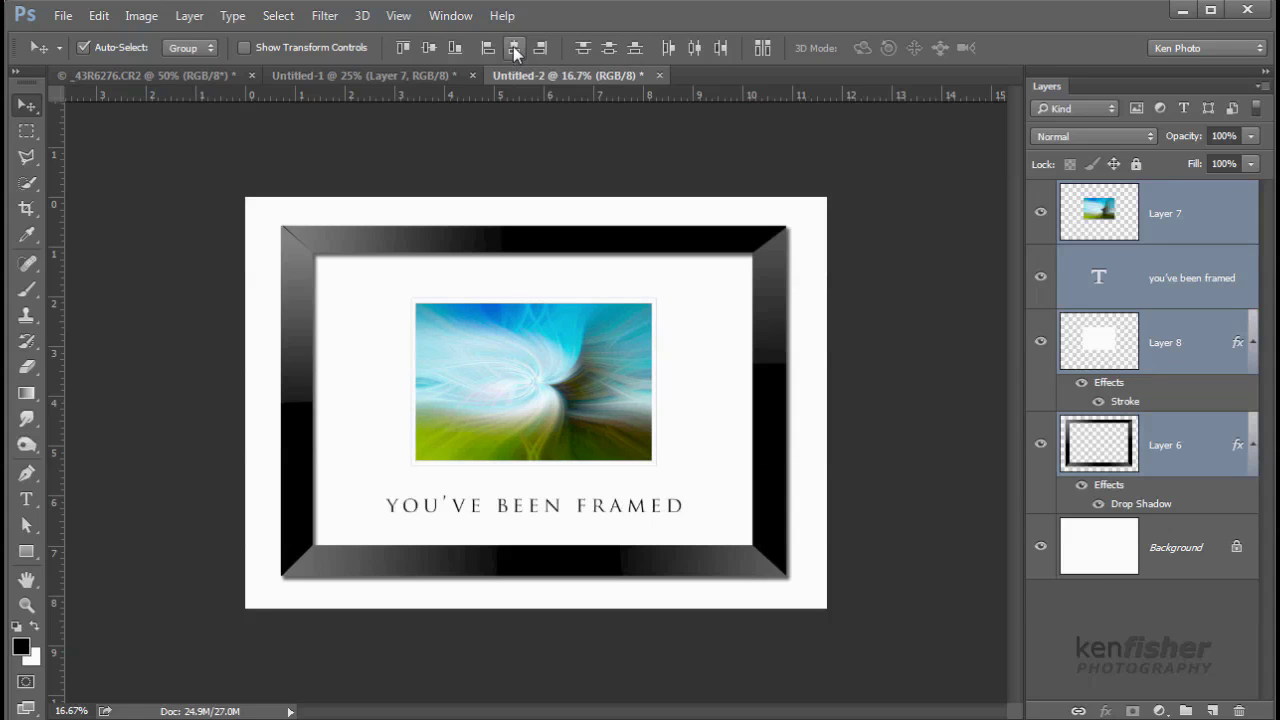